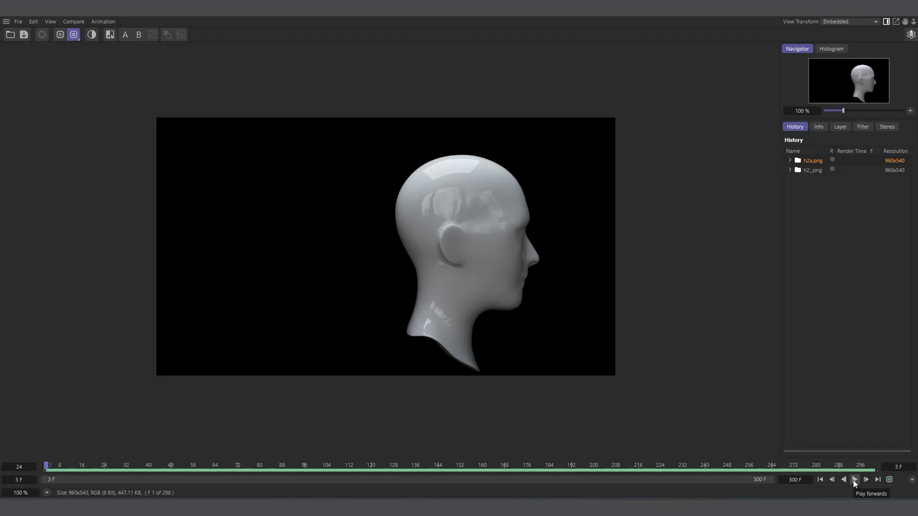
- Play back the rendered sequences h2a.png and h2_.png, restarting the second one from frame 0
left_click(854, 480)
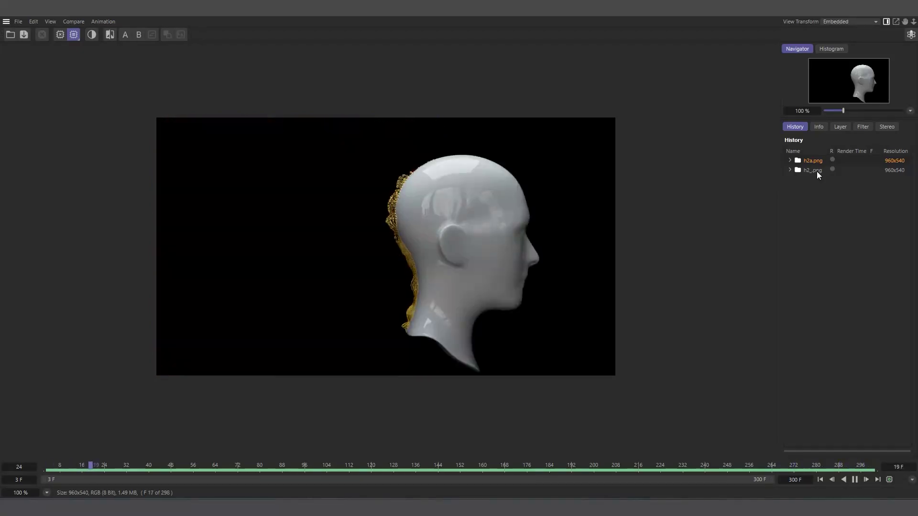
left_click(816, 171)
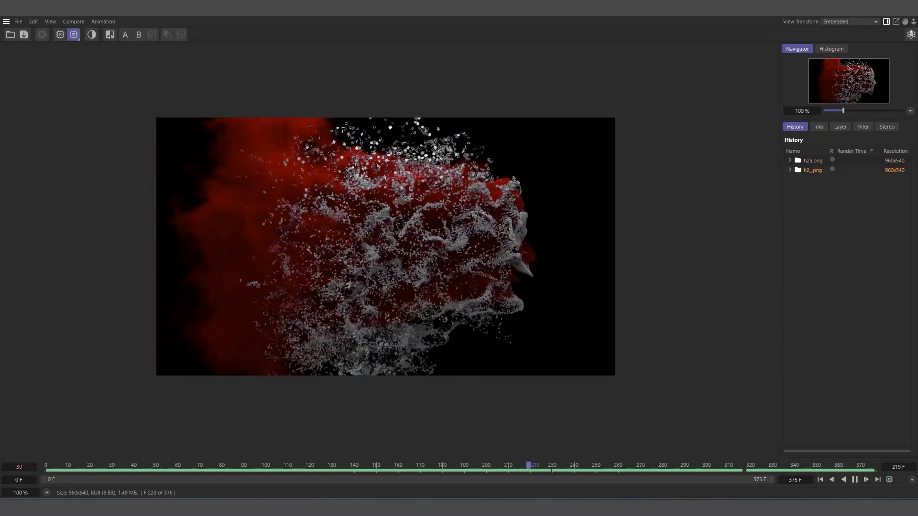
left_click(841, 479)
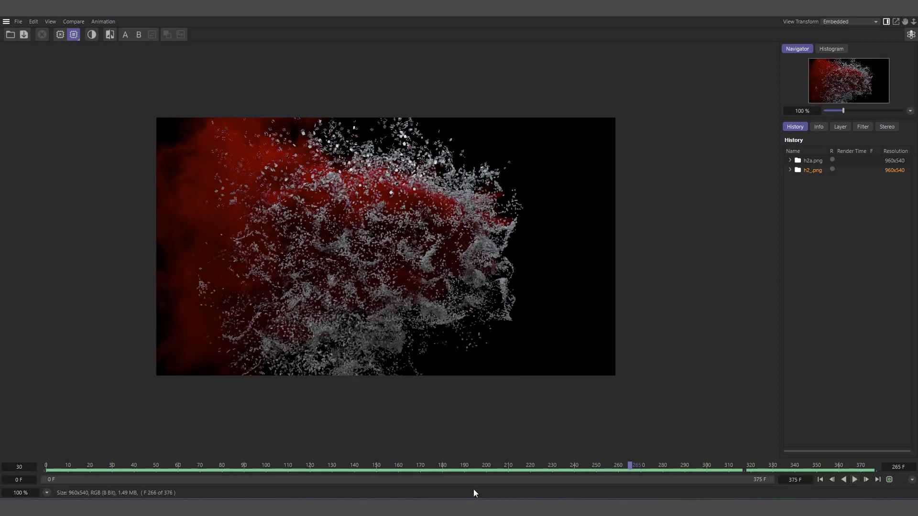
left_click_drag(454, 463, 46, 466)
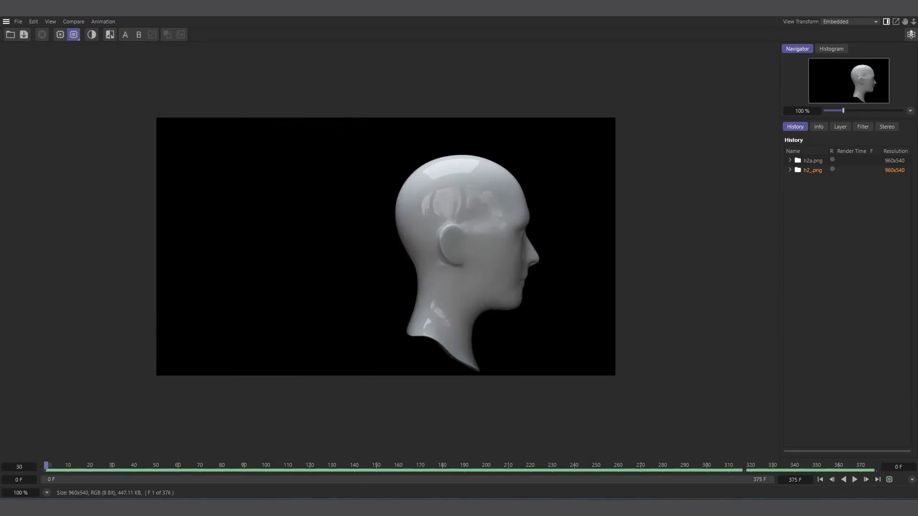
left_click(851, 479)
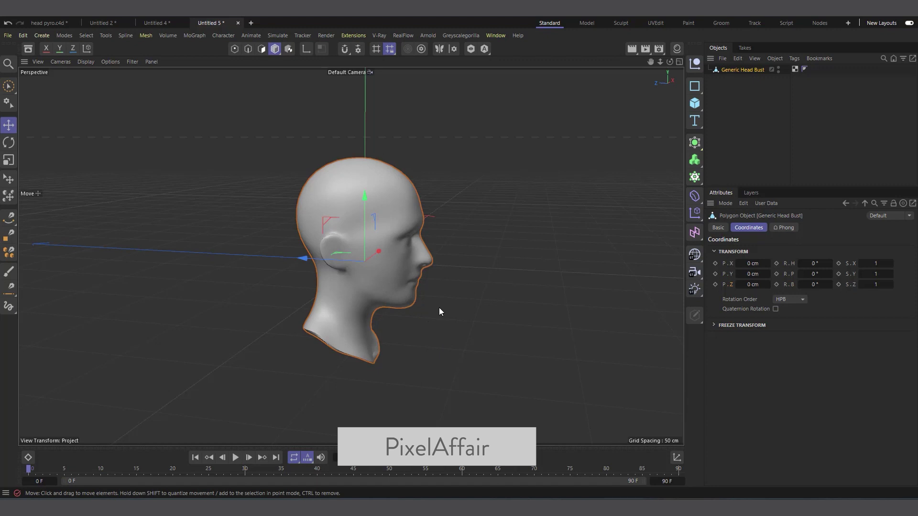
- Look at the head bust from the side and at its source model in the Asset Browser
scroll(405, 321, "up", 2)
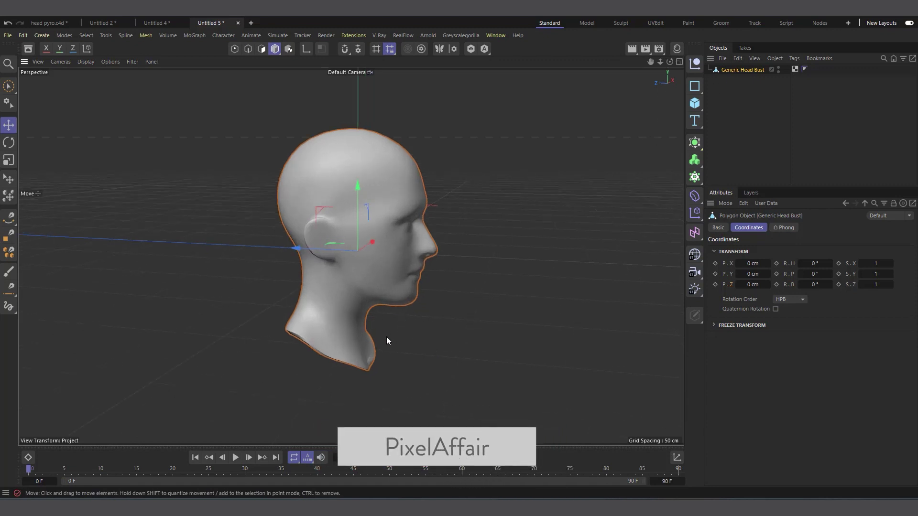
left_click_drag(388, 335, 372, 336, "alt")
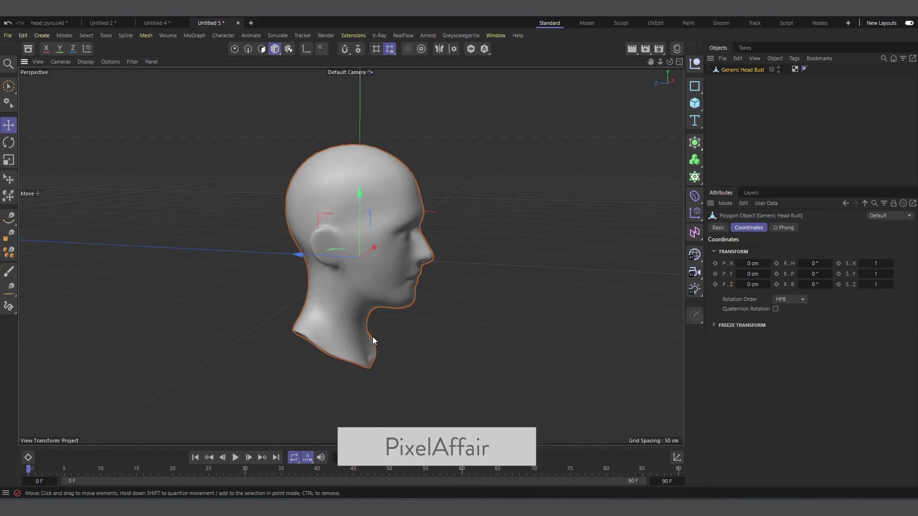
left_click(29, 49)
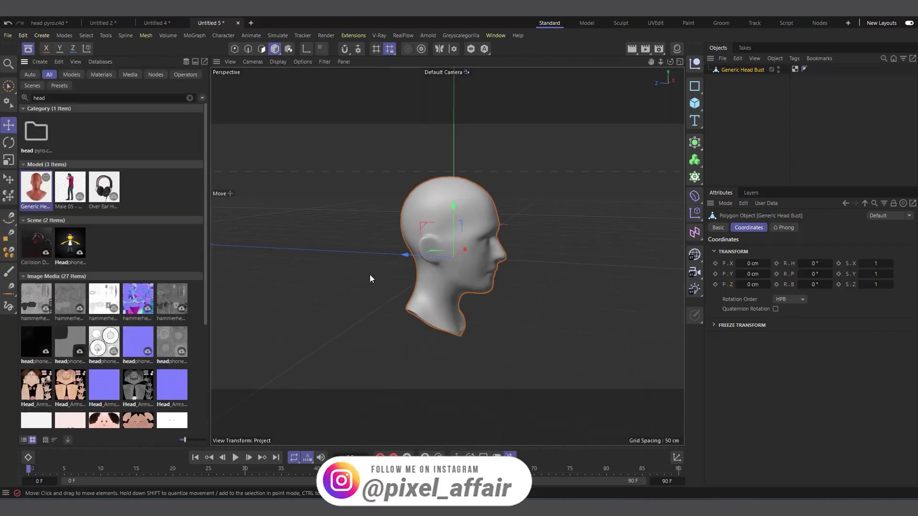
left_click(28, 48)
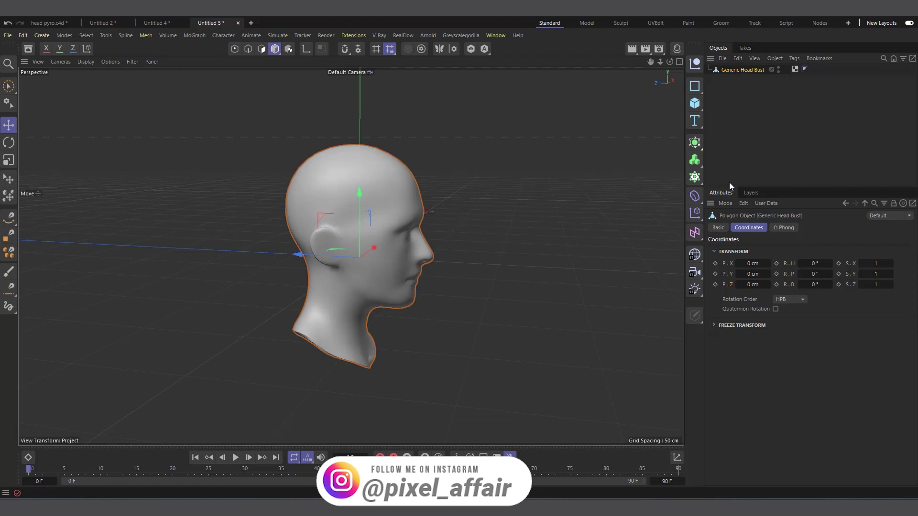
- Try nesting the Generic Head Bust under a Subdivision Surface and undo the change
left_click(694, 160)
left_click(733, 160)
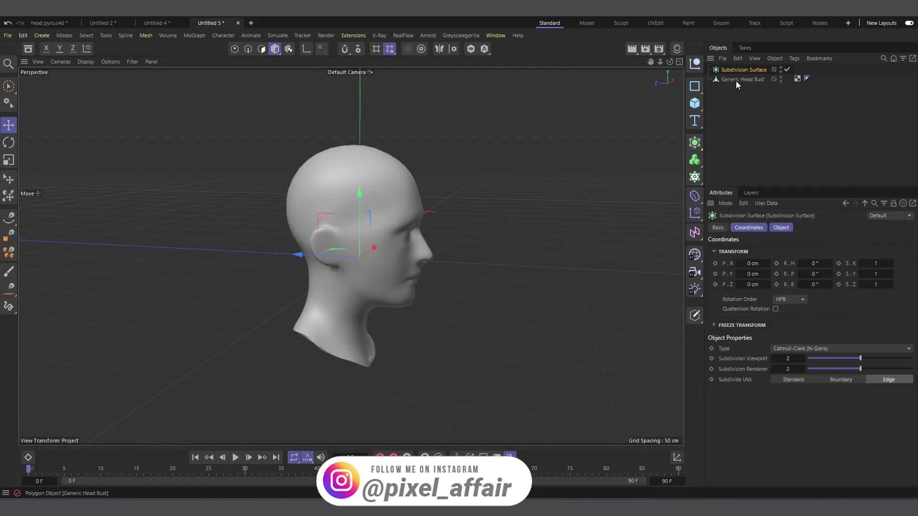
left_click_drag(736, 79, 741, 71)
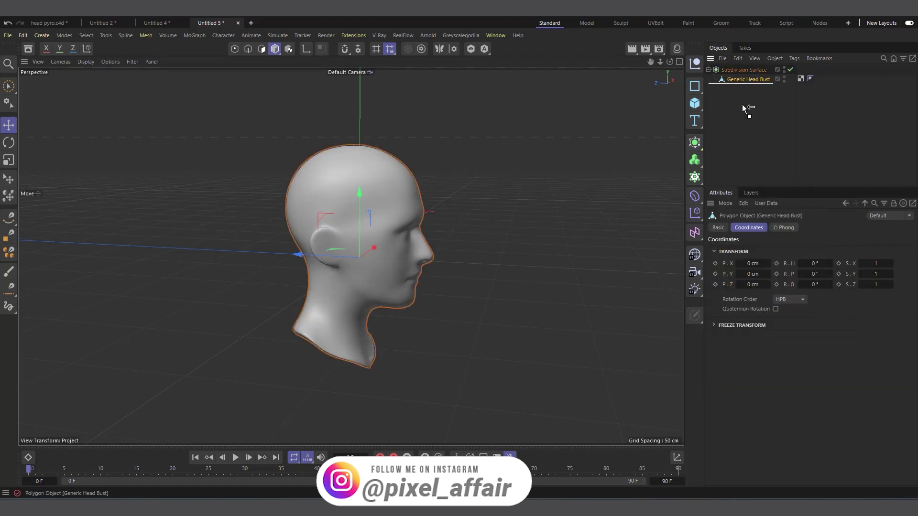
key("ctrl+z")
key("ctrl+z")
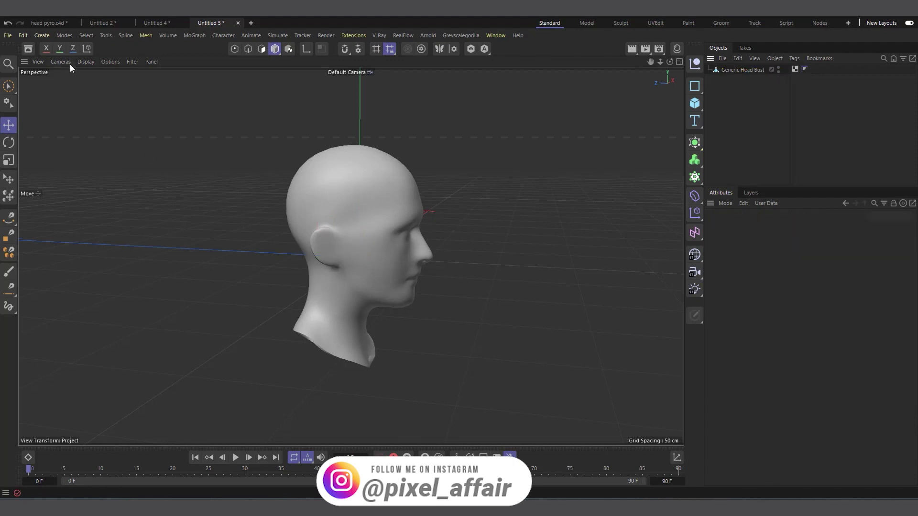
- Display the head bust with shaded polygon lines to show its mesh density
left_click(86, 61)
left_click(106, 102)
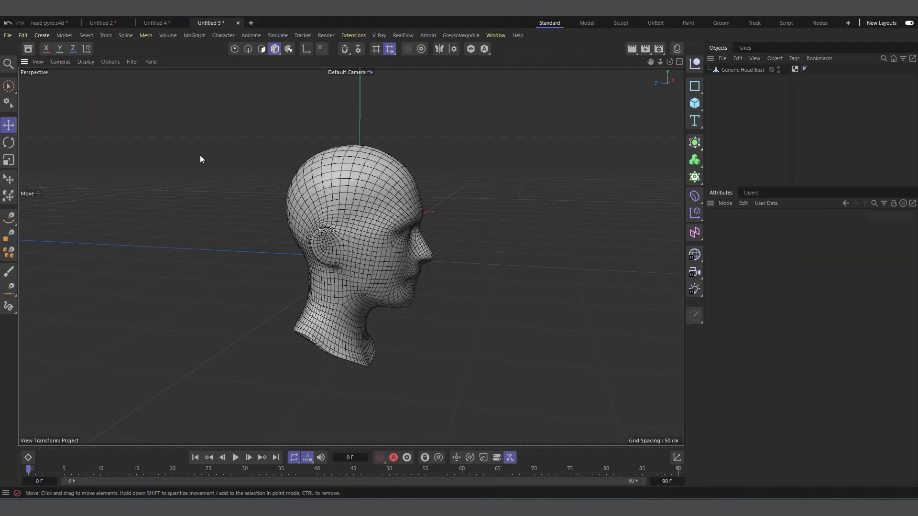
scroll(340, 198, "up", 2)
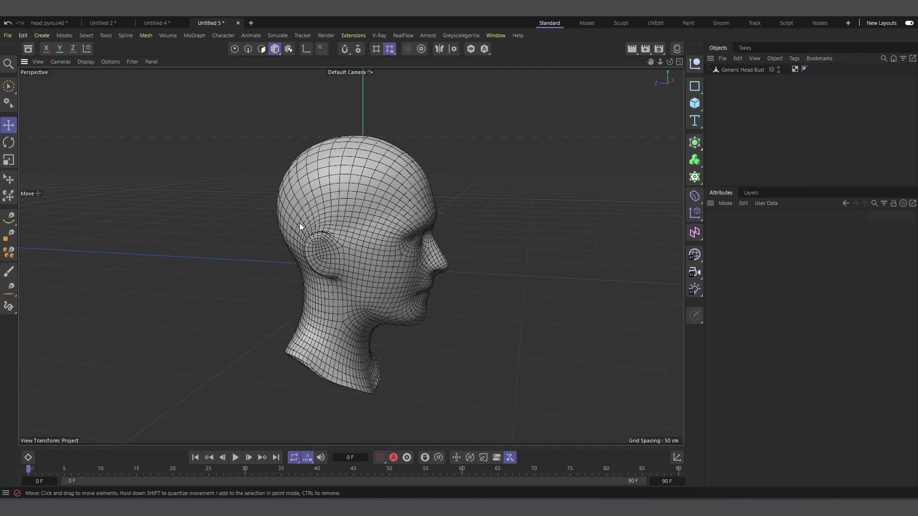
- Add a Vertex Map tag to the Generic Head Bust object
left_click(739, 70)
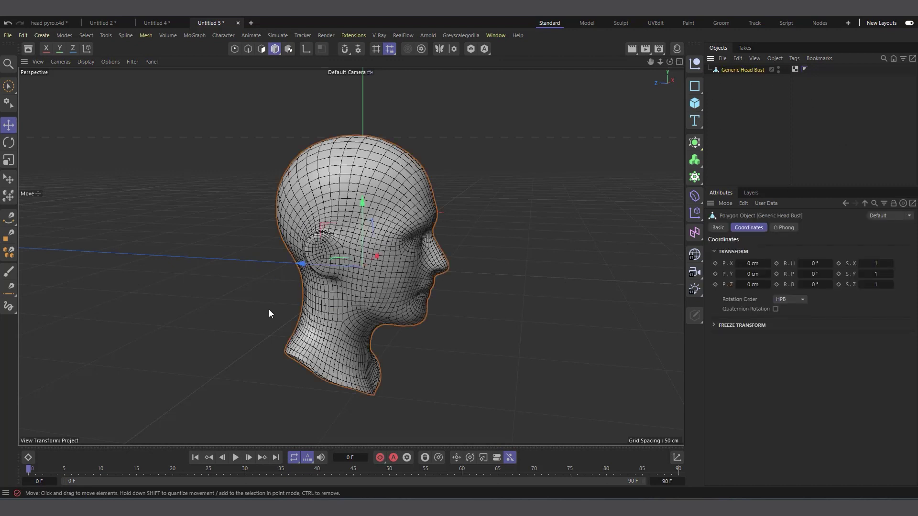
right_click(733, 70)
mouse_move(779, 147)
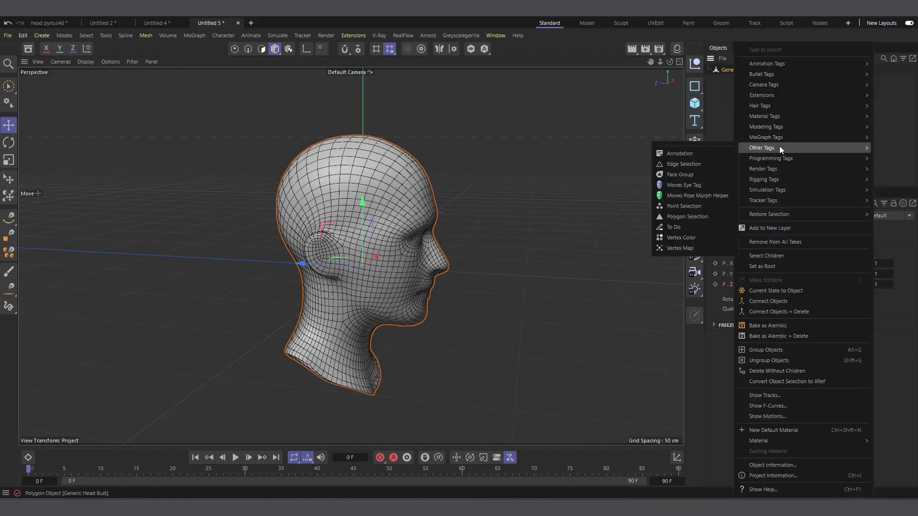
left_click(688, 248)
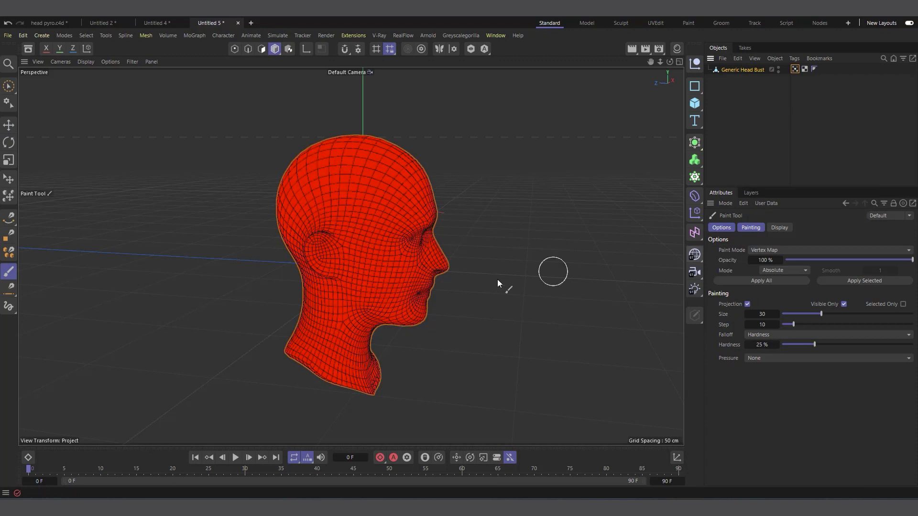
- Enable Use Fields on the Vertex Map tag and add a Box Field above the Freeze layer
left_click(795, 70)
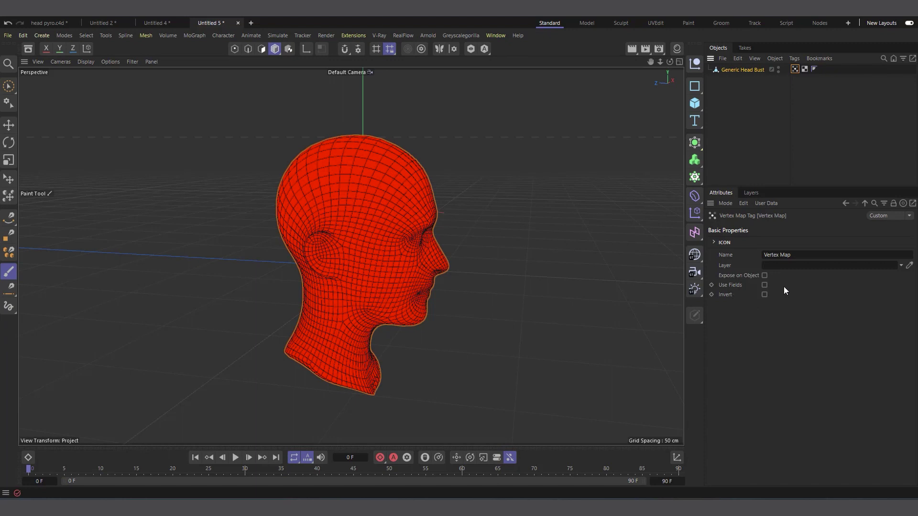
left_click(764, 285)
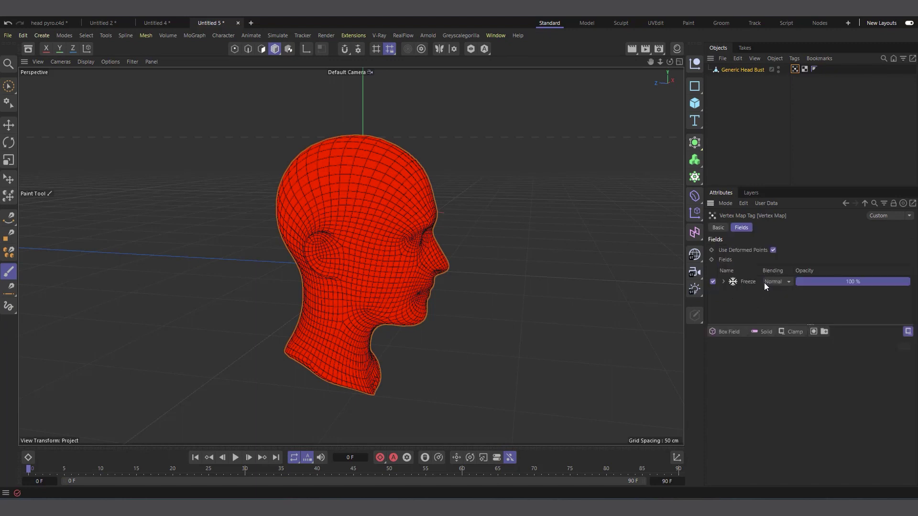
left_click(748, 282)
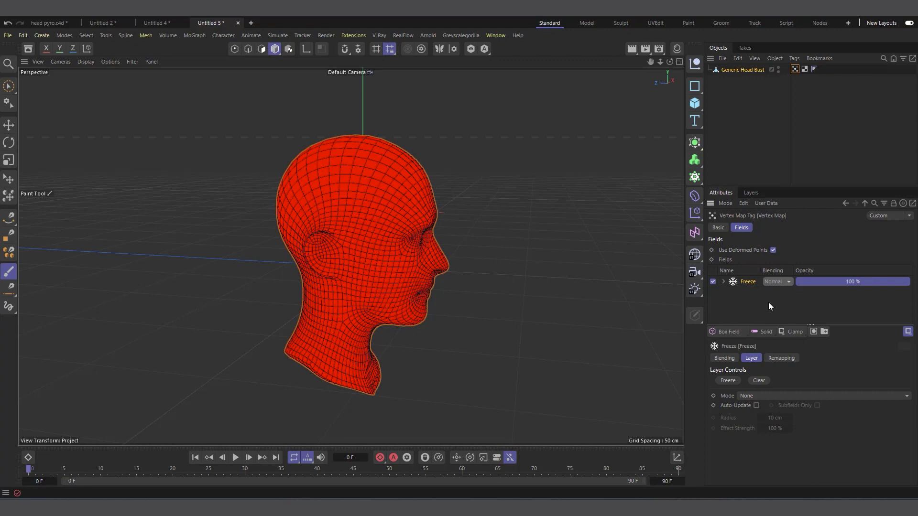
left_click(723, 331)
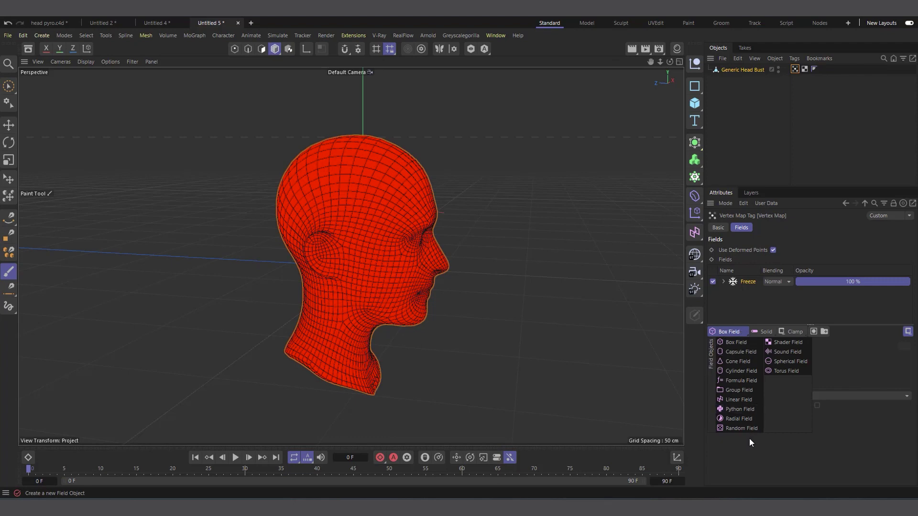
left_click(727, 343)
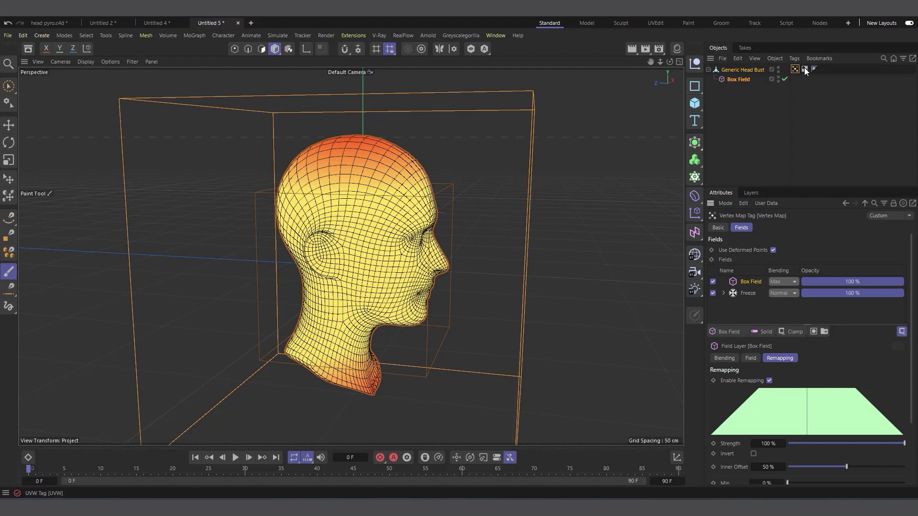
- Scale down the Box Field, reshape it into a tall box and place it behind the head at about 117 cm in Z
key("t")
left_click_drag(384, 266, 369, 247)
left_click_drag(671, 63, 374, 245)
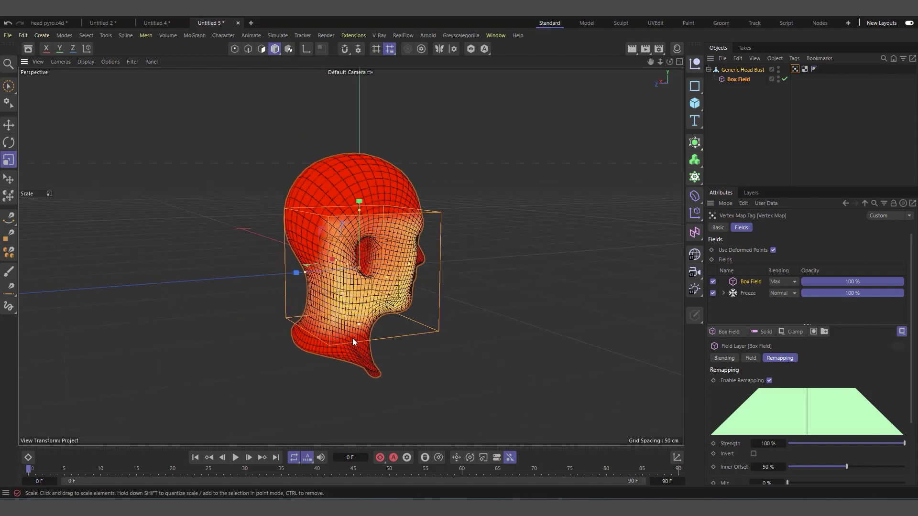
key("e")
left_click_drag(296, 274, 171, 283)
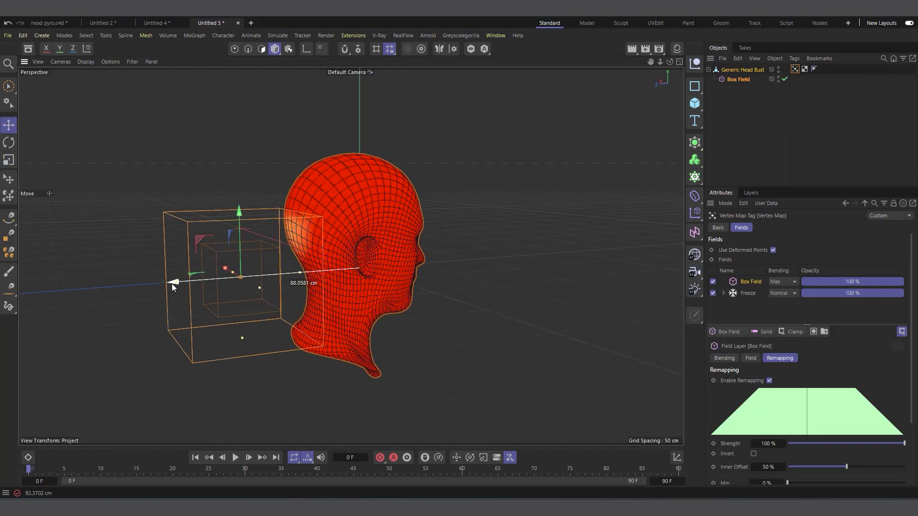
left_click_drag(245, 383, 246, 412)
left_click_drag(259, 291, 154, 287)
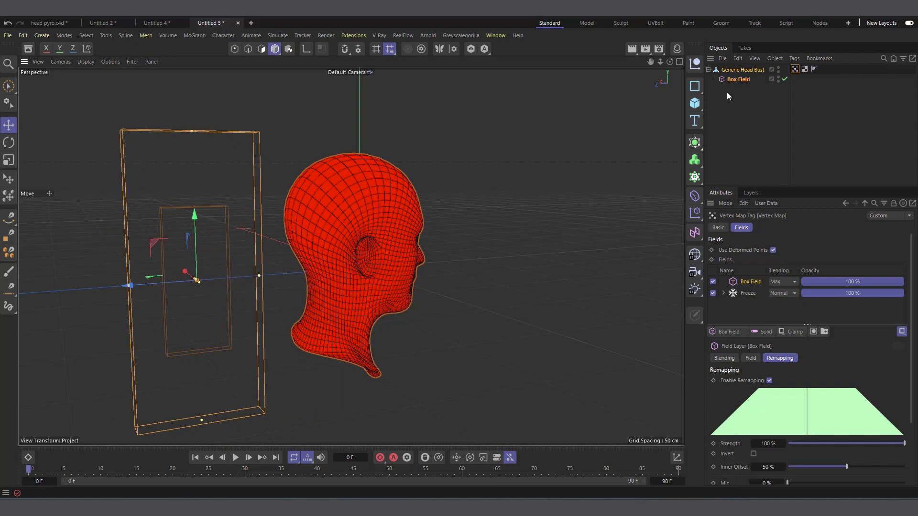
- Keyframe the Box Field's Z position at about 117 cm on frame 0 and about 64 cm on frame 10, and play the animation
left_click(737, 80)
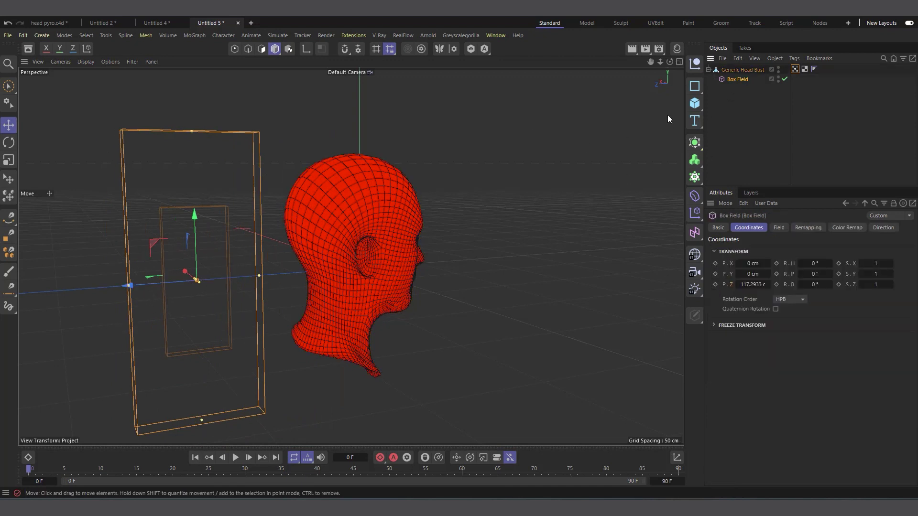
left_click(714, 284)
left_click(102, 471)
left_click_drag(144, 286, 226, 286)
left_click(714, 284)
left_click(235, 457)
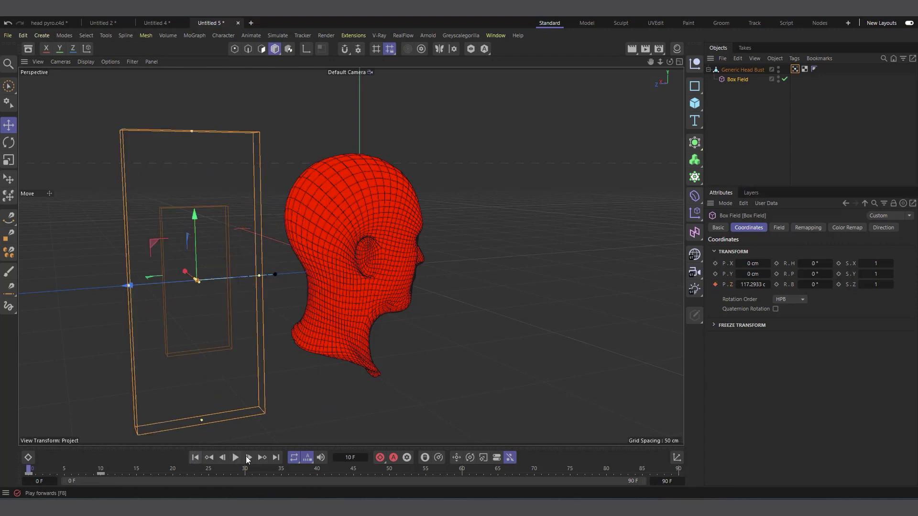
left_click(235, 457)
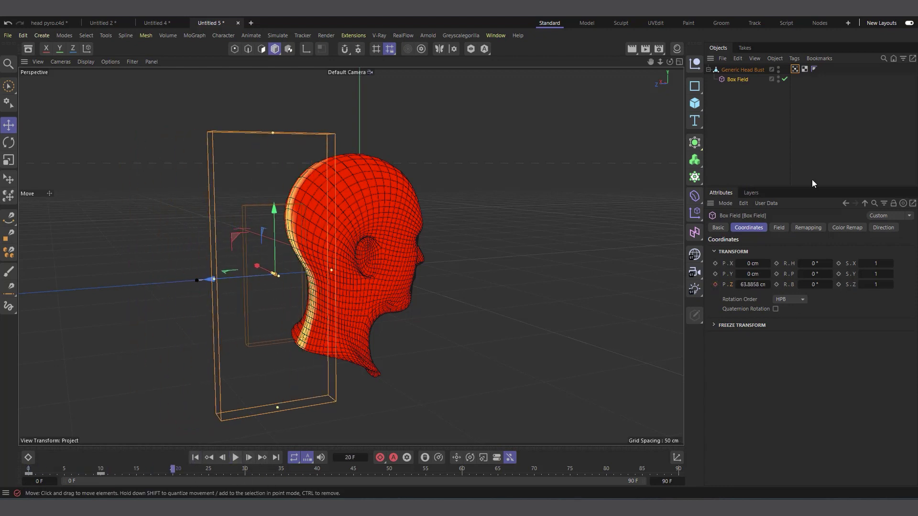
- Set the Freeze layer of the head's Vertex Map to Grow mode
scroll(319, 260, "up", 1)
left_click_drag(670, 62, 655, 62)
left_click(794, 69)
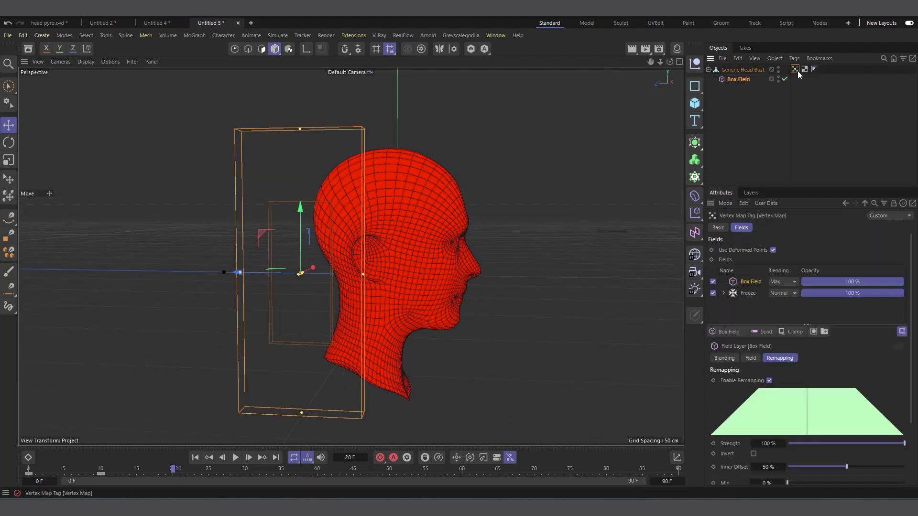
left_click(748, 293)
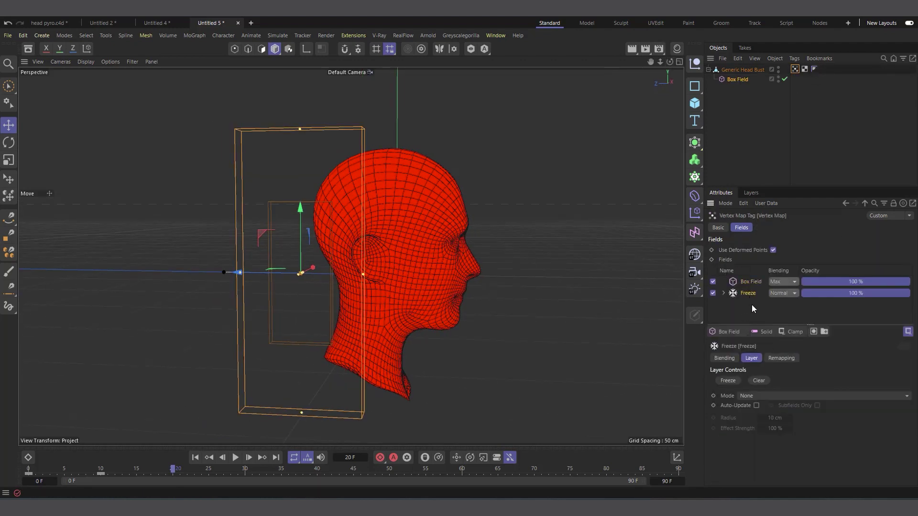
left_click(755, 398)
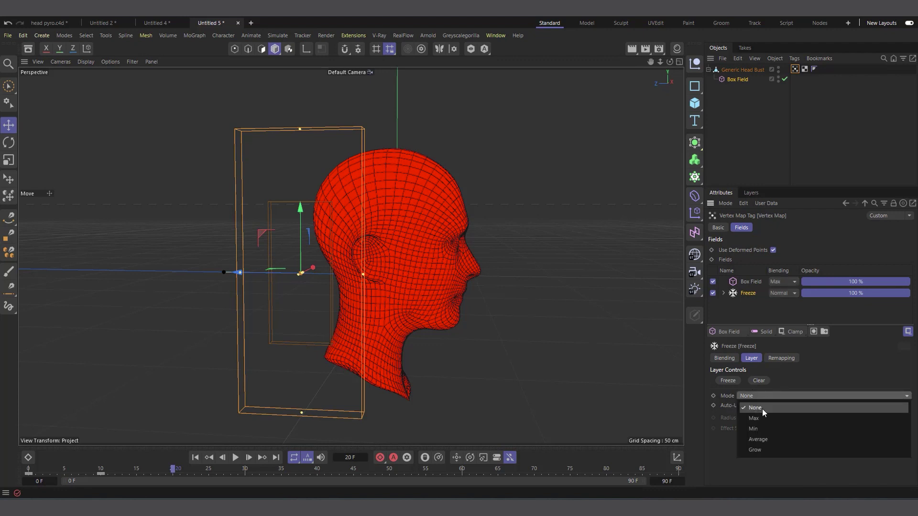
left_click(773, 450)
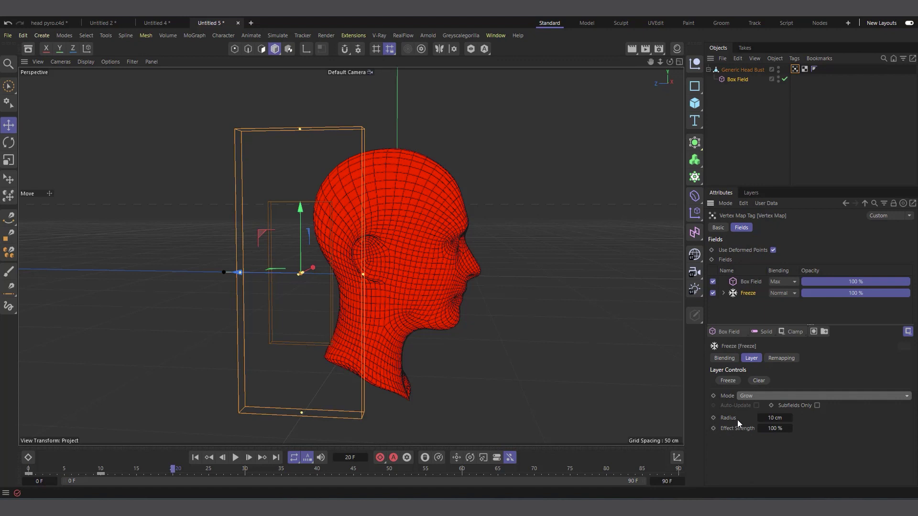
- Play the animation to check how the vertex map grows across the head from the Box Field
left_click_drag(417, 177, 465, 198, "alt")
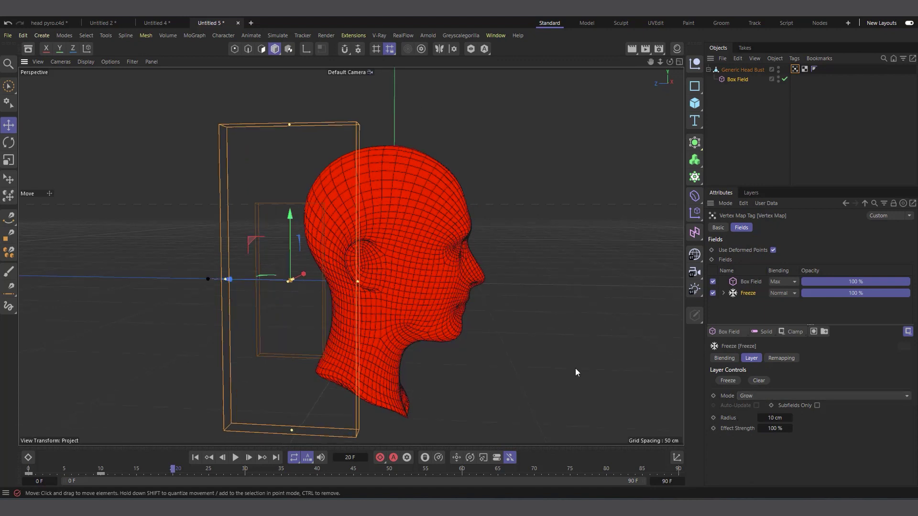
left_click_drag(578, 365, 580, 390, "alt")
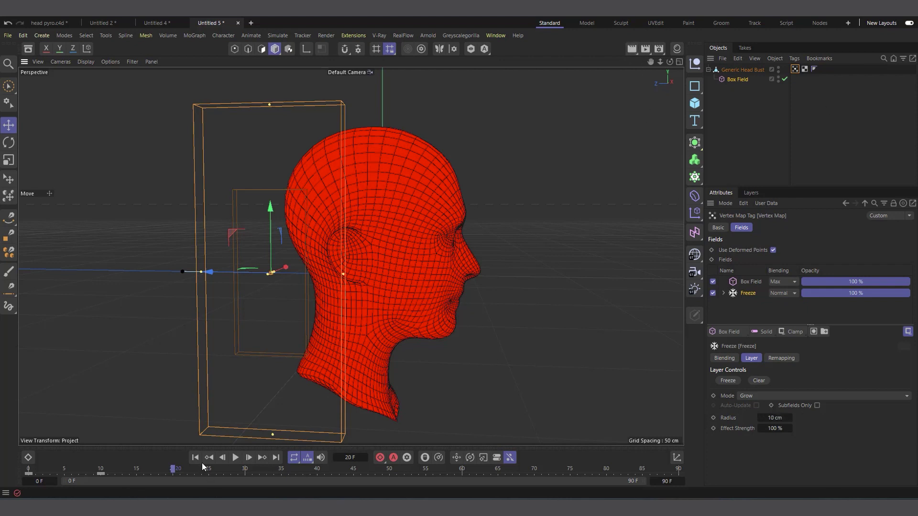
left_click(235, 458)
left_click(236, 457)
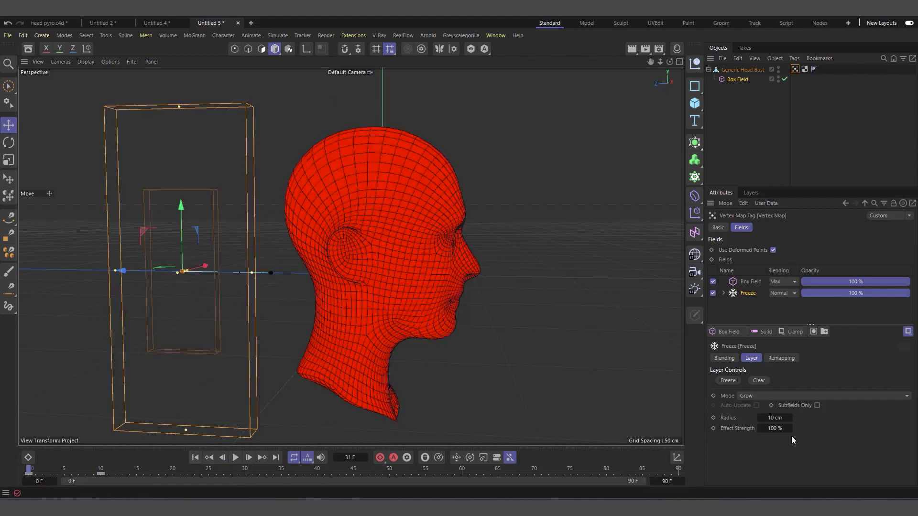
- Try an Effect Strength of 30 % on the Freeze layer and play the animation
left_click(774, 428)
left_click(236, 458)
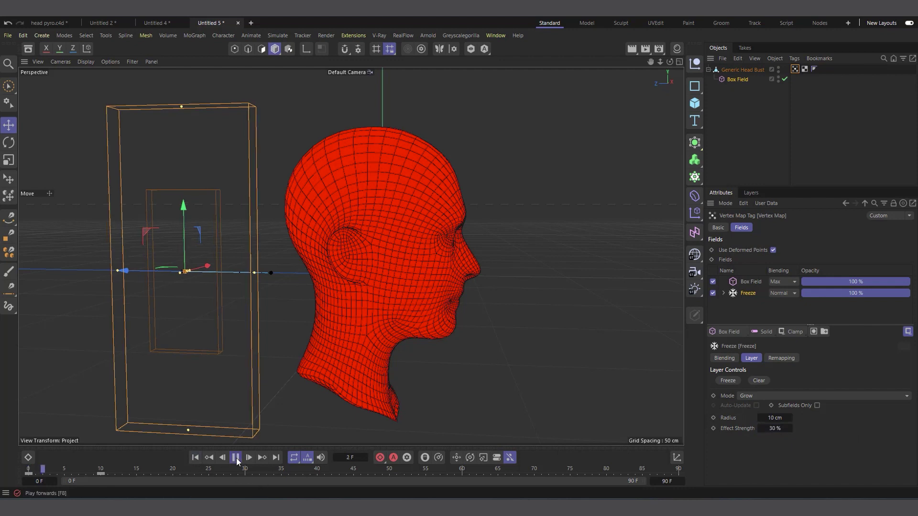
left_click(236, 457)
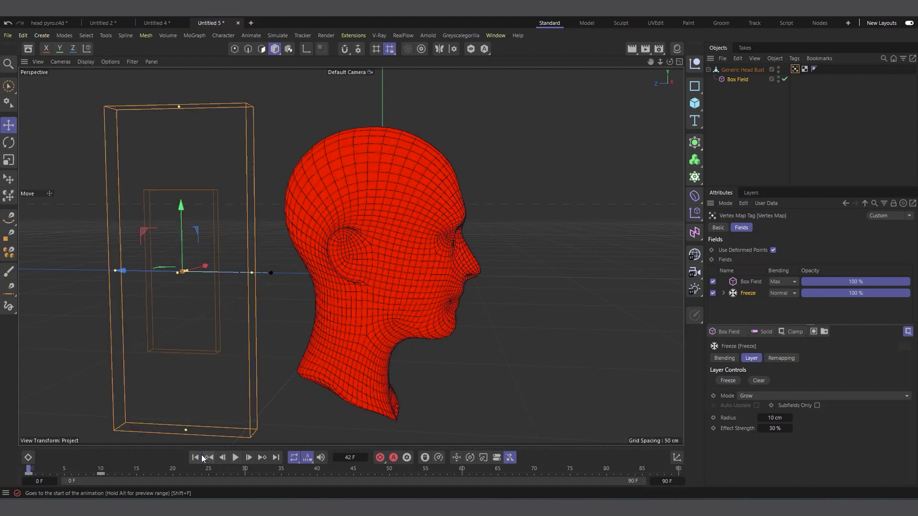
- Set the Freeze layer's Effect Strength to 20 %, play the vertex map growth and return to frame 0
left_click(195, 458)
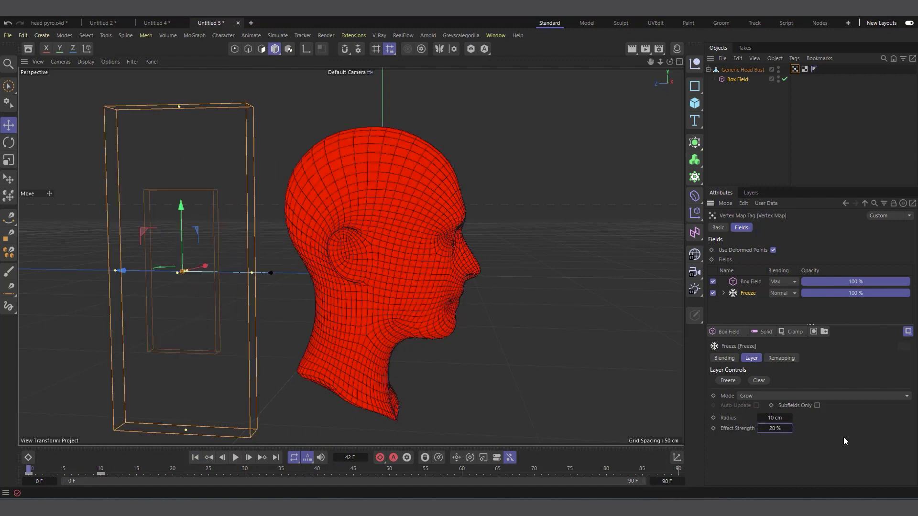
left_click(235, 458)
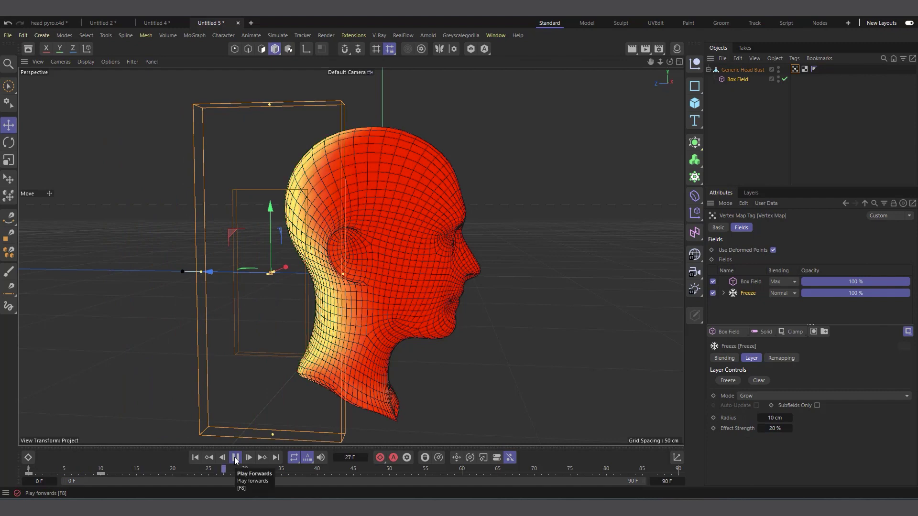
left_click(235, 457)
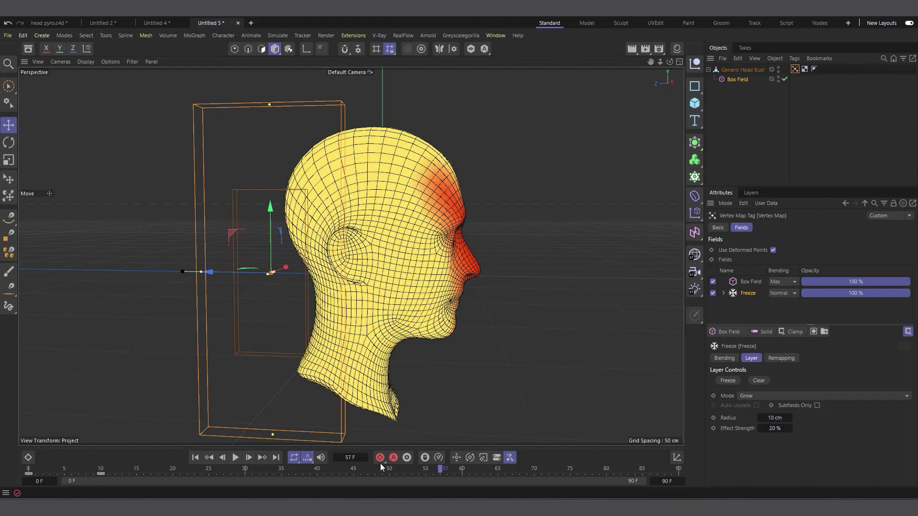
left_click(195, 457)
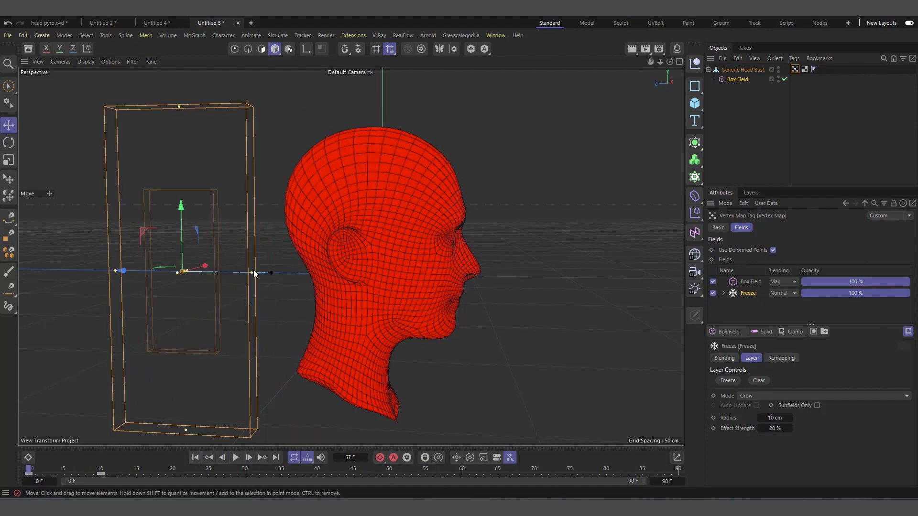
scroll(319, 225, "down", 3)
left_click_drag(69, 475, 28, 474)
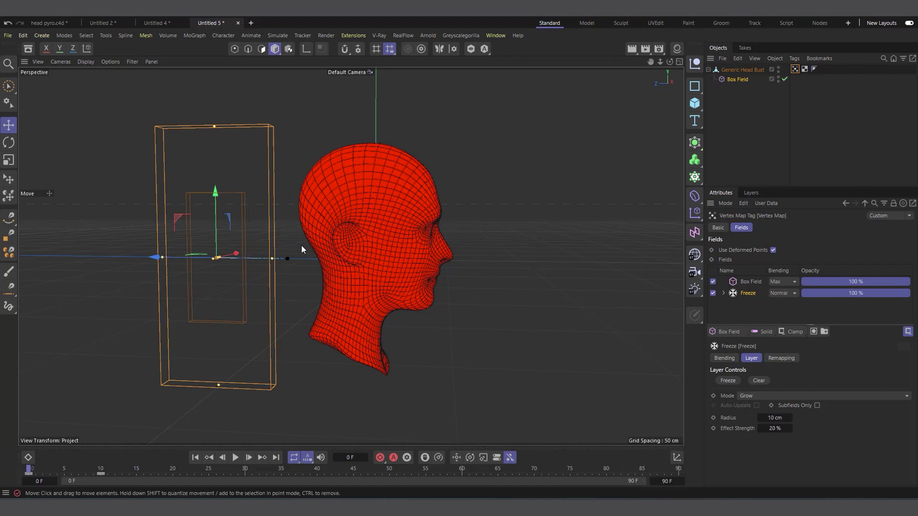
- Bake the Generic Head Bust as an Alembic file into the alembic folder of Misc Scenes
left_click(707, 69)
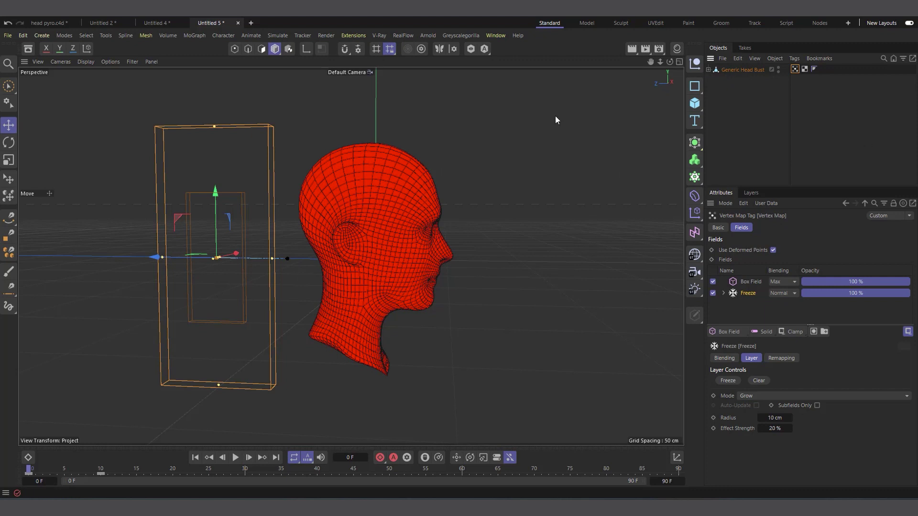
right_click(739, 68)
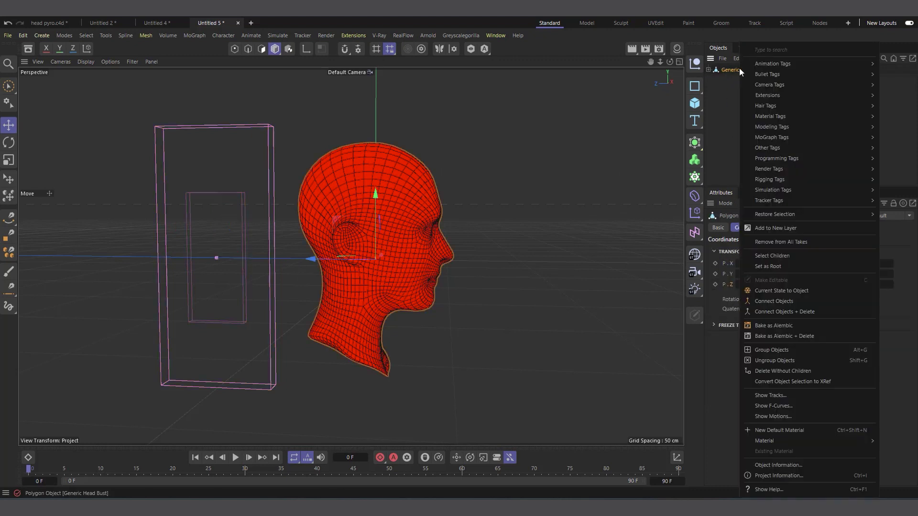
left_click(784, 327)
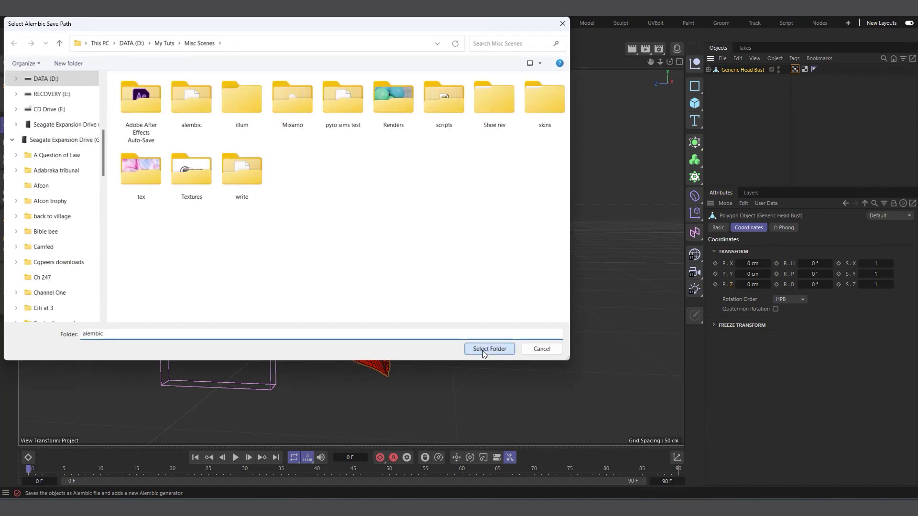
left_click(483, 351)
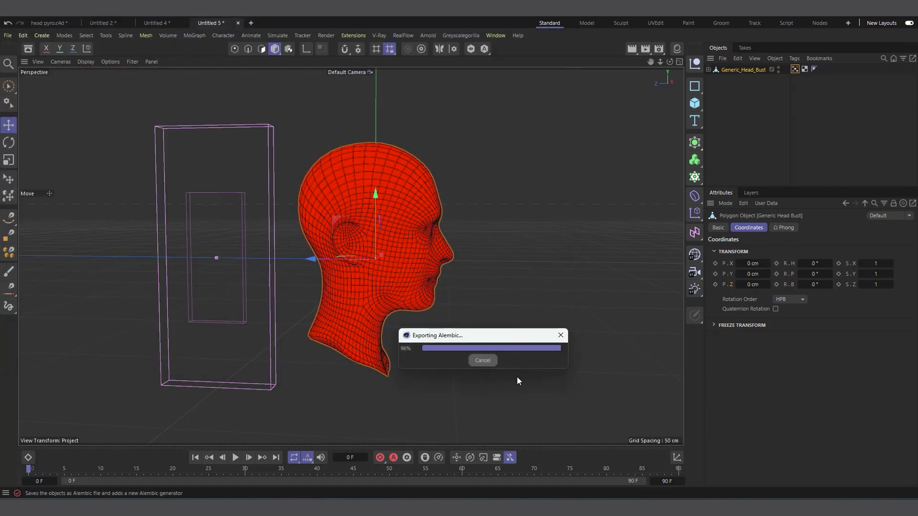
- Disable the Box Field and turn off Use Fields in the original head's Vertex Map
left_click(708, 70)
left_click(785, 79)
left_click(795, 70)
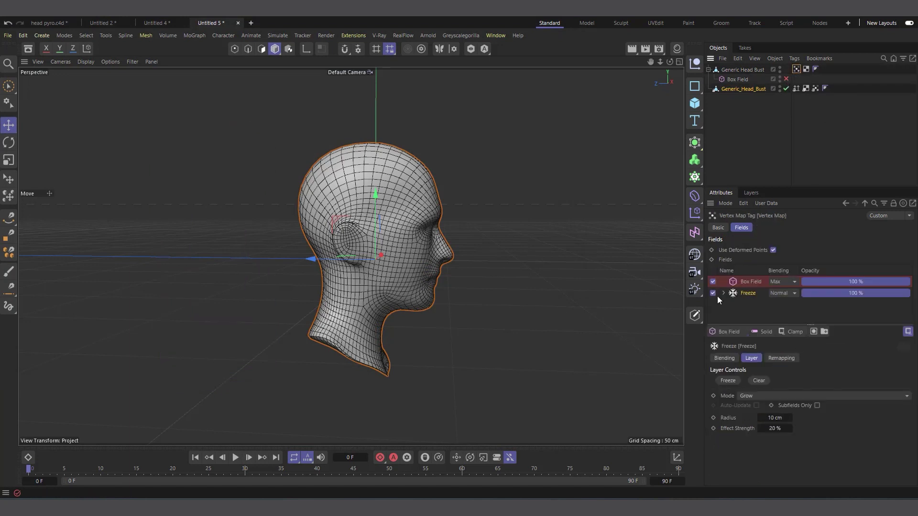
left_click(719, 228)
left_click(764, 301)
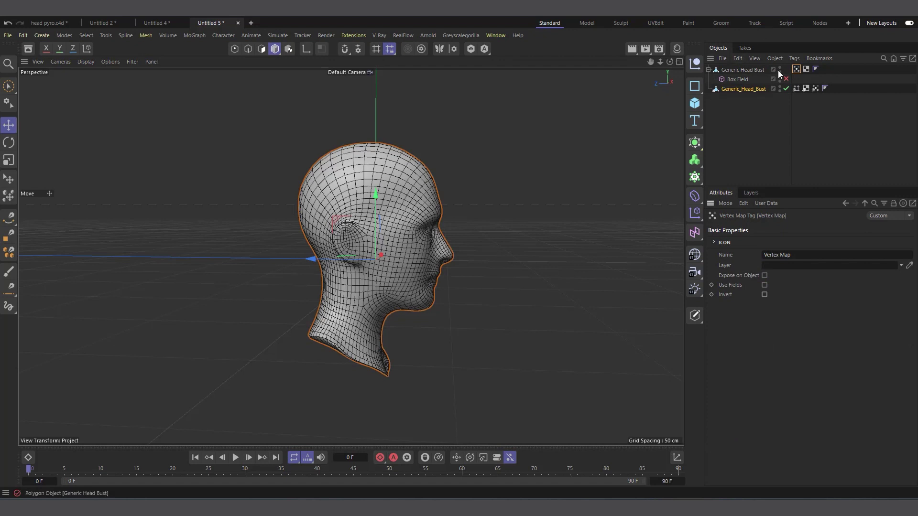
- Hide the original head bust and check the baked Alembic head's Vertex Map along the timeline
left_click(740, 90)
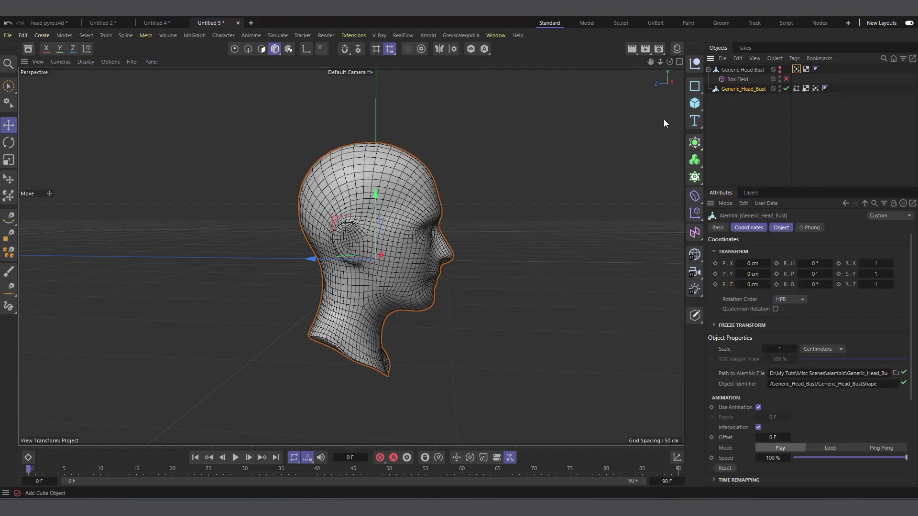
left_click(708, 70)
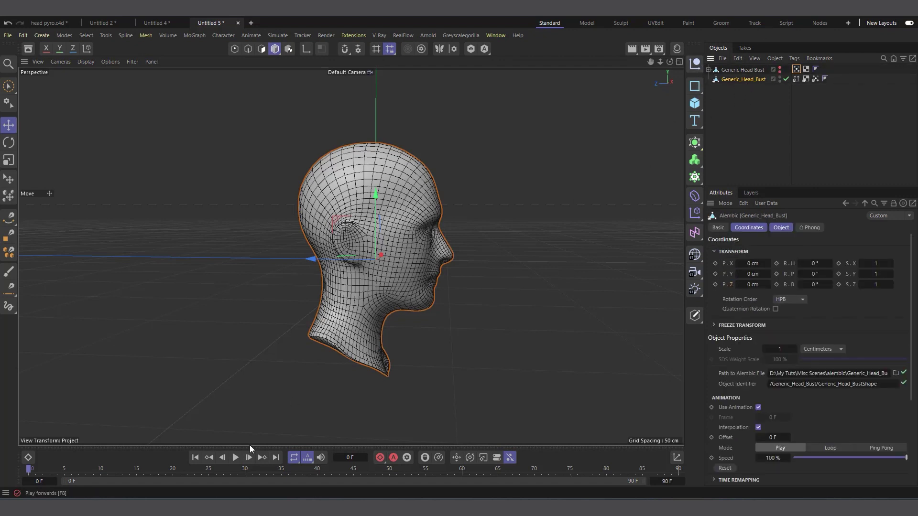
left_click(815, 79)
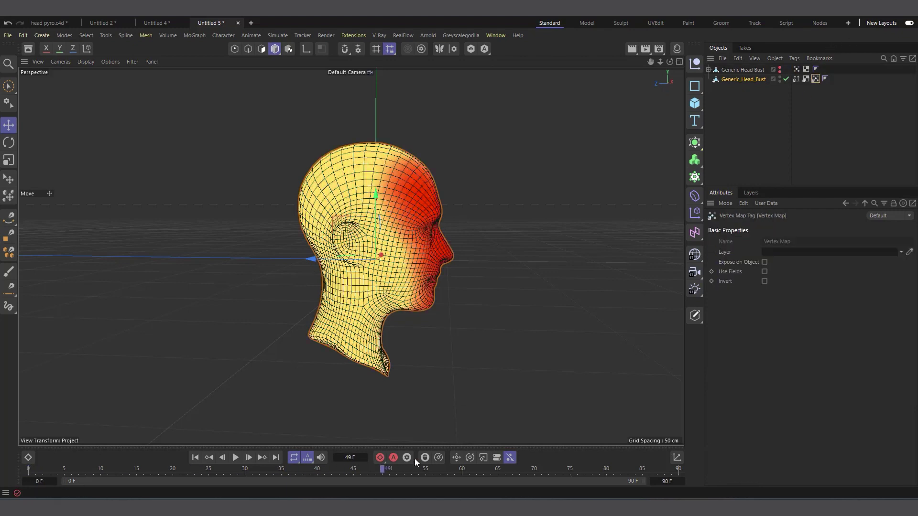
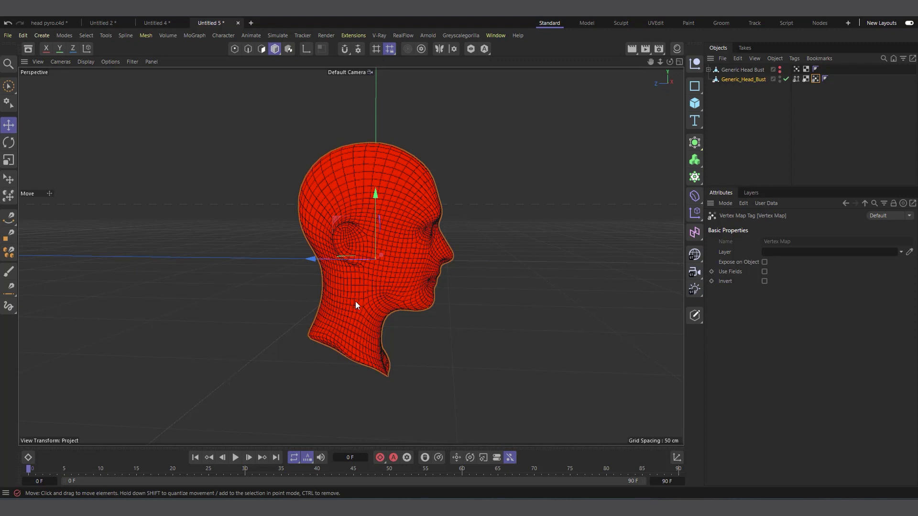
- Add a Cloth simulation tag to the baked Alembic head
right_click(741, 79)
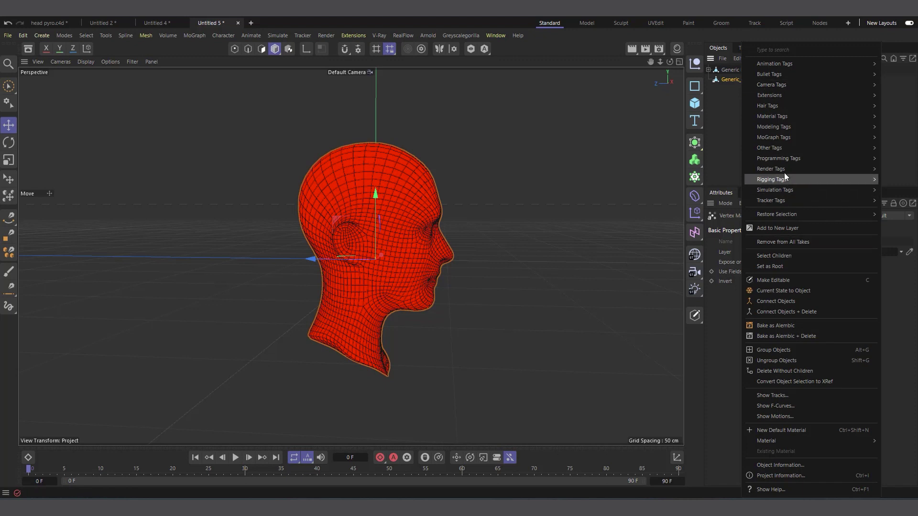
mouse_move(776, 190)
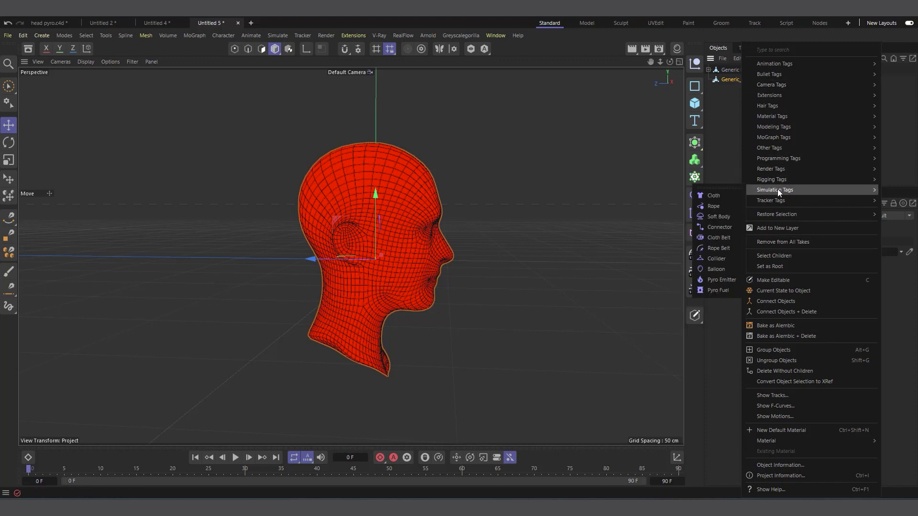
left_click(711, 196)
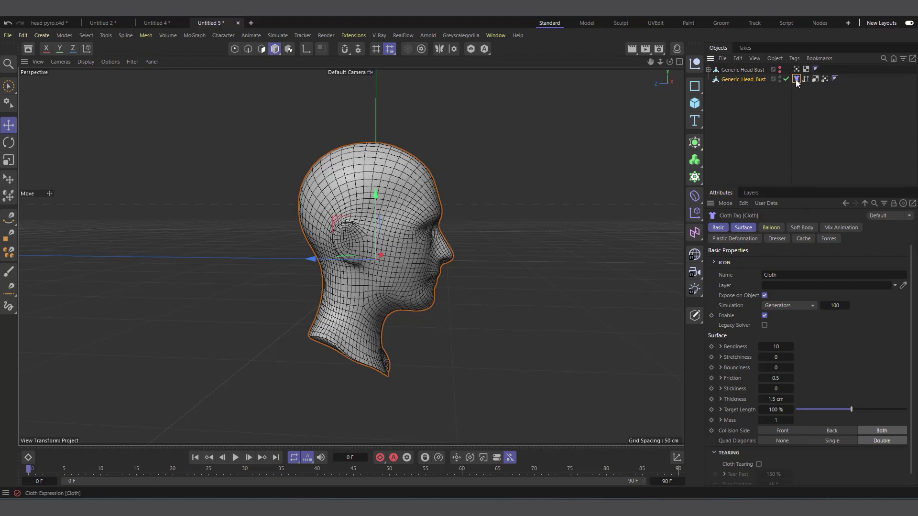
- Set the project's simulation Gravity to 0 cm and play the cloth simulation, returning to the first frame
key("ctrl+d")
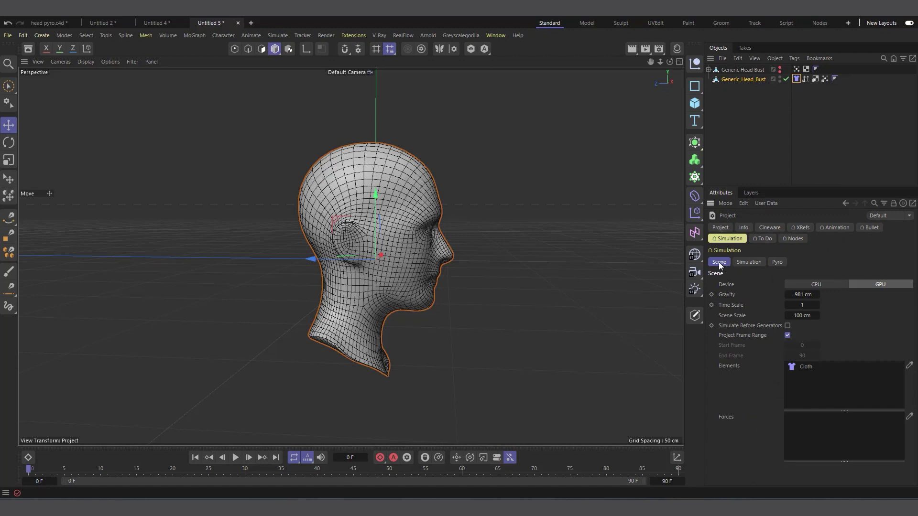
double_click(802, 294)
type("0")
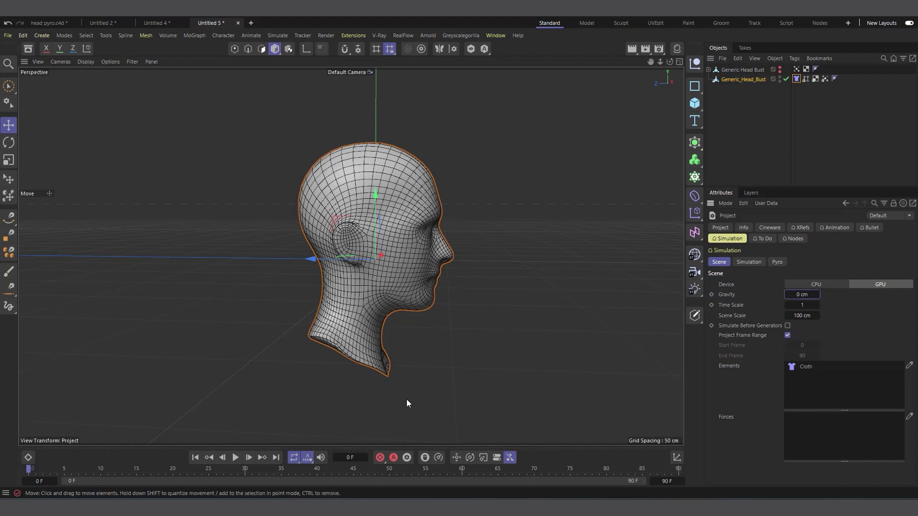
left_click(236, 461)
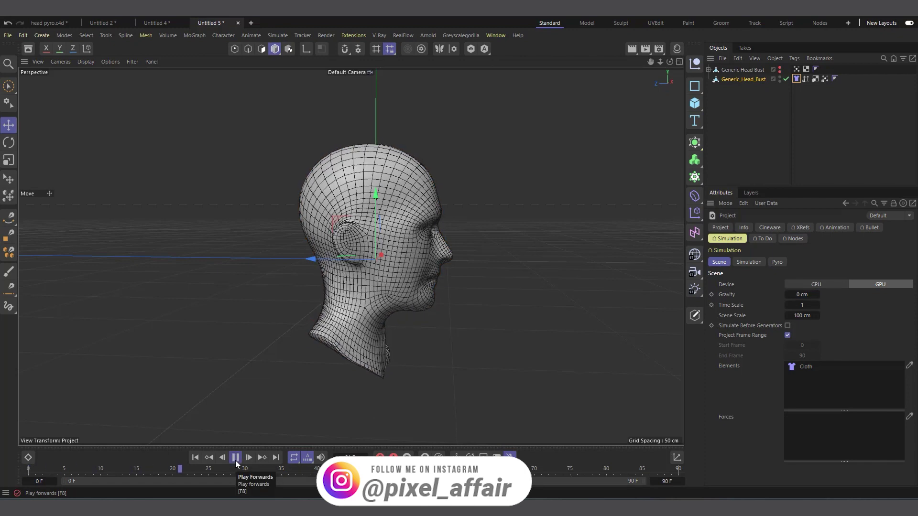
left_click(236, 458)
left_click(195, 458)
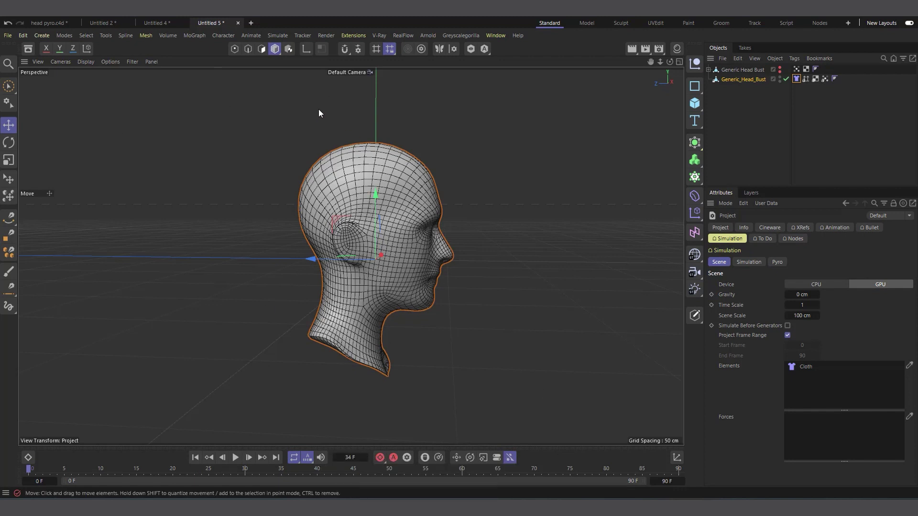
- Add a Wind force with a Wind Speed of 40 cm and Turbulence of 15 %
left_click(276, 34)
mouse_move(275, 54)
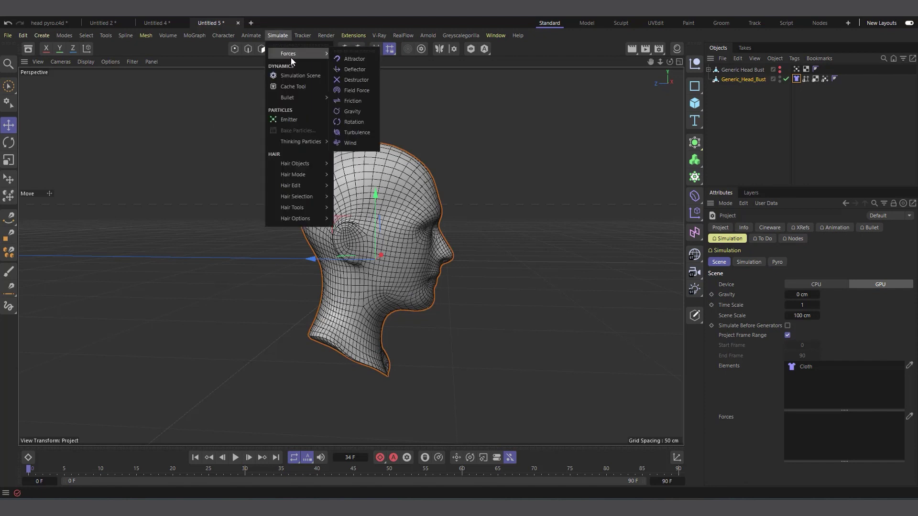
left_click(366, 145)
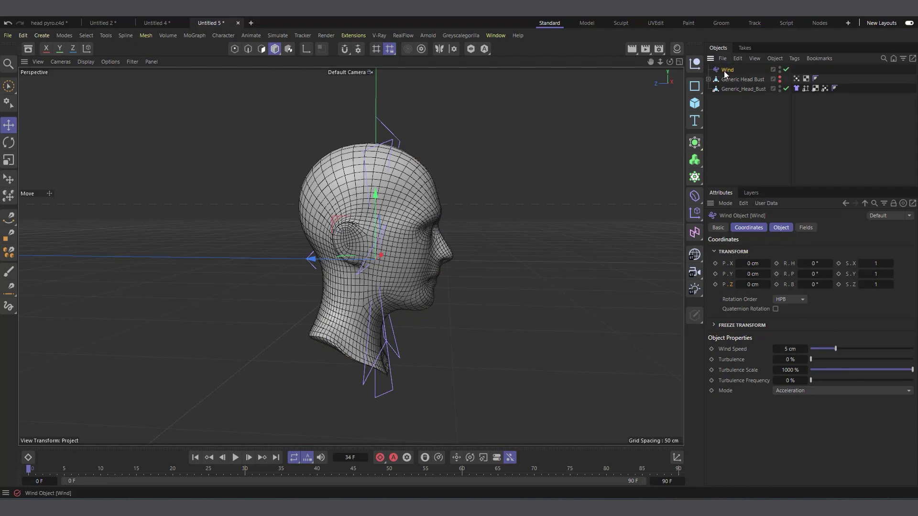
left_click(784, 227)
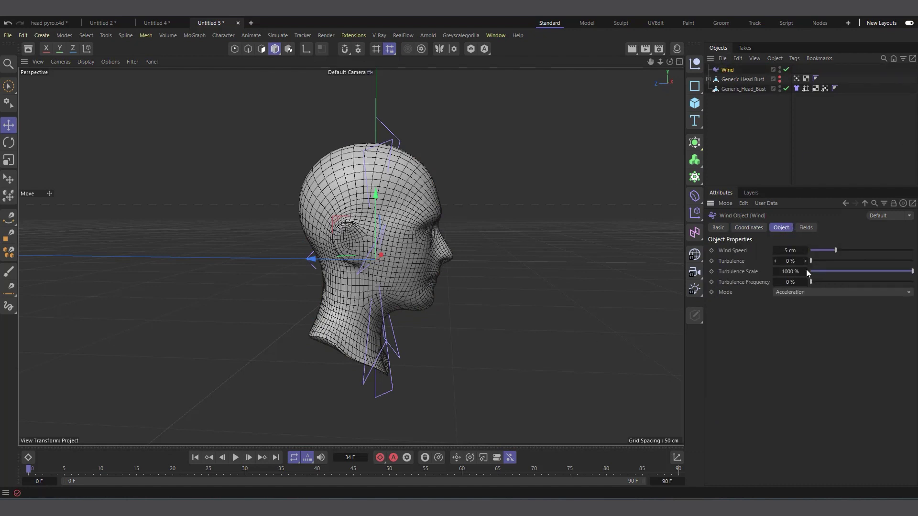
left_click_drag(837, 250, 910, 250)
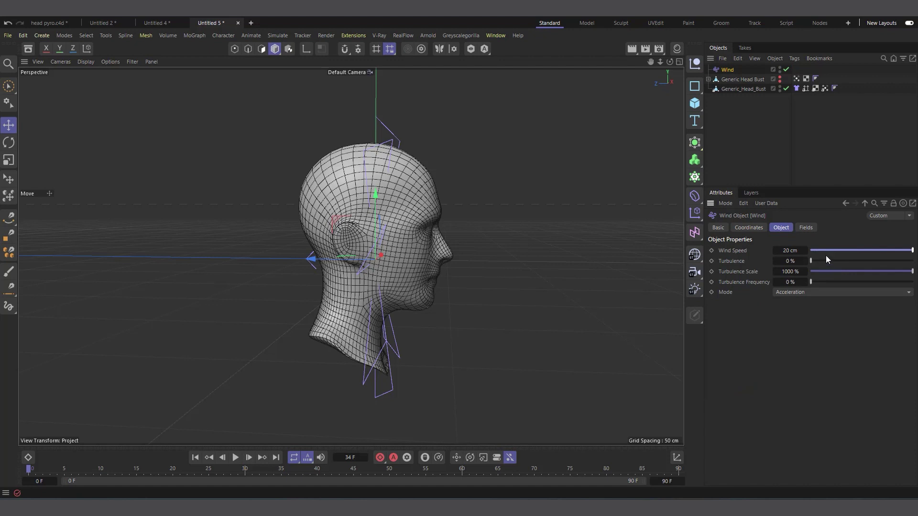
type("40")
left_click(790, 261)
key("BackSpace")
type("15")
key("Return")
- Add a Turbulence force with a Strength of 15 cm and a Scale of 15 %
left_click(285, 36)
mouse_move(289, 53)
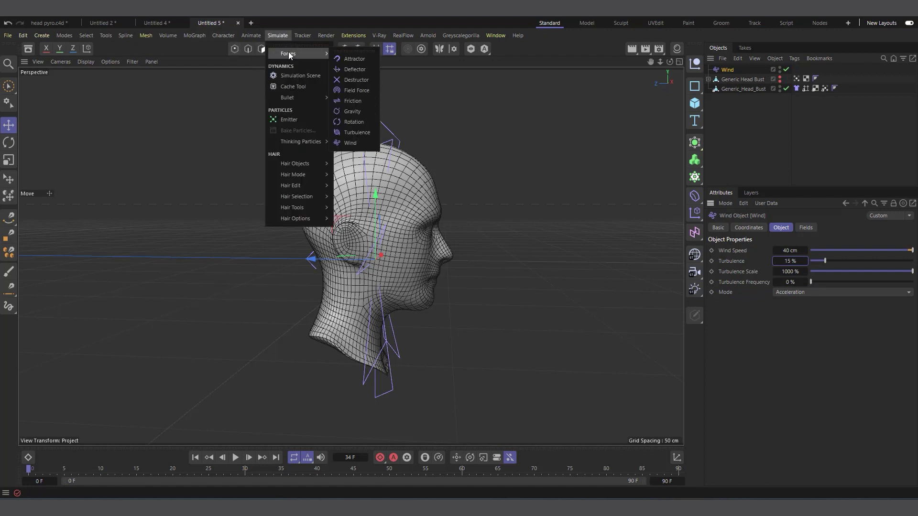
left_click(354, 133)
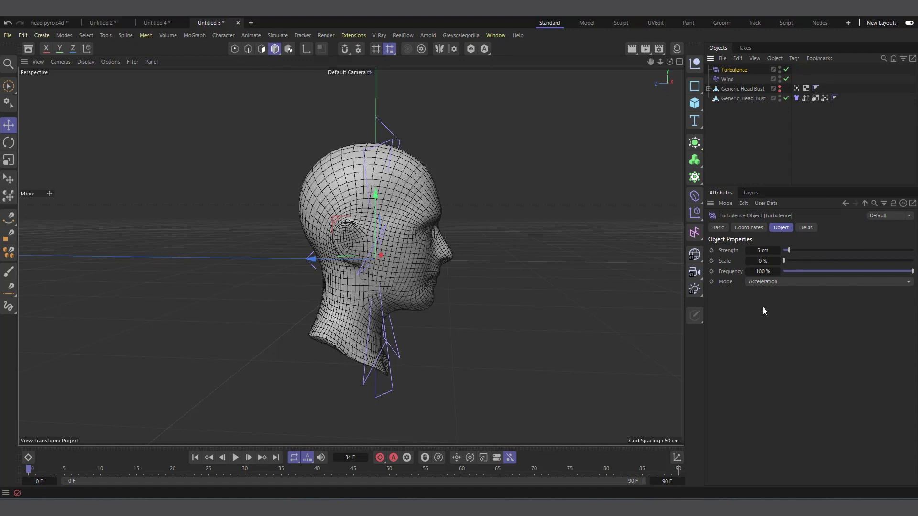
double_click(763, 249)
type("15")
double_click(764, 261)
type("10")
key("Return")
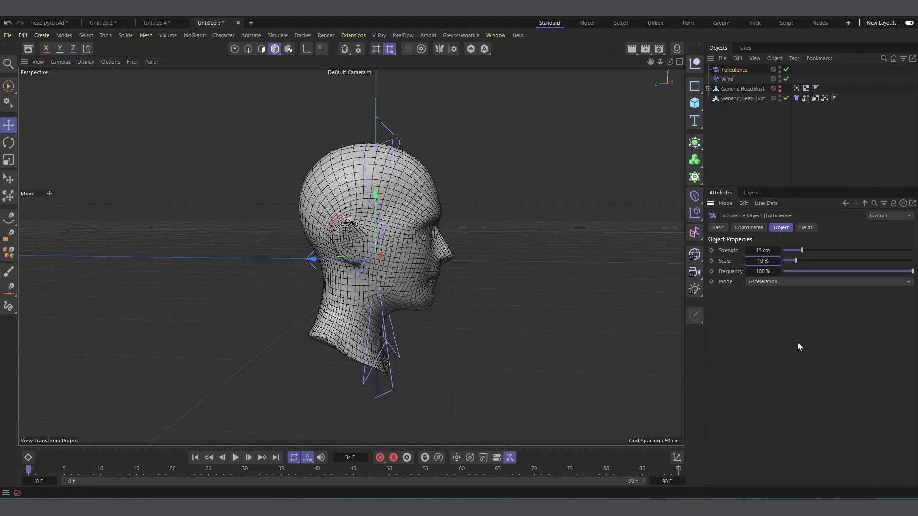
double_click(763, 261)
type("15")
key("Return")
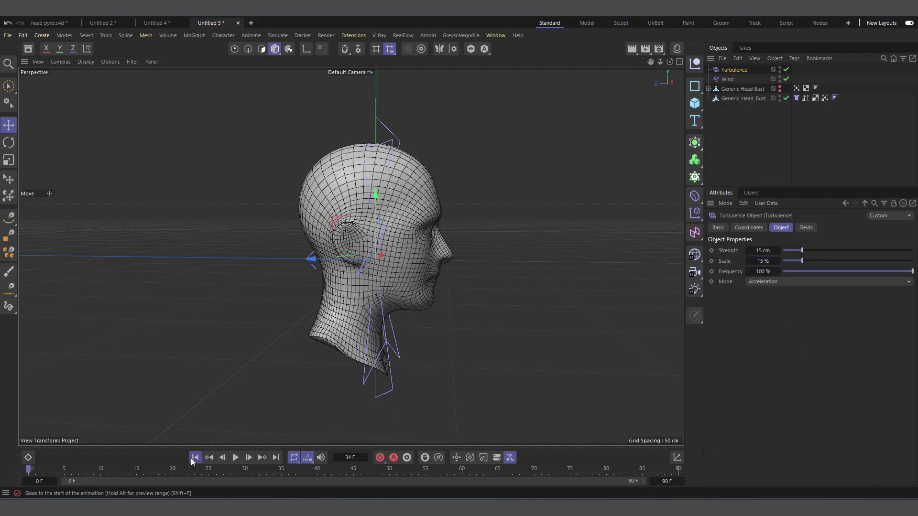
- Play the simulation to check how the wind and turbulence affect the cloth head, and return to the first frame
left_click(235, 458)
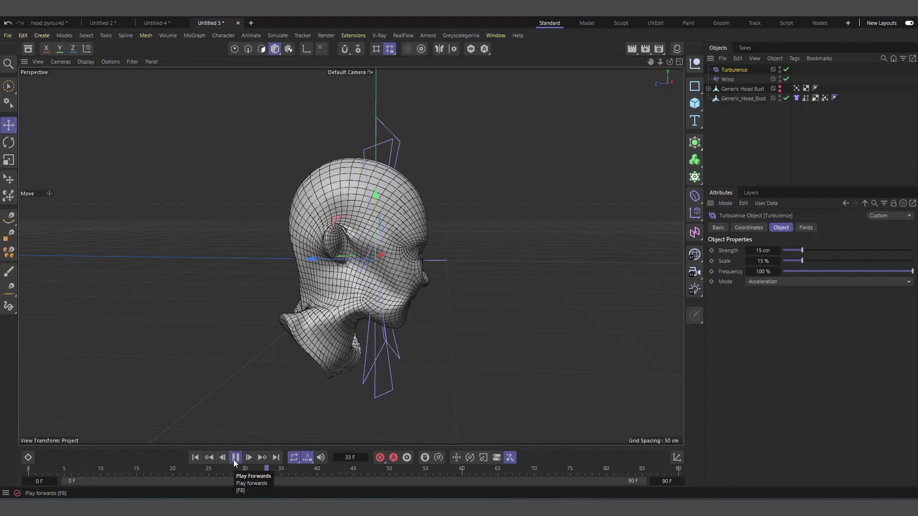
left_click(235, 458)
left_click(195, 457)
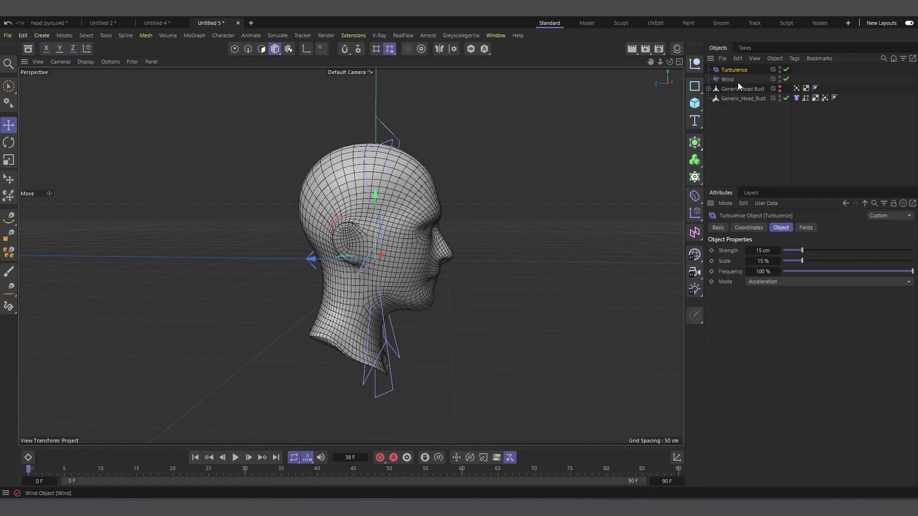
- Set the Bendiness and Stretchiness of the head's Cloth tag to 1000 each
left_click(796, 97)
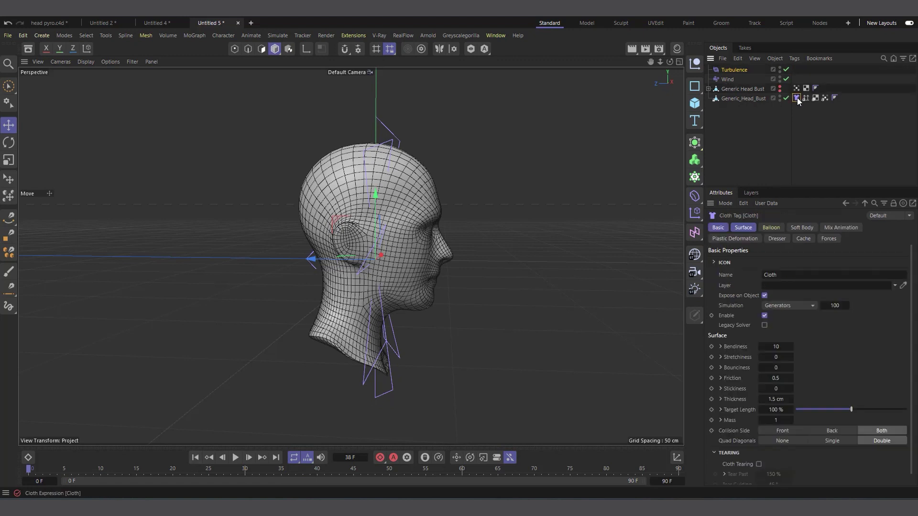
left_click(775, 356)
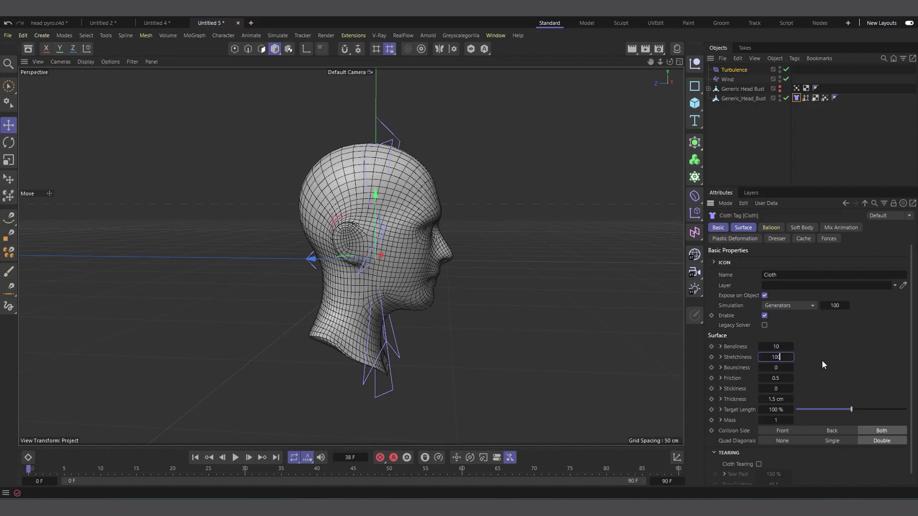
type("00")
left_click(778, 346)
type("00")
- Play the simulation to check the cloth head with its new bend and stretch settings, and return to the first frame
left_click(235, 458)
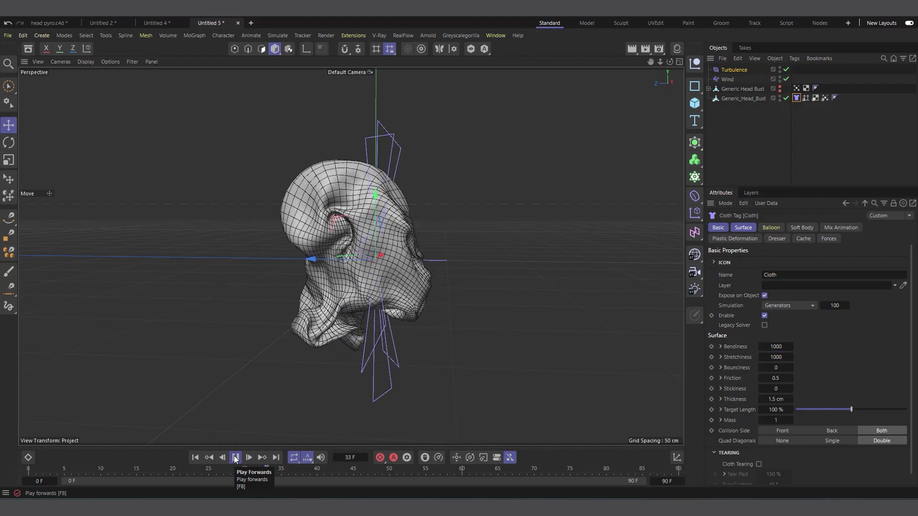
left_click(235, 457)
left_click(192, 457)
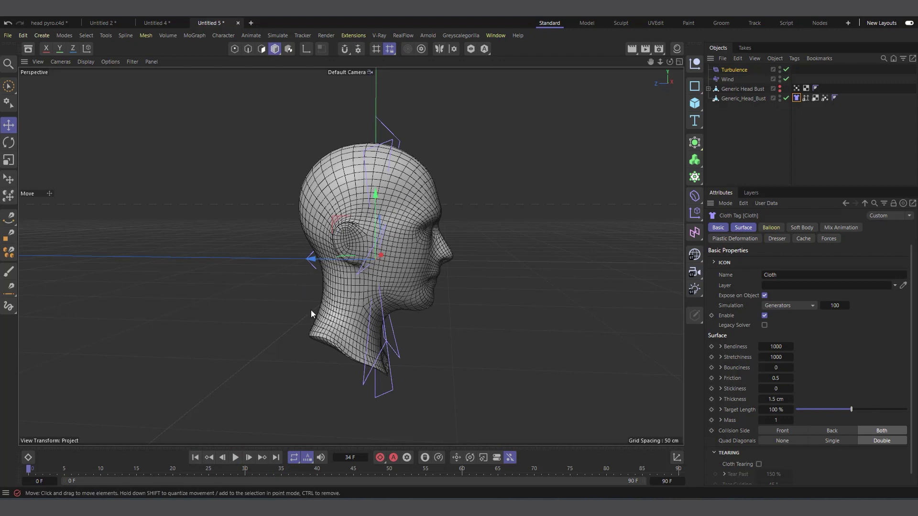
- Enable Cloth Tearing on the Cloth tag with Tear Past at 100.1 % and Tear Guiding at 90°
scroll(740, 452, "down", 1)
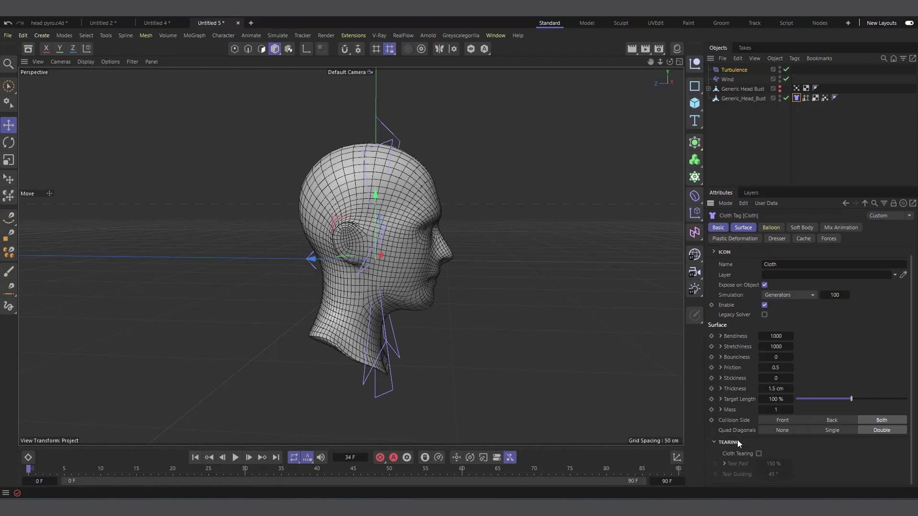
left_click(758, 454)
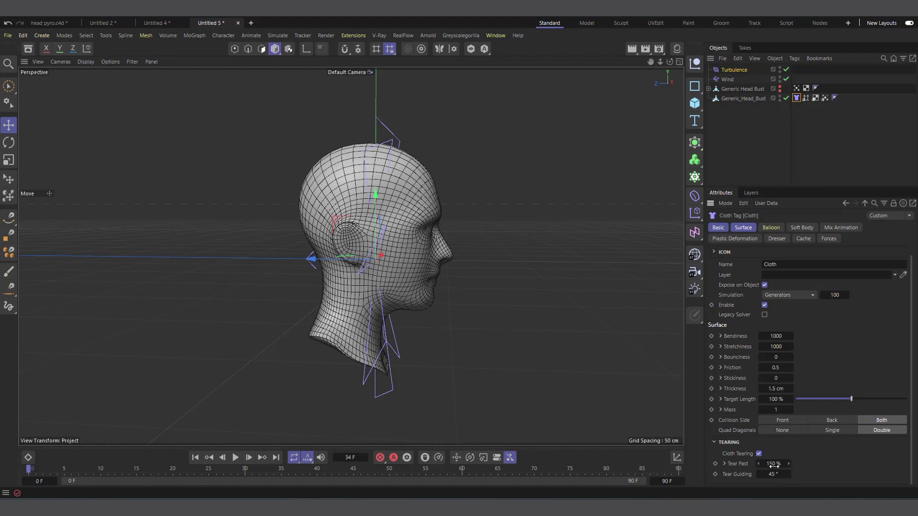
left_click(773, 463)
type("100.1")
key("Return")
- Play the simulation to check how the head's cloth tears apart, and return to the first frame
left_click(235, 457)
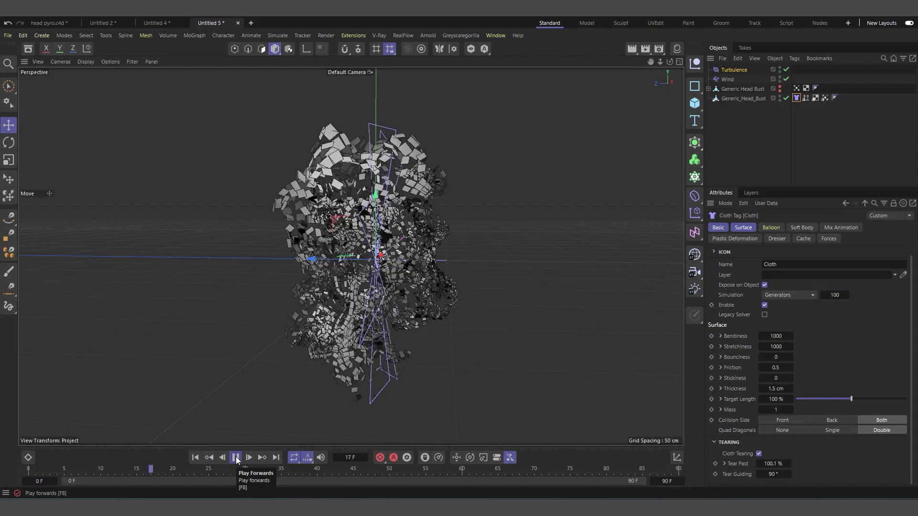
left_click(235, 457)
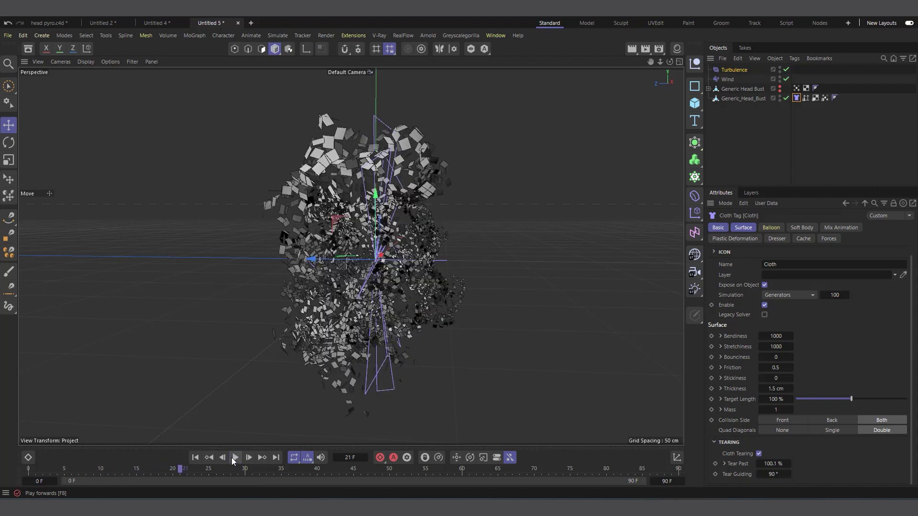
left_click(195, 457)
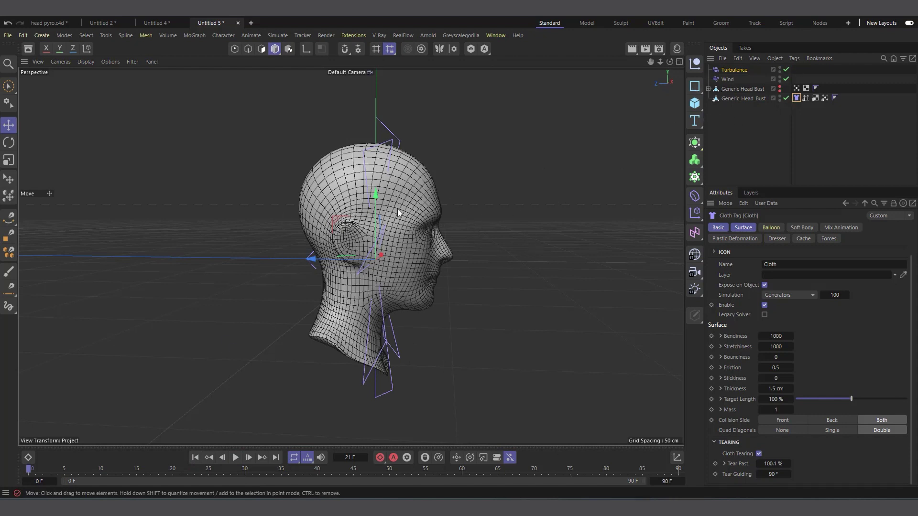
- Enable With Pins in the Cloth tag's Mix Animation settings and assign the baked head's Vertex Map as its map
left_click(825, 98)
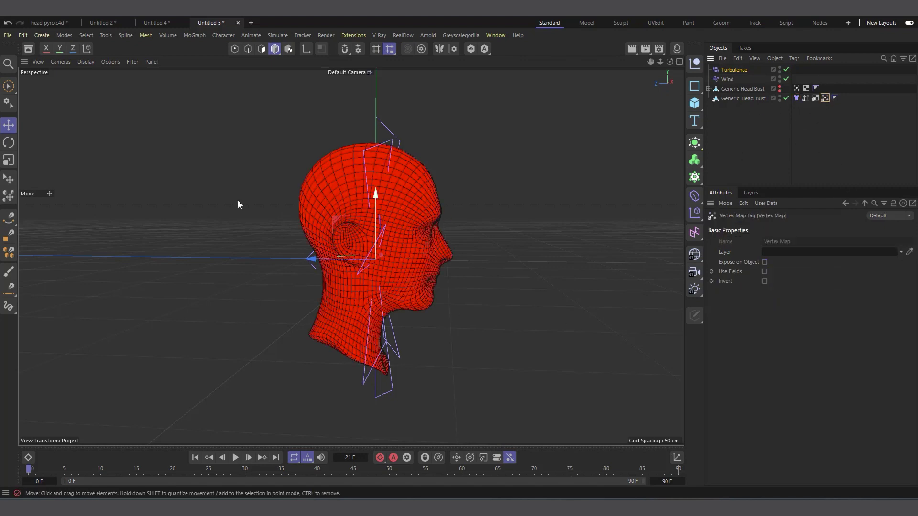
left_click(796, 98)
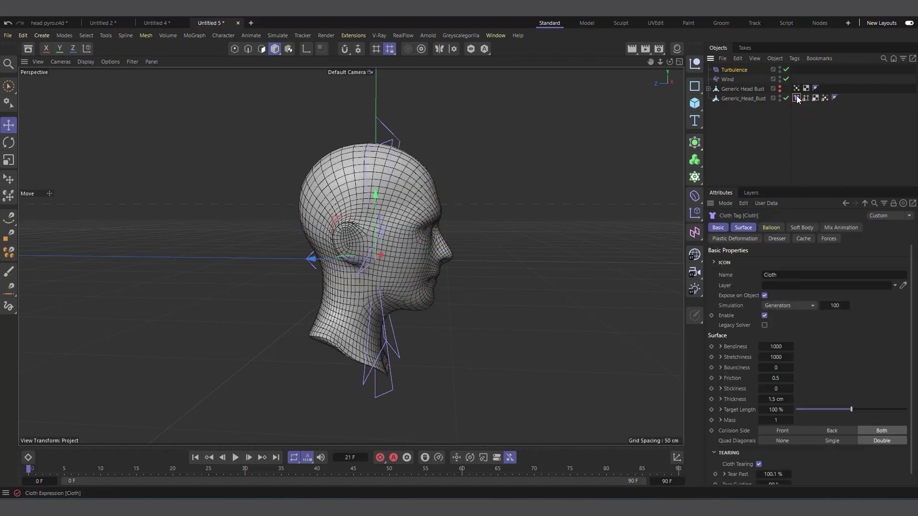
left_click(842, 229)
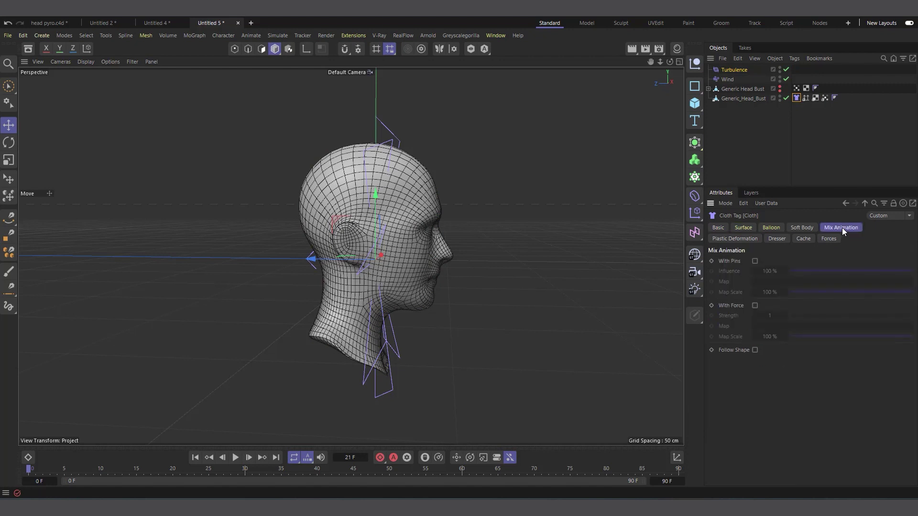
left_click(754, 261)
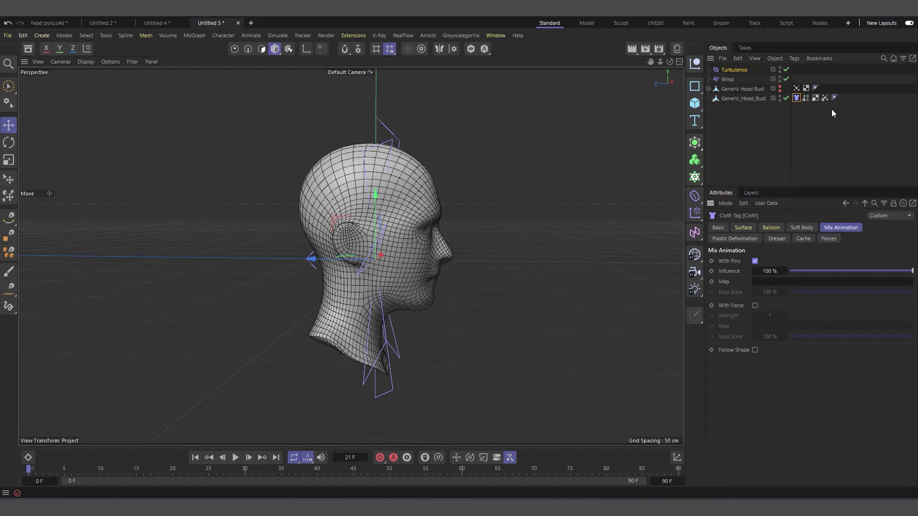
left_click_drag(825, 98, 760, 288)
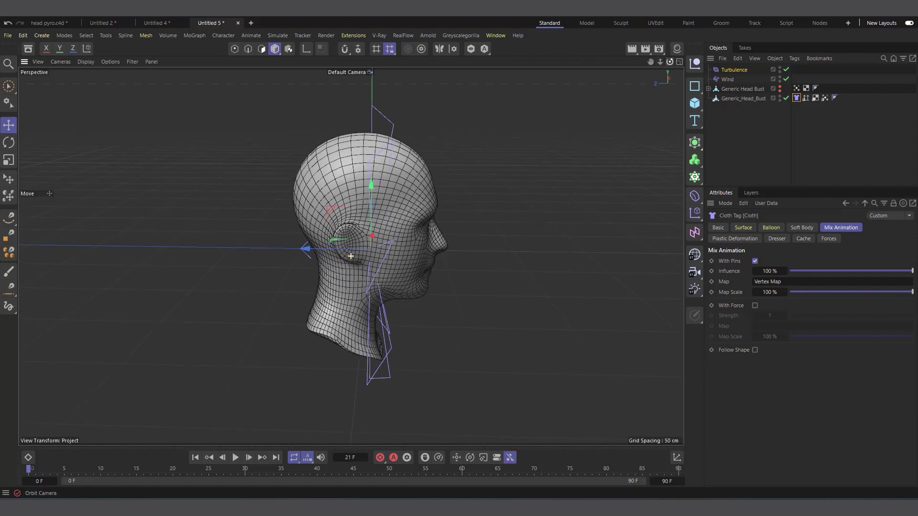
- Play the simulation and examine the vertex-map-driven tearing from behind the head, and return to the first frame
scroll(212, 161, "up", 2)
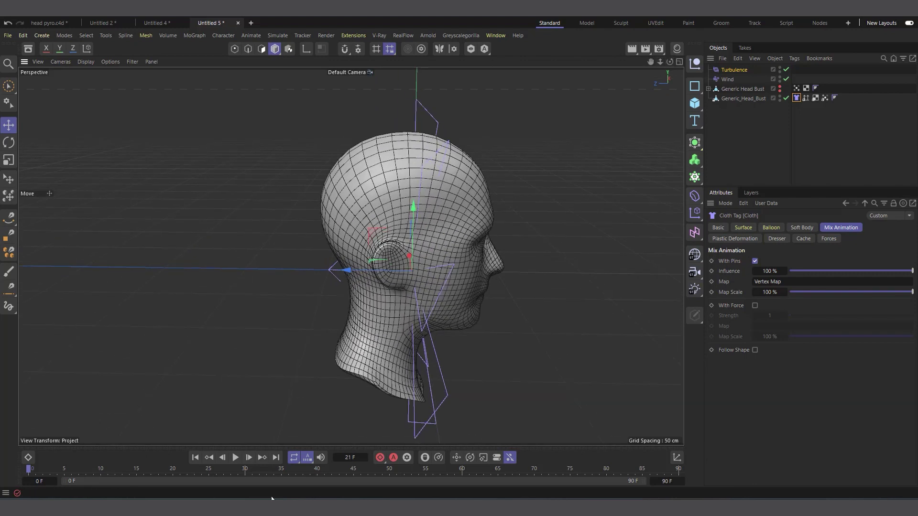
left_click(234, 457)
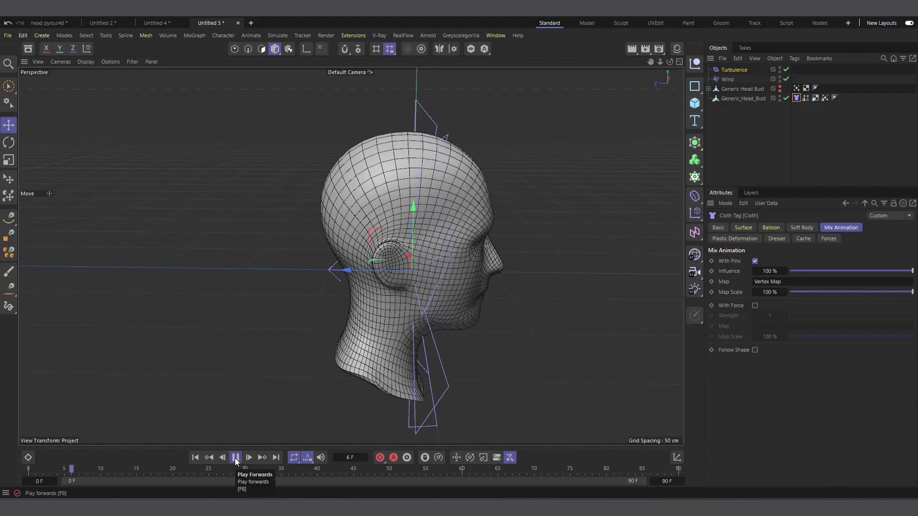
left_click(235, 457)
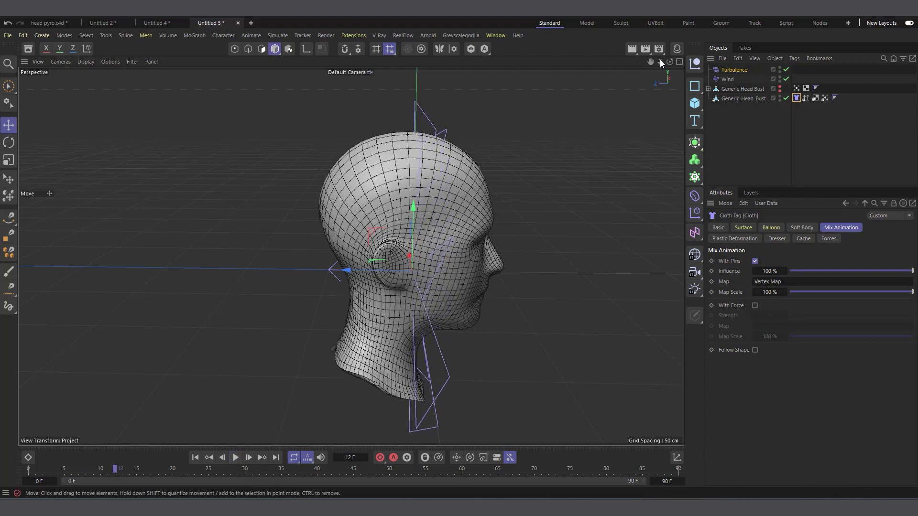
left_click_drag(335, 287, 392, 286, "alt")
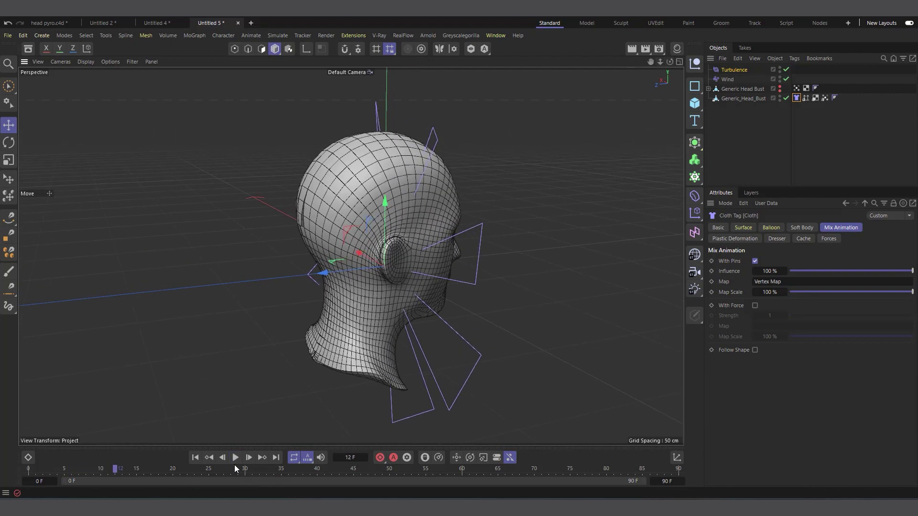
left_click(230, 456)
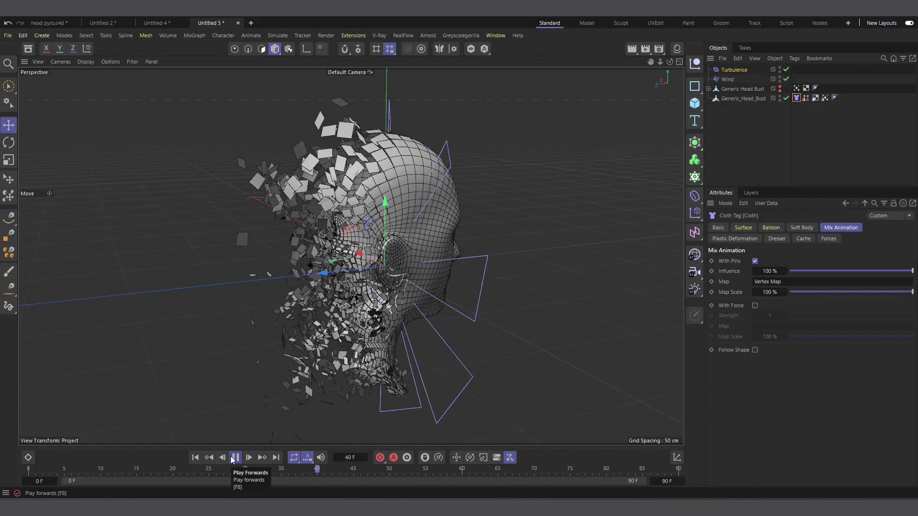
left_click(232, 458)
left_click(195, 458)
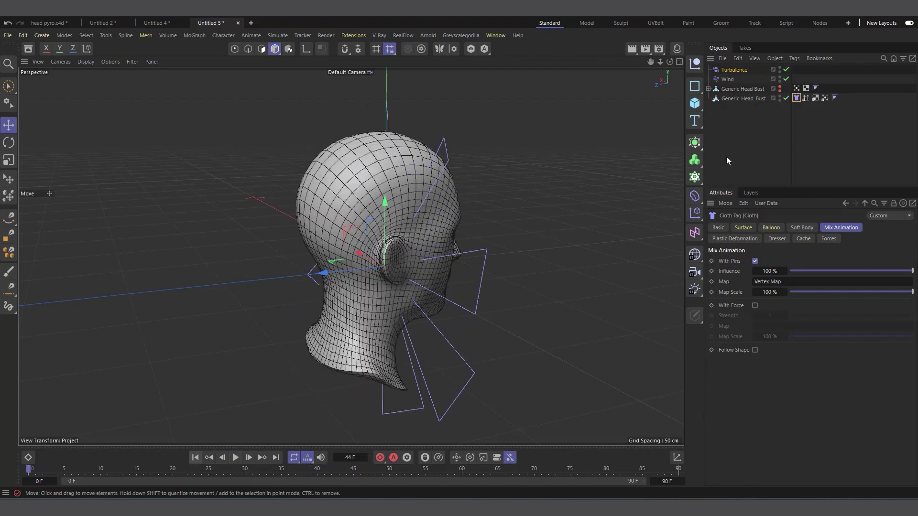
- Lower the Turbulence force's Strength to 5 cm and play the simulation to check it, returning to the first frame
left_click(734, 70)
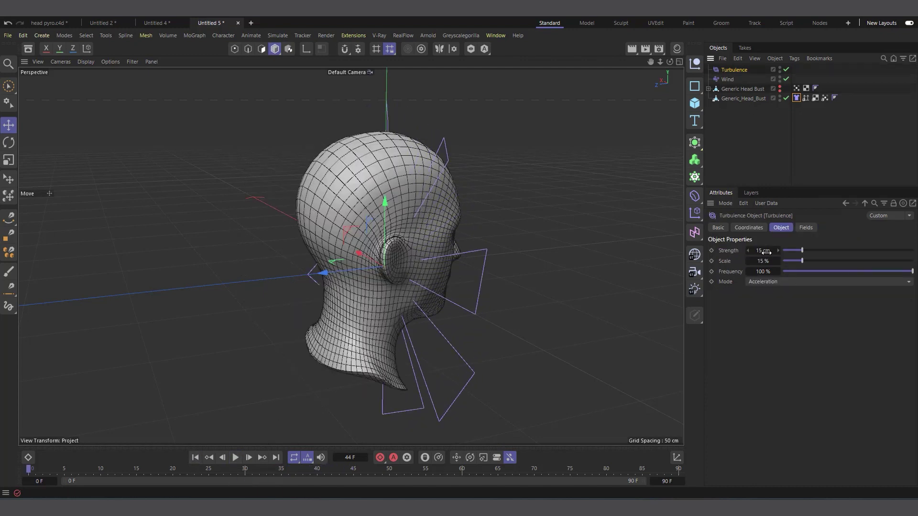
left_click_drag(778, 251, 760, 250)
left_click(195, 457)
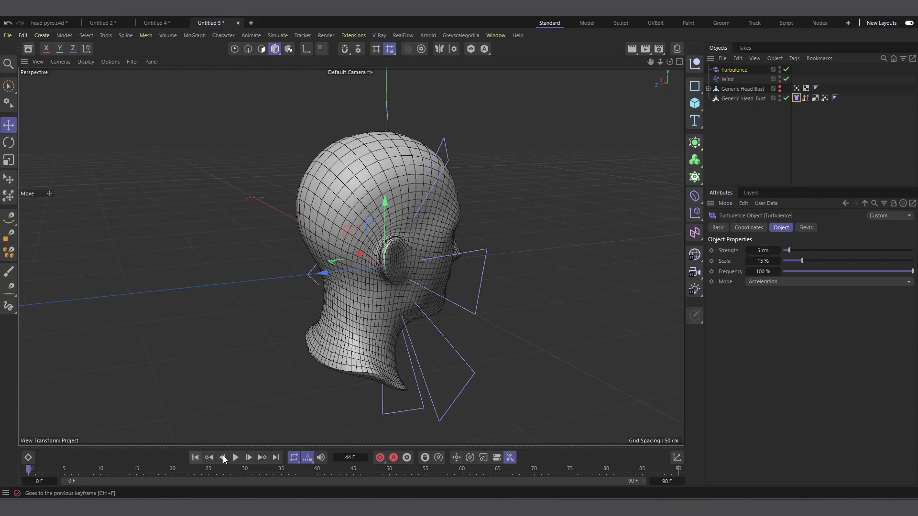
left_click(235, 457)
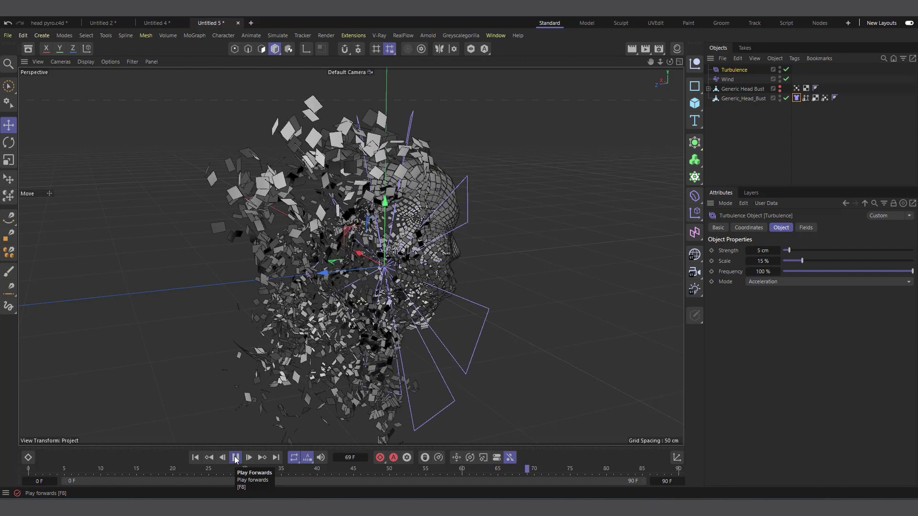
left_click(235, 458)
left_click(195, 457)
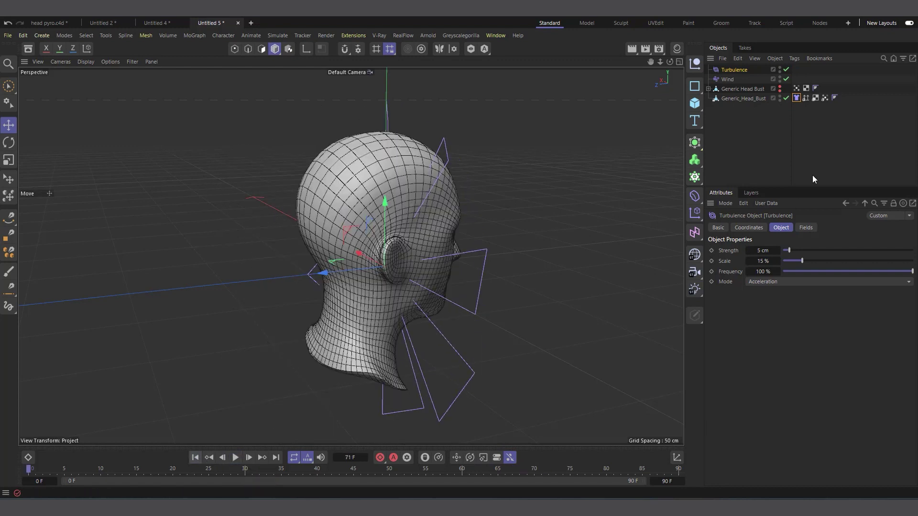
- Extend the project's end frame to 150 F
left_click_drag(664, 85, 601, 156, "alt")
scroll(387, 240, "down", 2)
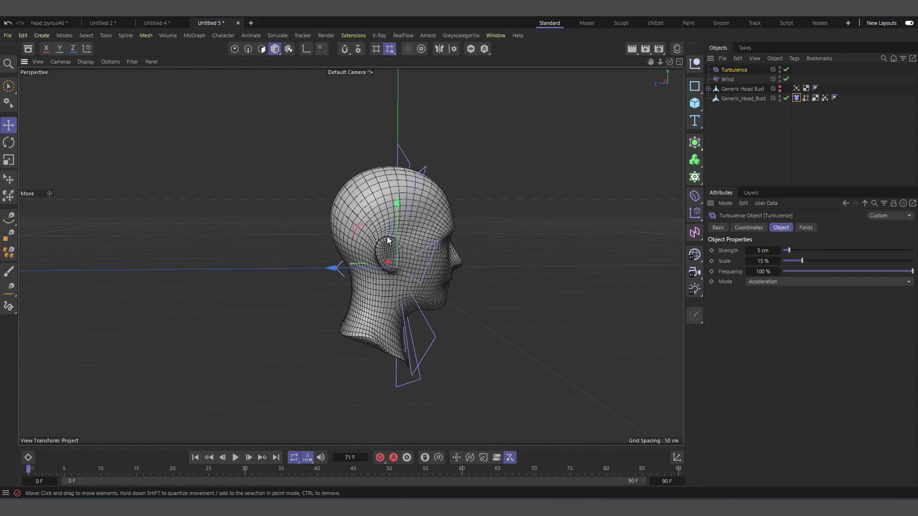
left_click(672, 480)
key("BackSpace")
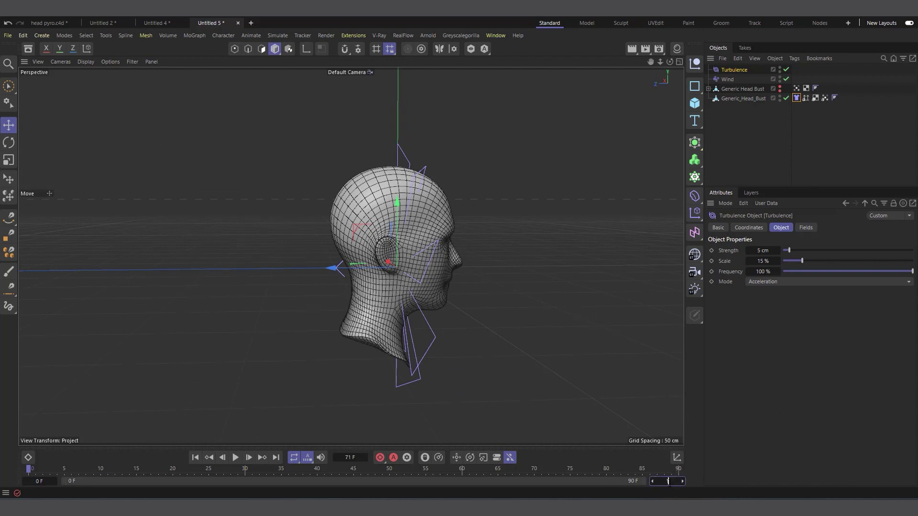
type("150")
key("Return")
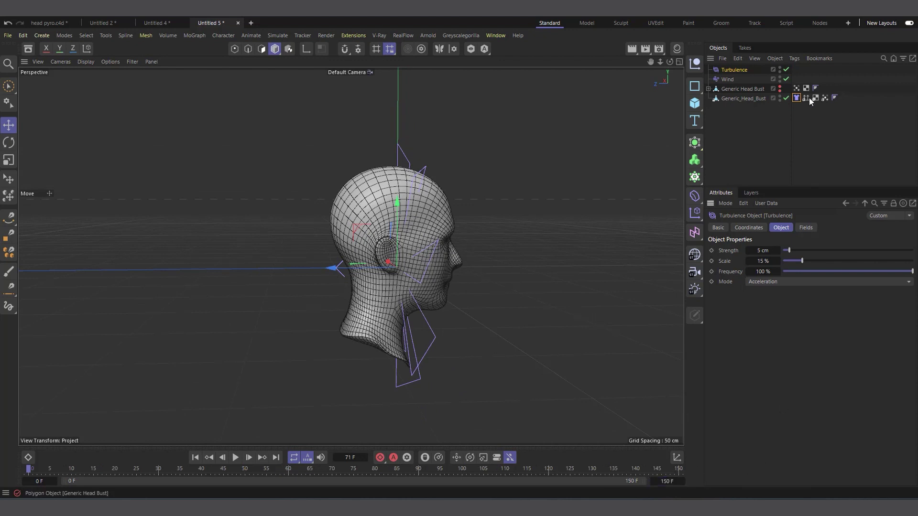
- Bake the cloth-simulated Generic_Head_Bust as Alembic into the alembic folder
left_click(747, 98)
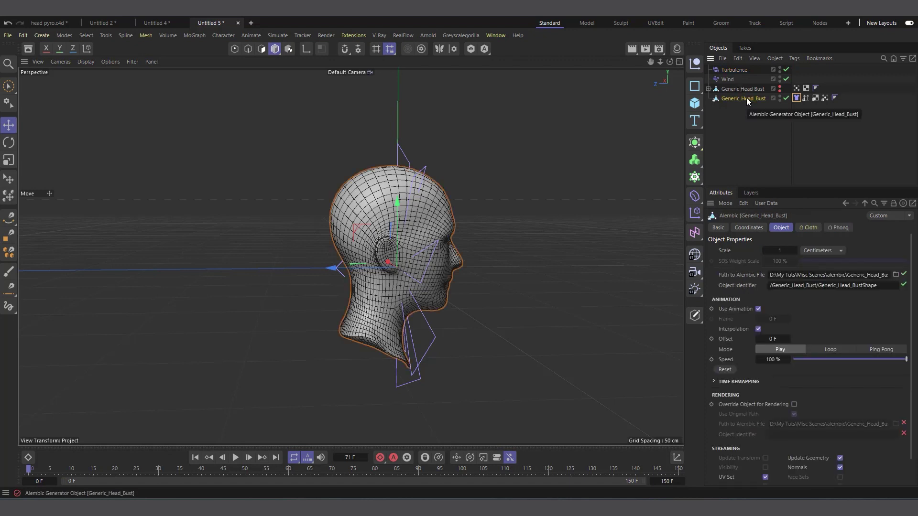
right_click(746, 98)
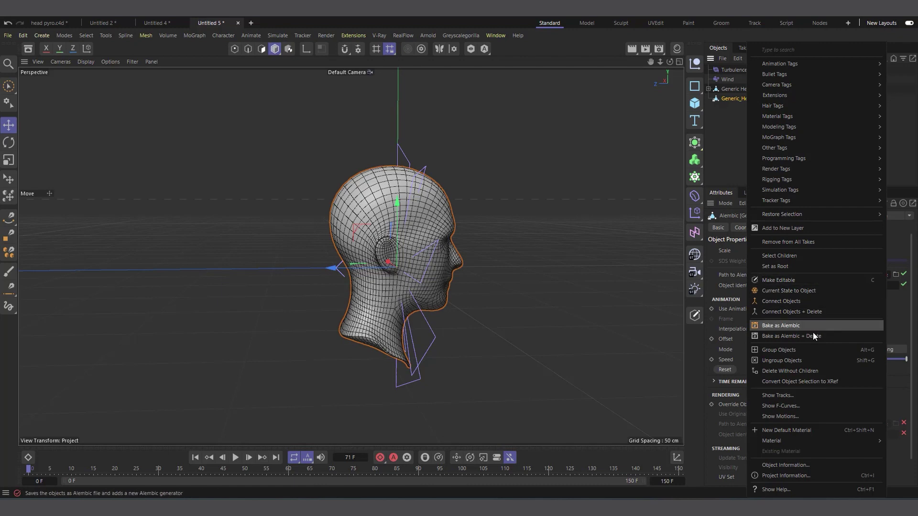
left_click(802, 324)
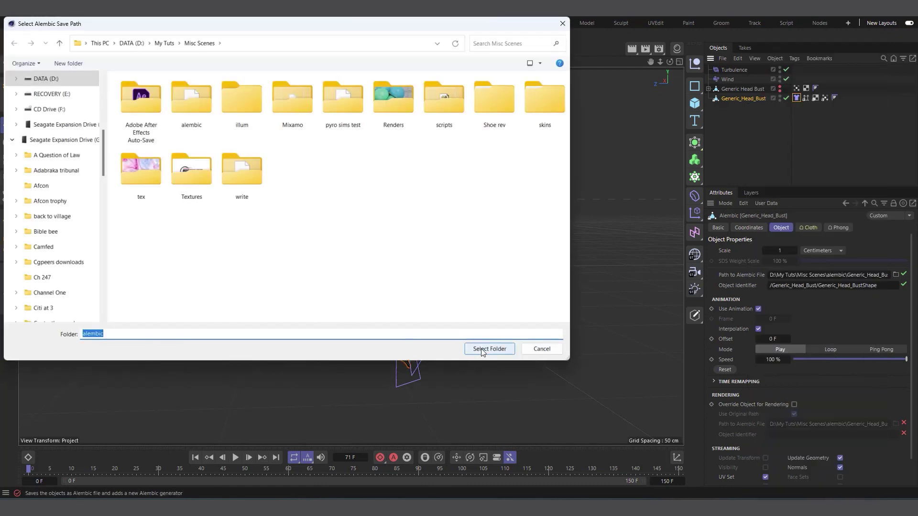
left_click(482, 350)
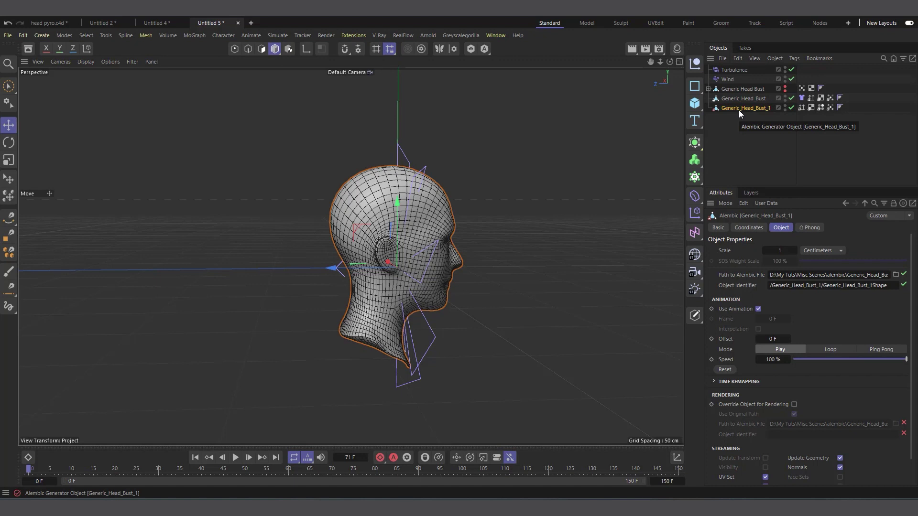
- Disable the original Generic_Head_Bust, Wind and Turbulence, scrubbing the timeline to check the baked disintegration and ending at frame 0
left_click(790, 98)
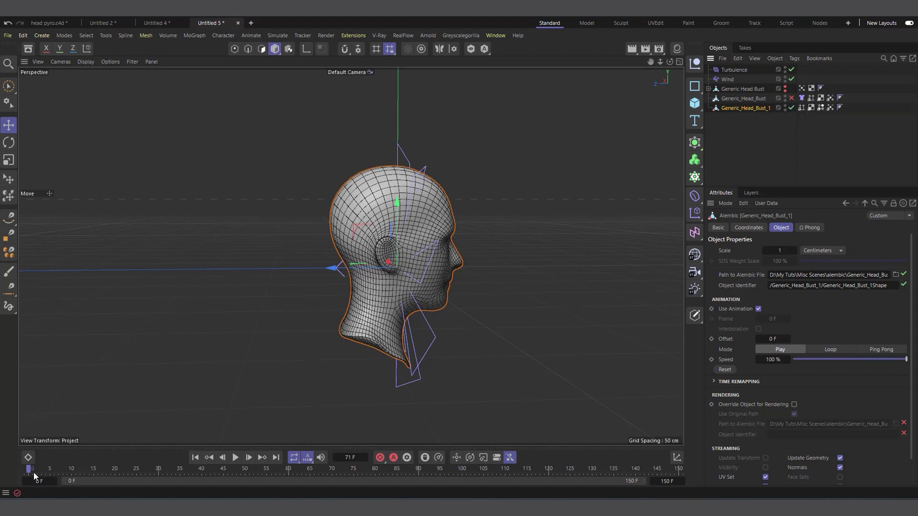
left_click_drag(34, 472, 314, 470)
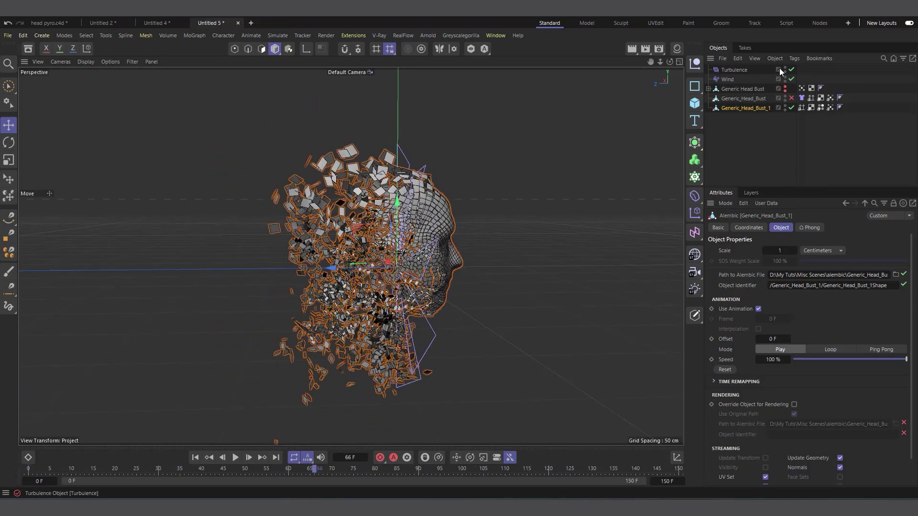
left_click(791, 79)
left_click(792, 69)
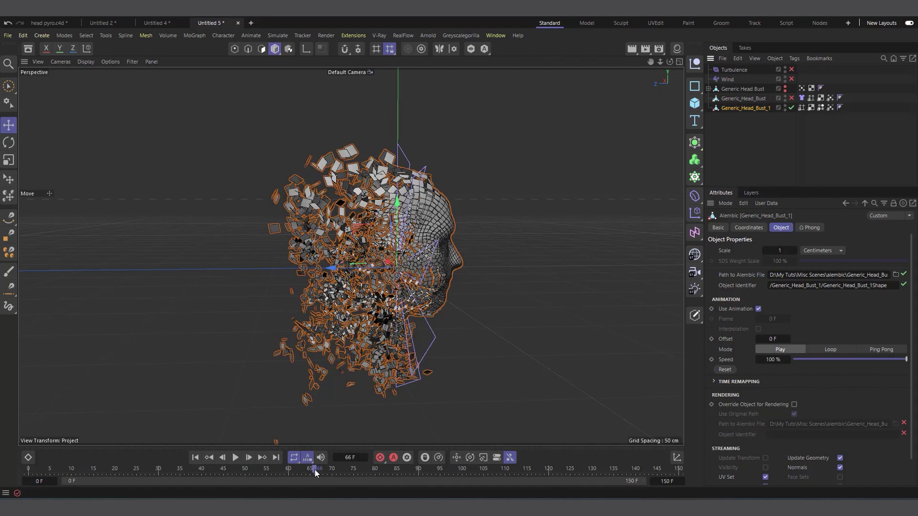
left_click_drag(315, 473, 1, 480)
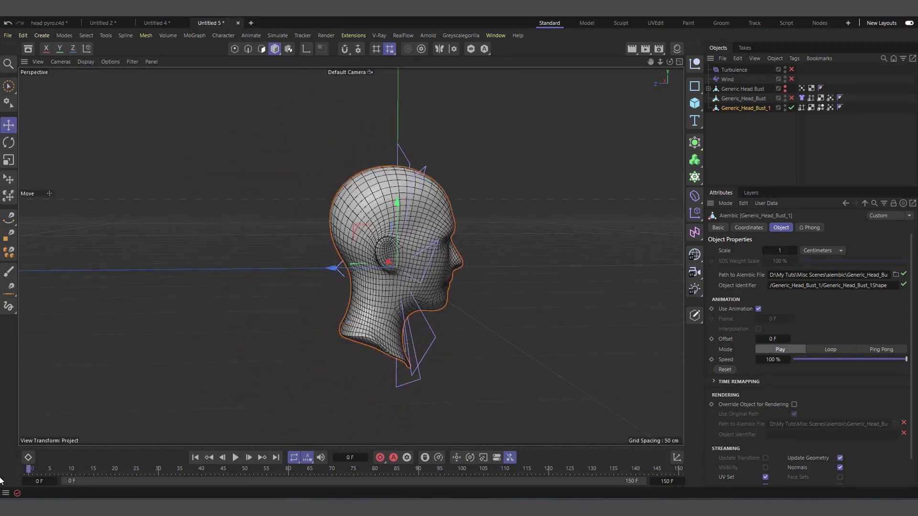
- Play the baked disintegration, return to the first frame and display the Vertex Map of Generic_Head_Bust_1
left_click(235, 458)
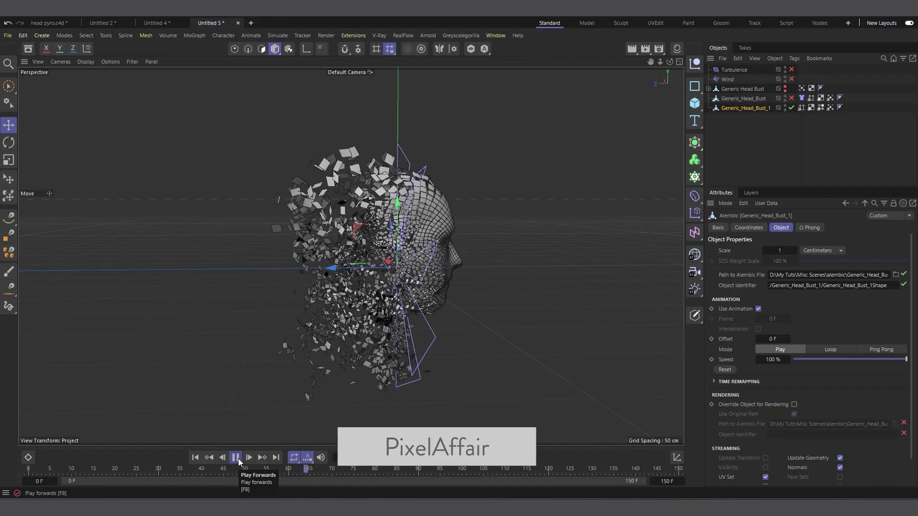
left_click(236, 458)
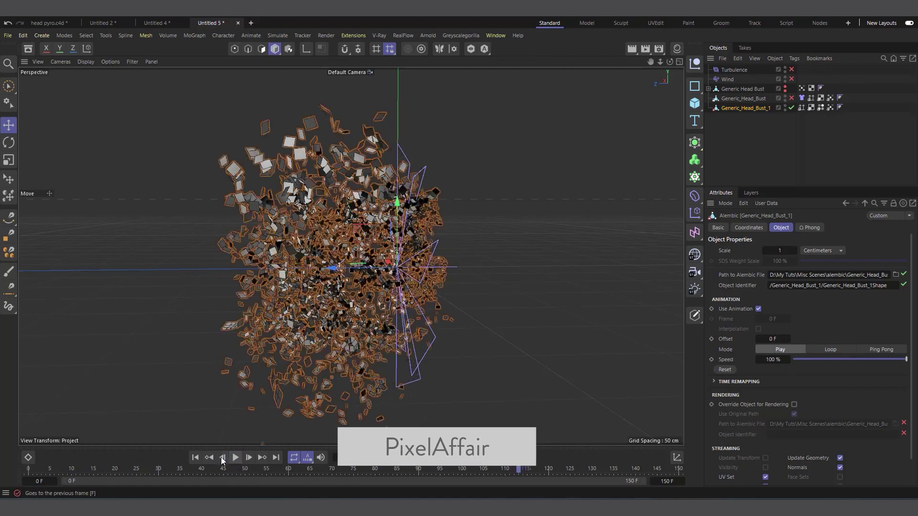
left_click(200, 457)
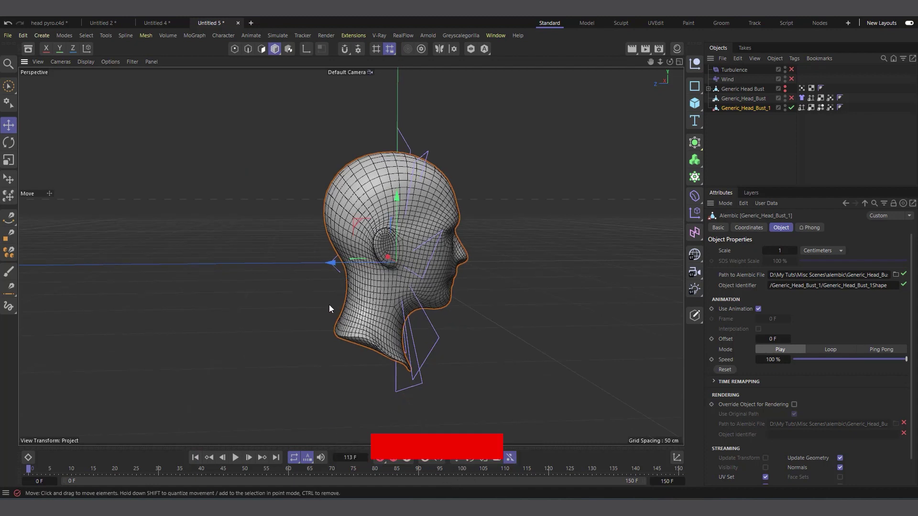
left_click(829, 108)
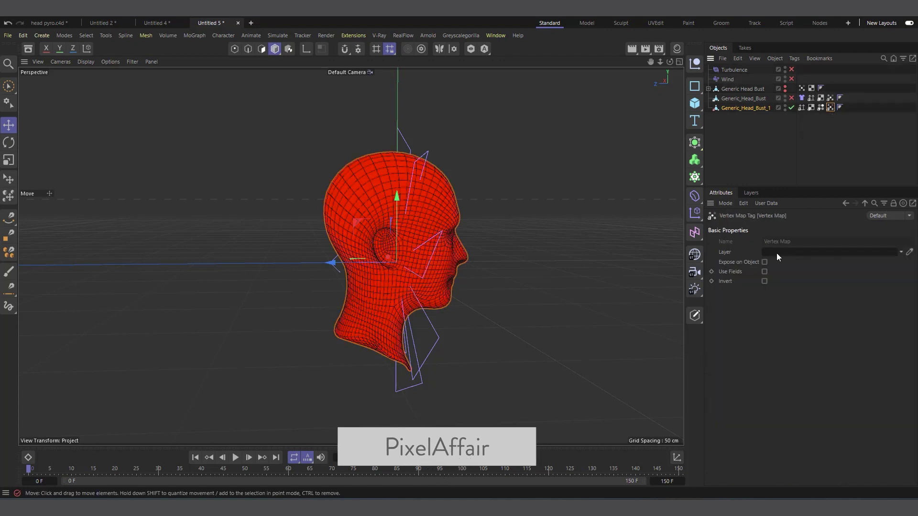
- Copy the disabled Generic_Head_Bust Alembic object and paste it into a new project
left_click(747, 99)
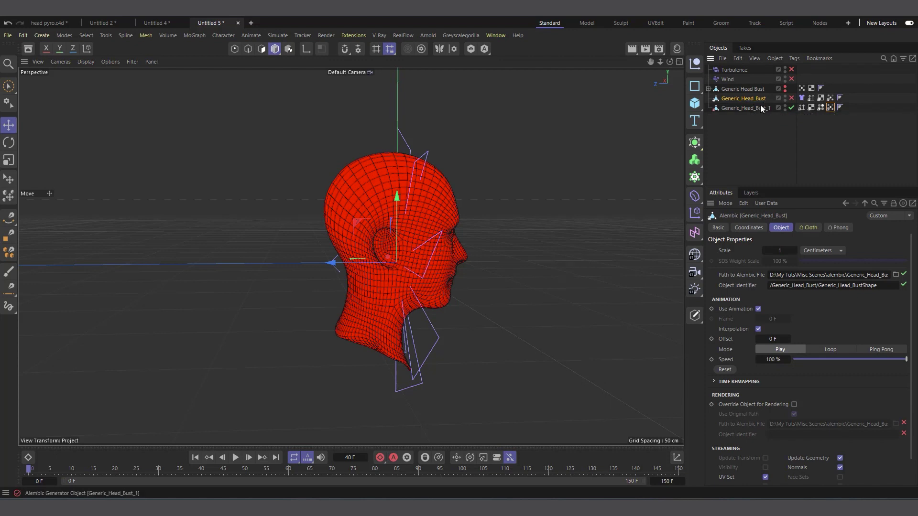
left_click(737, 59)
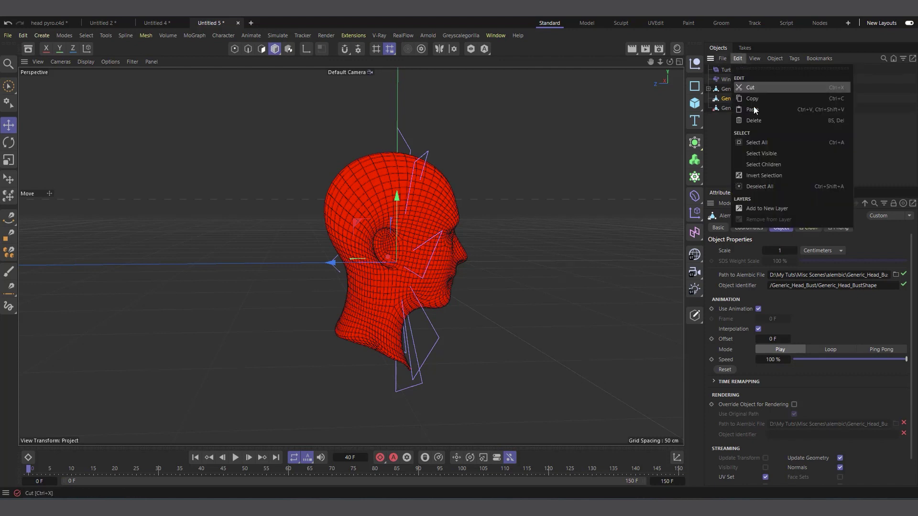
left_click(753, 98)
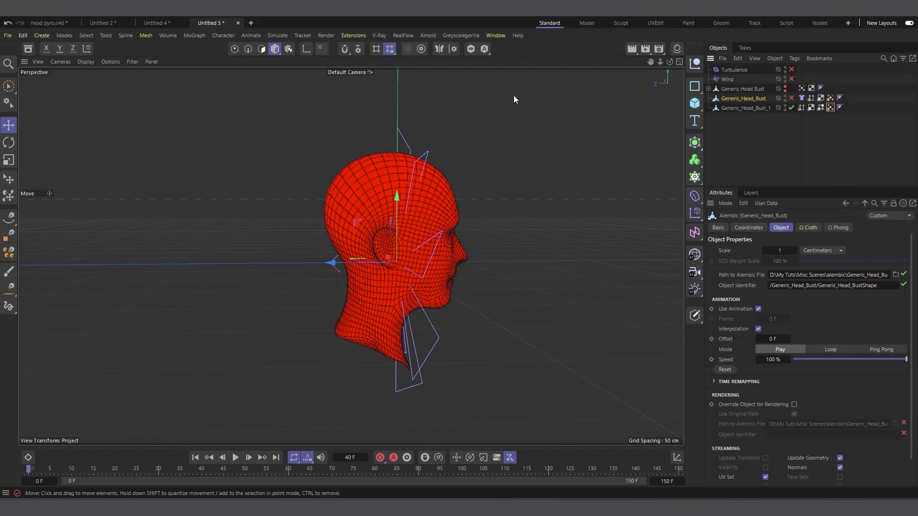
left_click(250, 23)
left_click(733, 59)
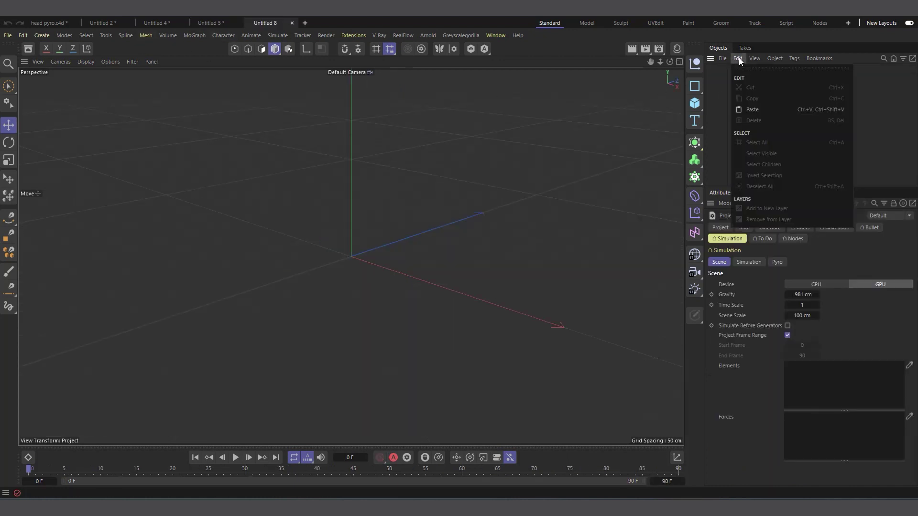
left_click(760, 108)
- Delete the Cloth tag from the pasted Generic_Head_Bust
left_click(786, 70)
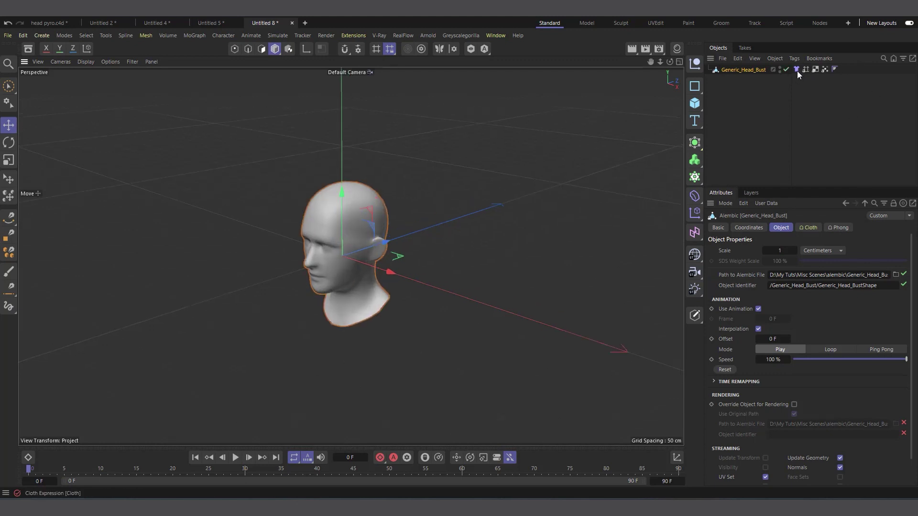
left_click(797, 70)
key("Delete")
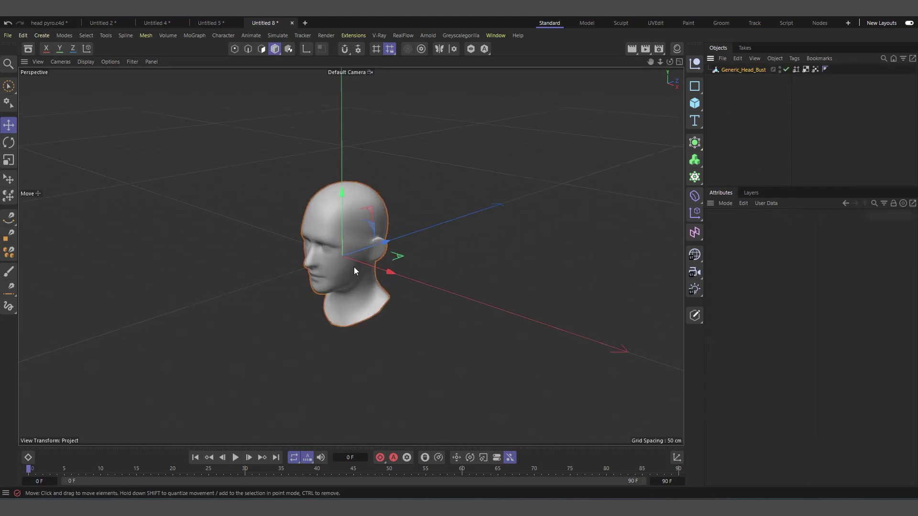
- Display the pasted head's Vertex Map in a side view and scrub the timeline to check it, ending at frame 0
left_click_drag(357, 258, 383, 228, "alt")
left_click(815, 69)
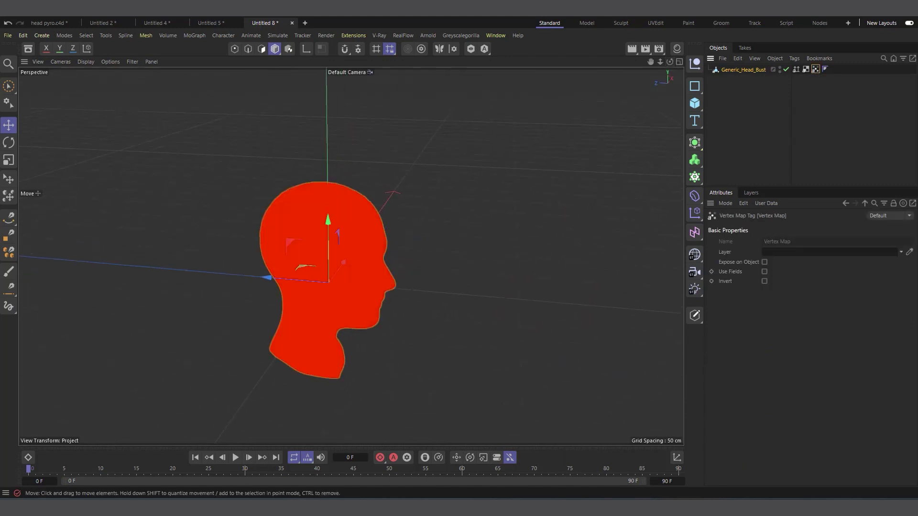
left_click(48, 471)
left_click_drag(48, 471, 27, 468)
right_click_drag(391, 272, 707, 114, "alt")
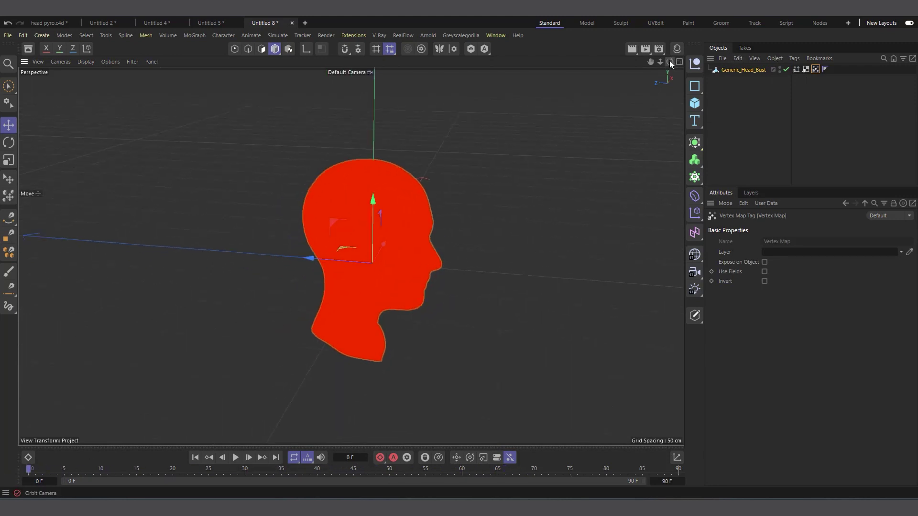
left_click_drag(669, 60, 372, 250)
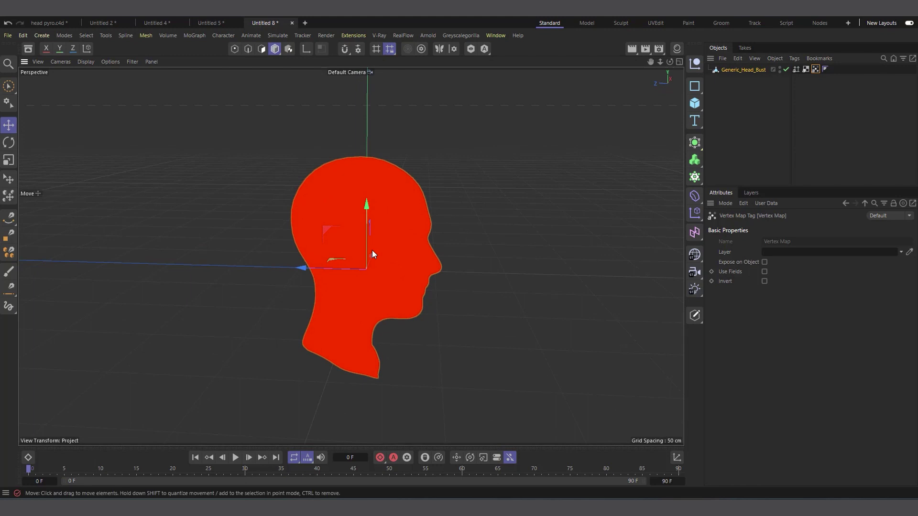
- Add a Pyro Emitter tag to Generic_Head_Bust and play the default pyro simulation, returning to the first frame
right_click(741, 70)
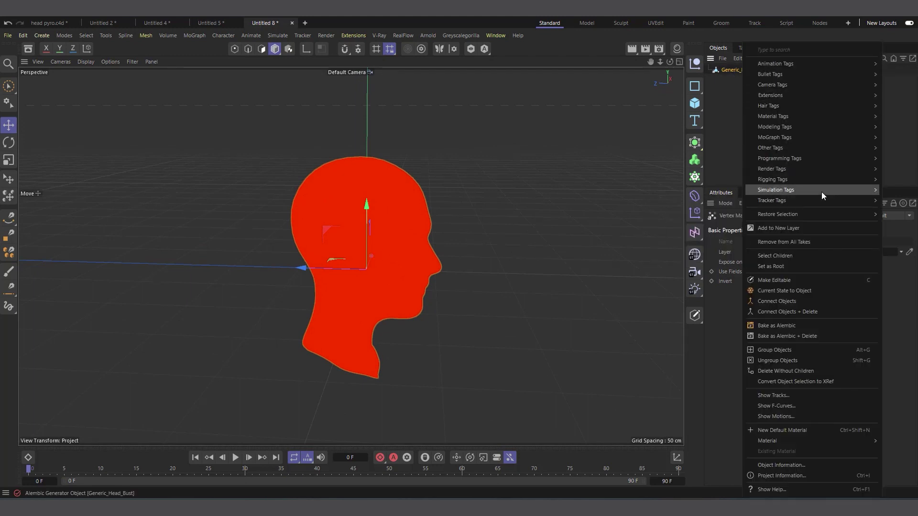
mouse_move(821, 192)
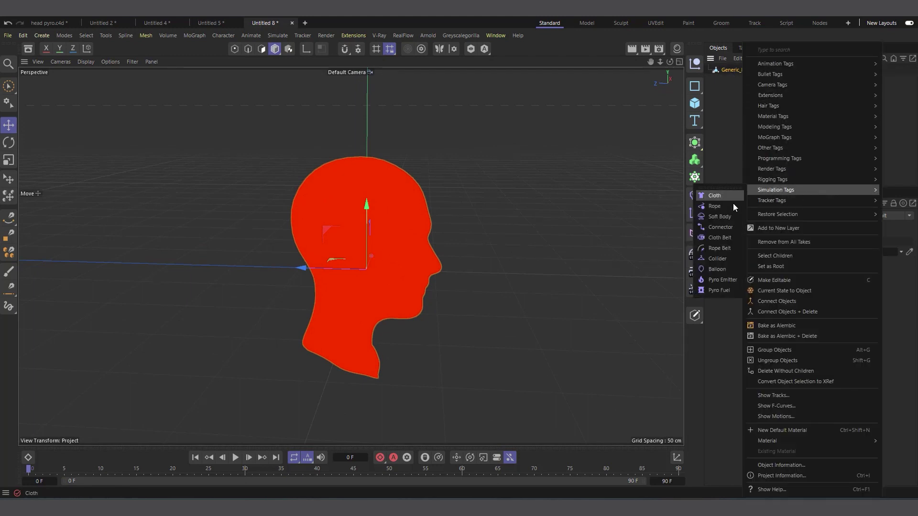
left_click(718, 282)
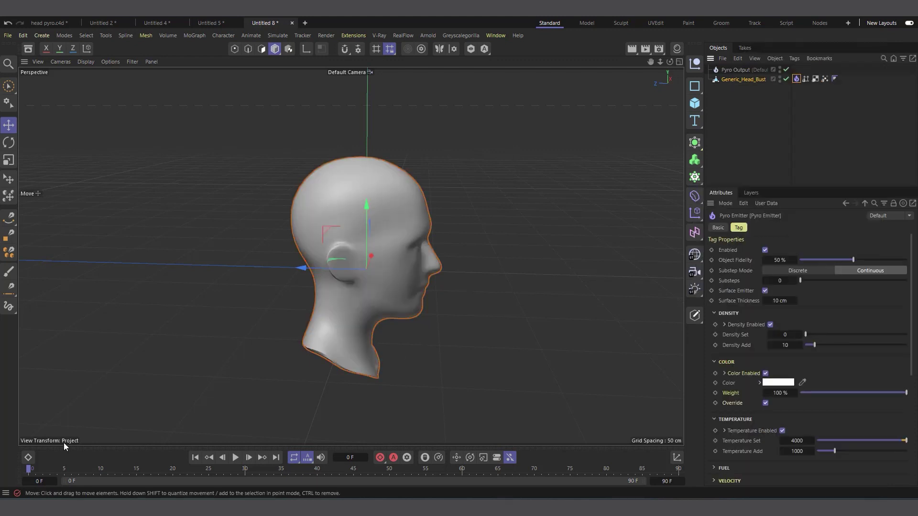
left_click(235, 458)
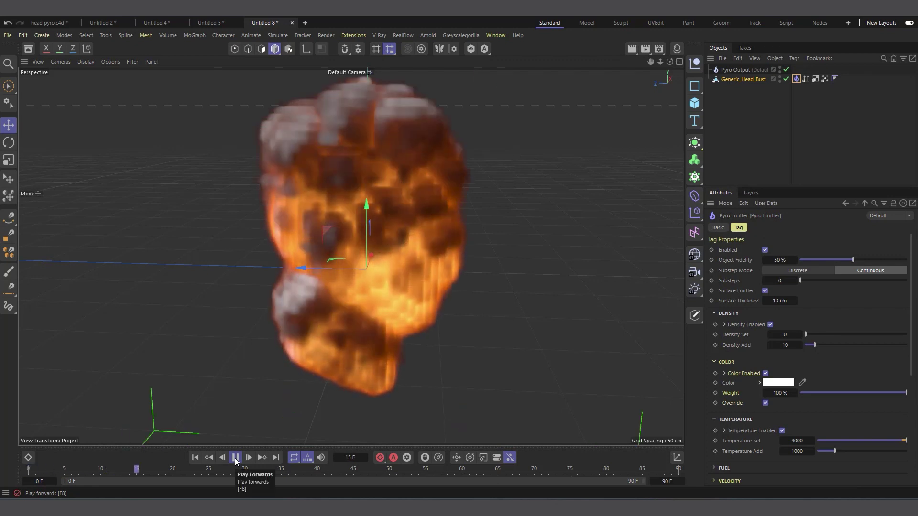
left_click(235, 458)
left_click(194, 457)
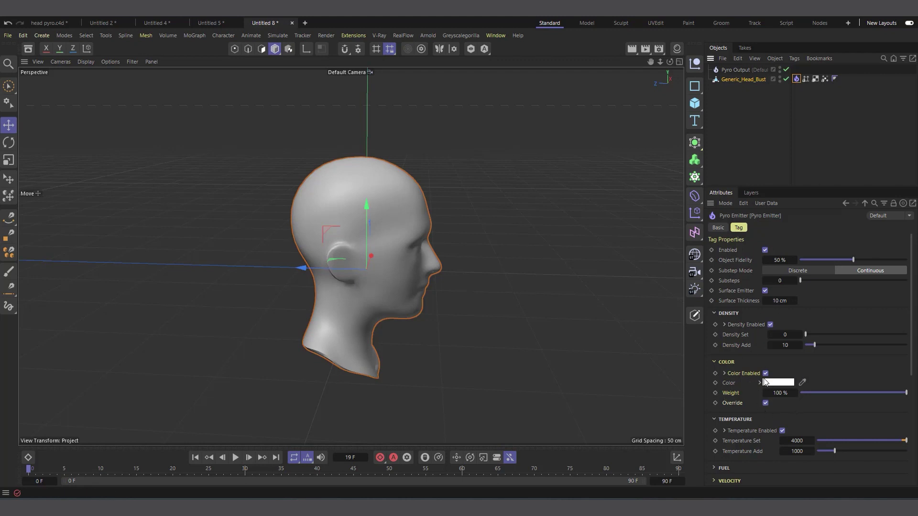
- Disable Temperature and Noise in the head's Pyro Emitter tag
scroll(755, 387, "down", 3)
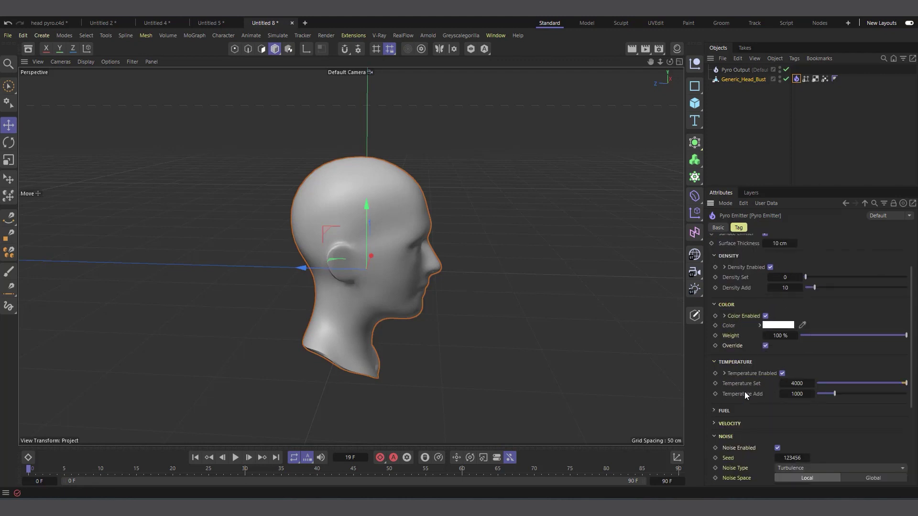
left_click(783, 373)
left_click(714, 363)
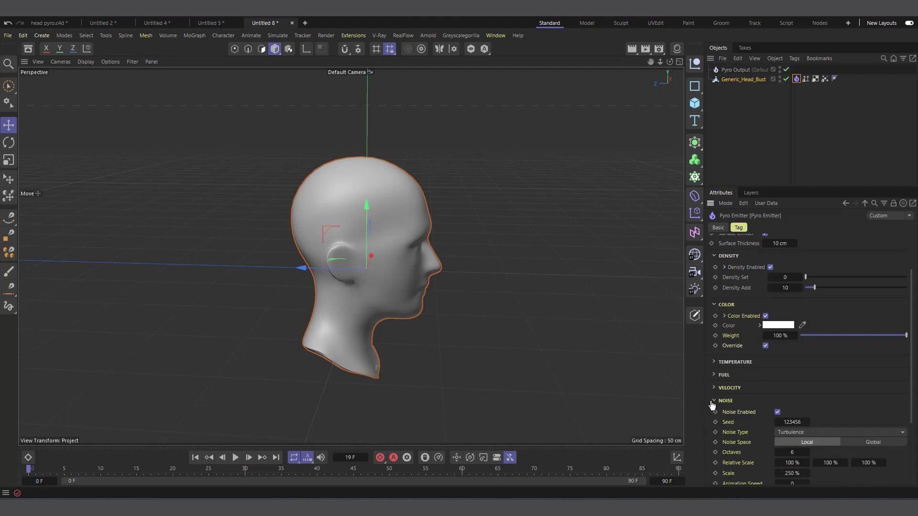
scroll(738, 427, "down", 4)
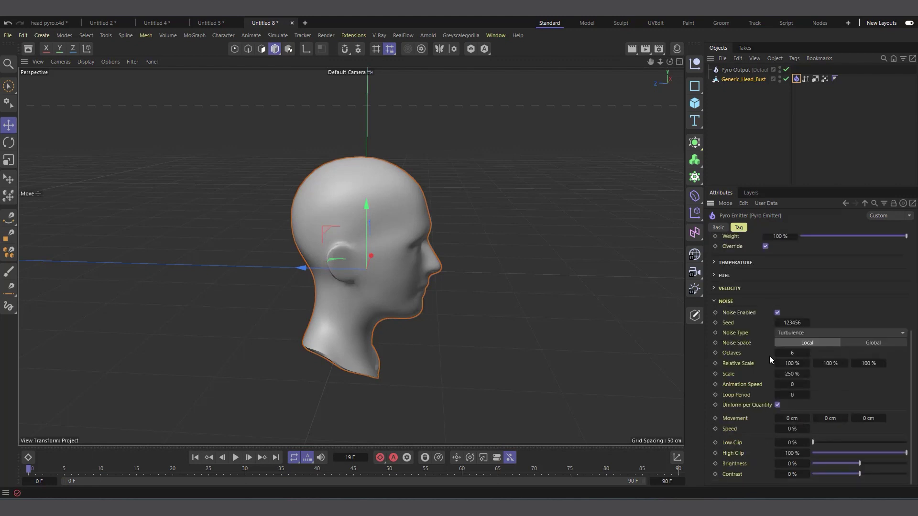
left_click(777, 313)
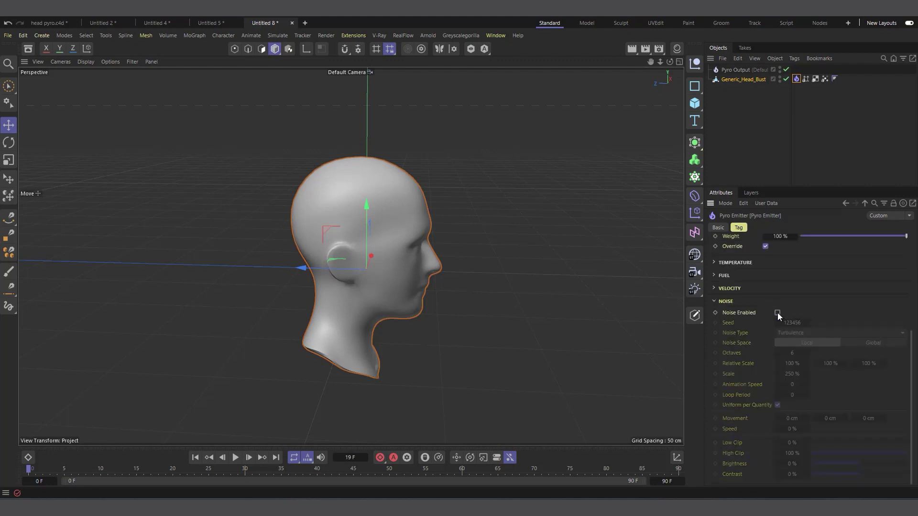
left_click(713, 301)
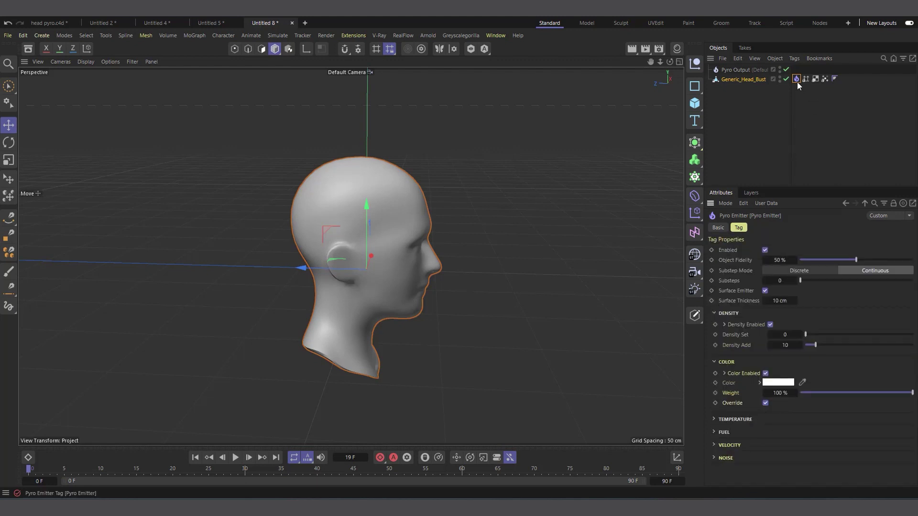
- Set the Vorticity Strength to 1 in the Pyro Output's Pyro scene settings
left_click(736, 69)
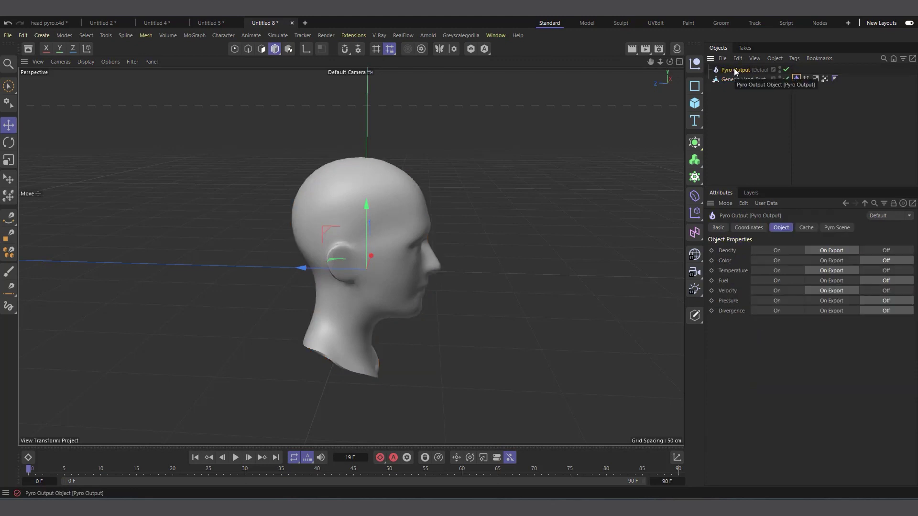
left_click(834, 228)
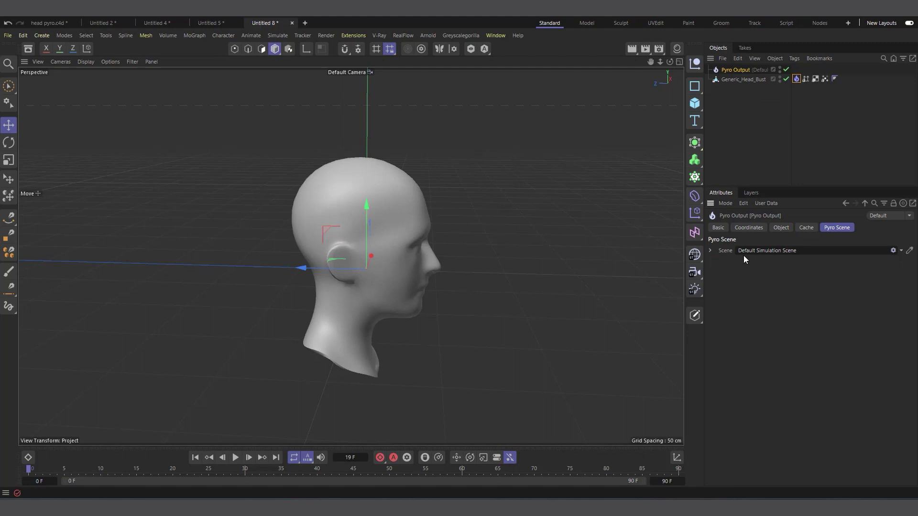
left_click(710, 251)
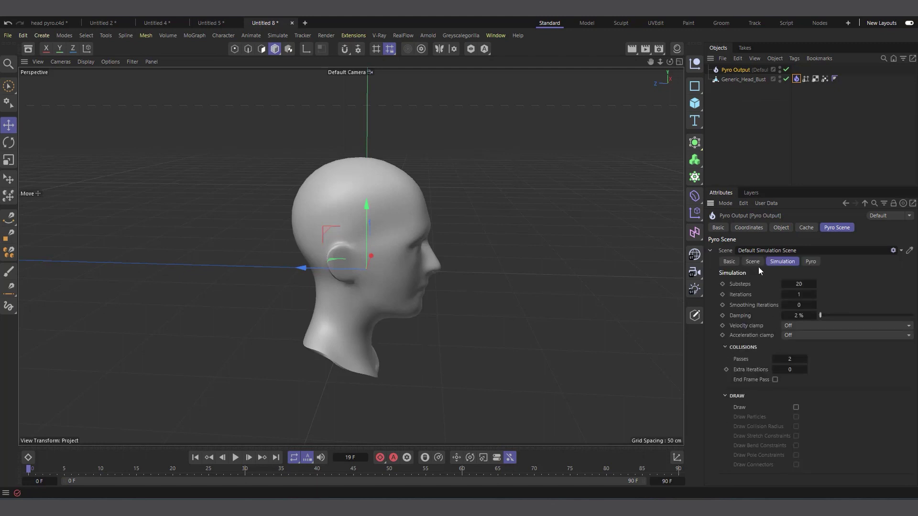
left_click(812, 262)
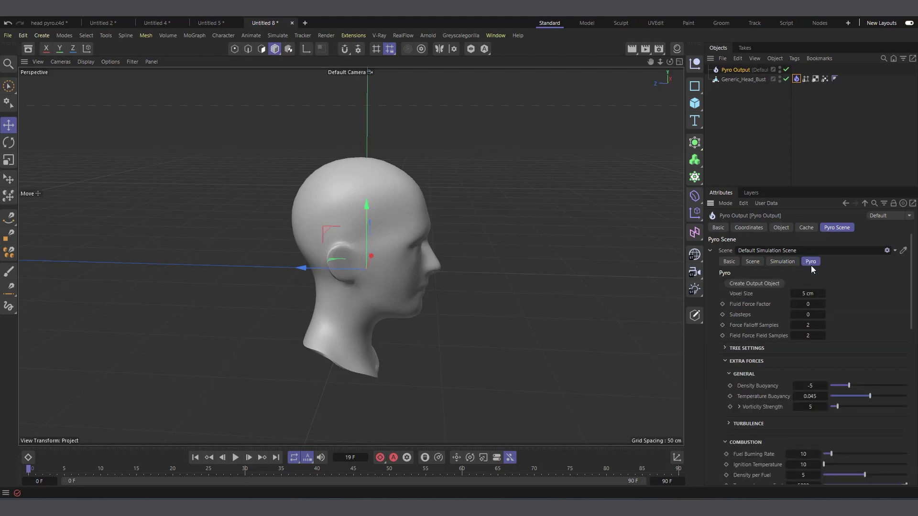
scroll(744, 348, "down", 3)
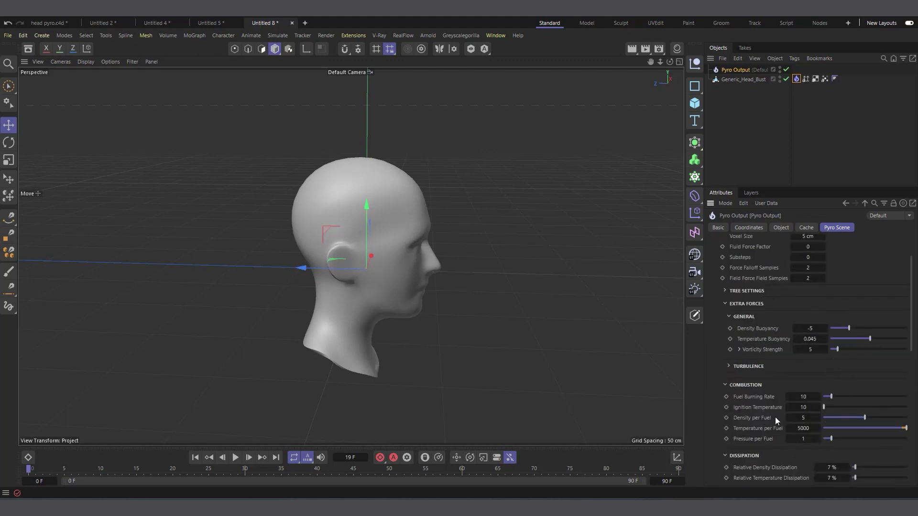
left_click(812, 350)
key("Return")
- Set the Pyro scene's Turbulence Strength to 2
left_click(730, 367)
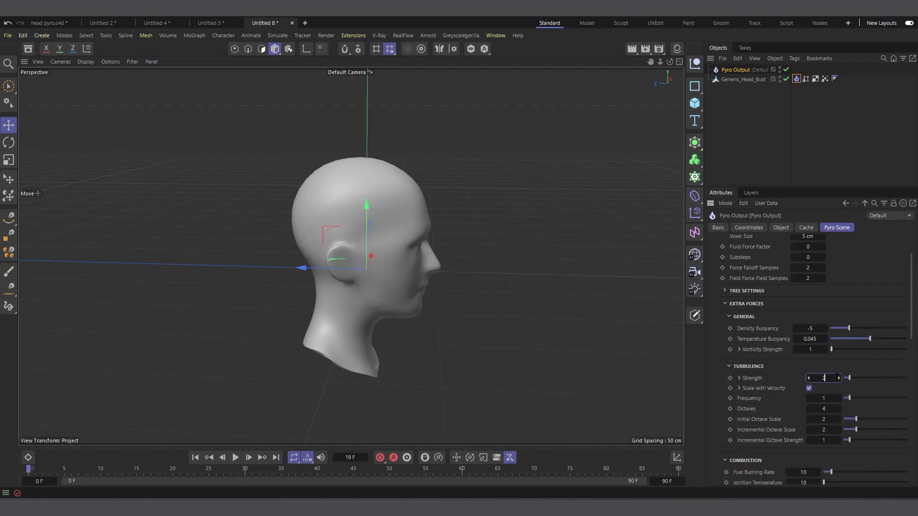
left_click(823, 378)
type("2")
key("Return")
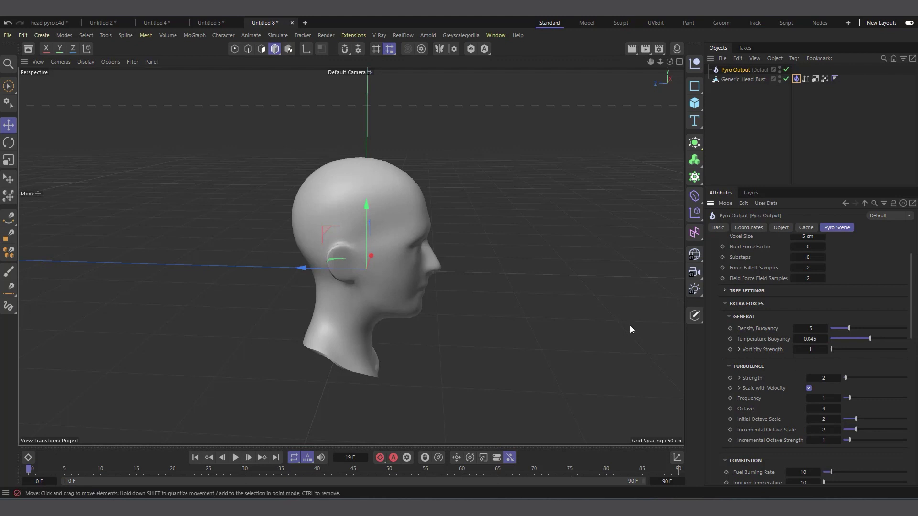
scroll(795, 282, "up", 3)
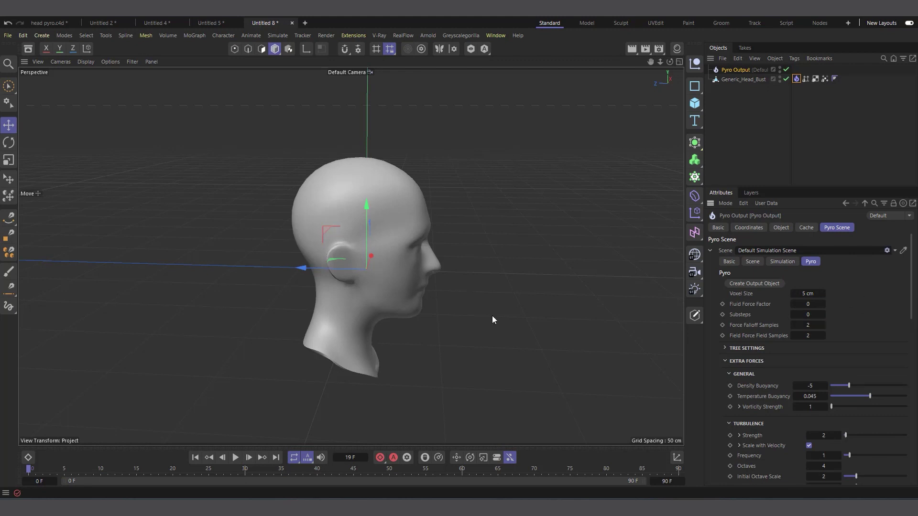
- Play the smoke simulation to check the new settings, returning to the first frame
scroll(311, 258, "up", 3)
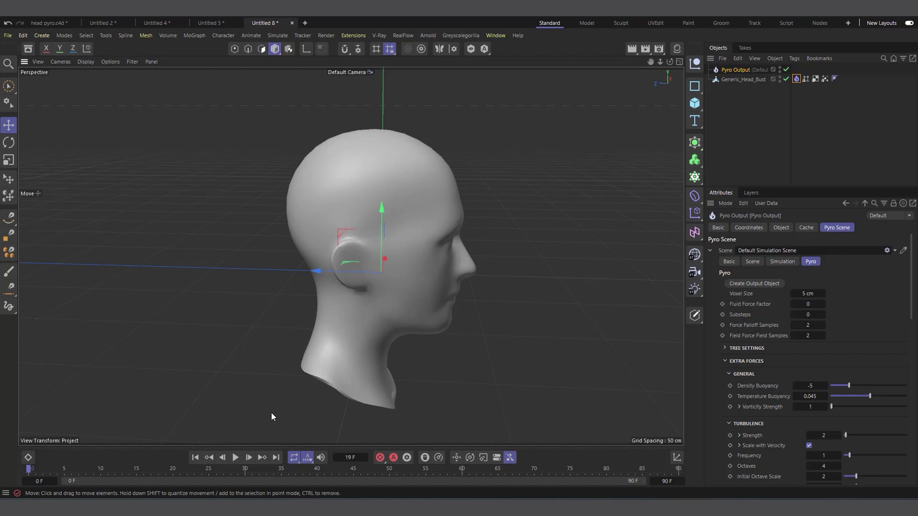
left_click(235, 458)
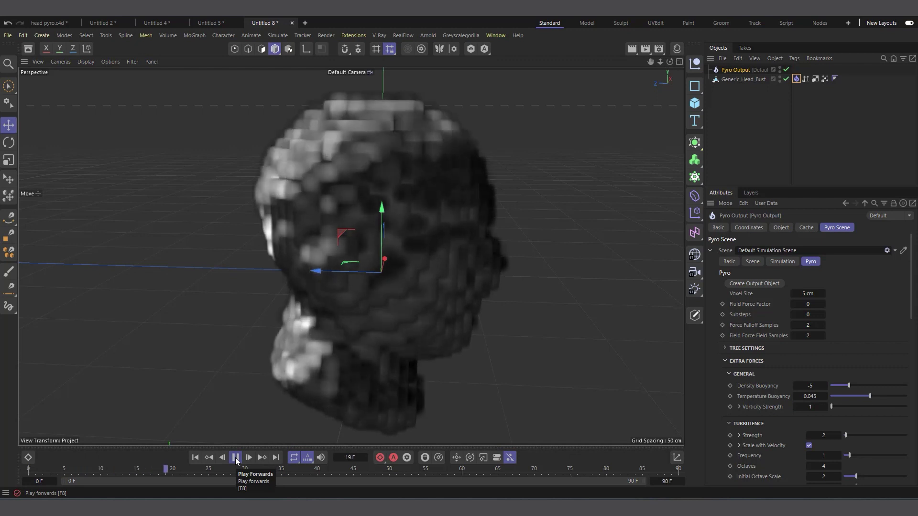
left_click(235, 459)
left_click(195, 457)
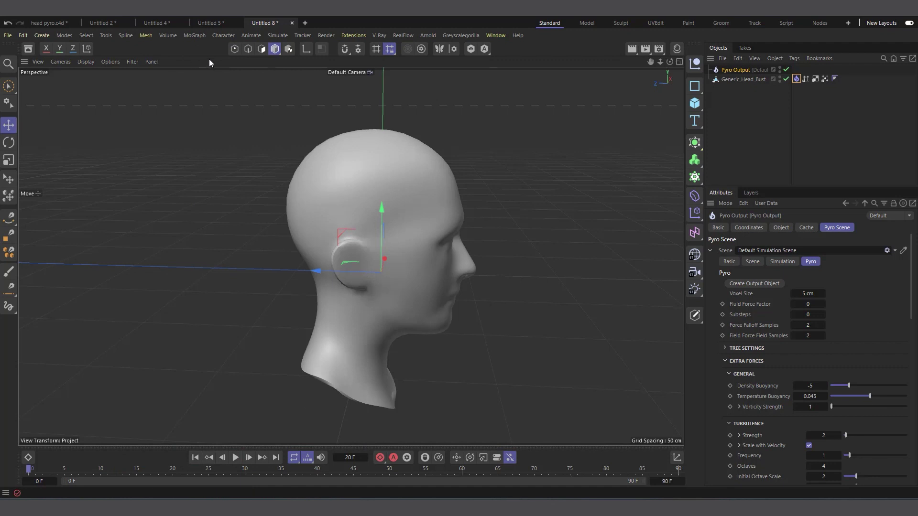
- Copy the Turbulence and Wind forces from the Untitled 5 project into Untitled 8 and enable both
left_click(214, 24)
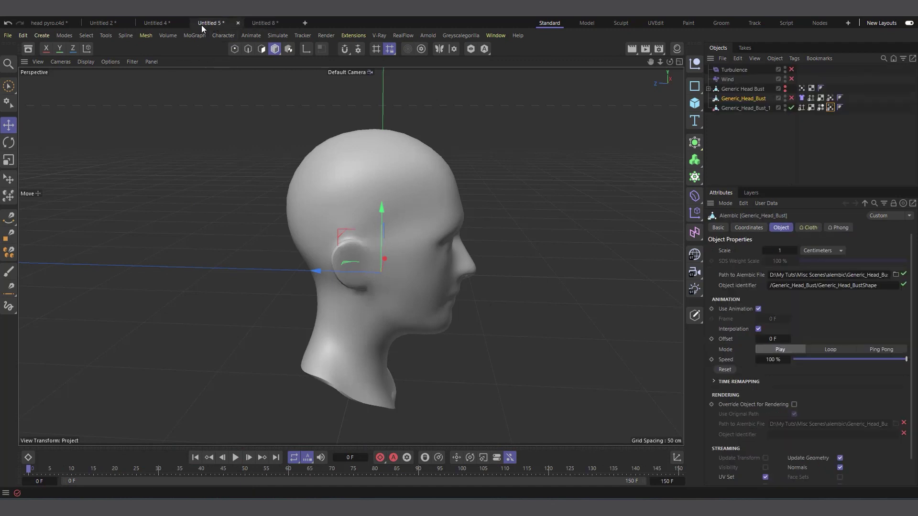
left_click(728, 80)
left_click(732, 71, "shift")
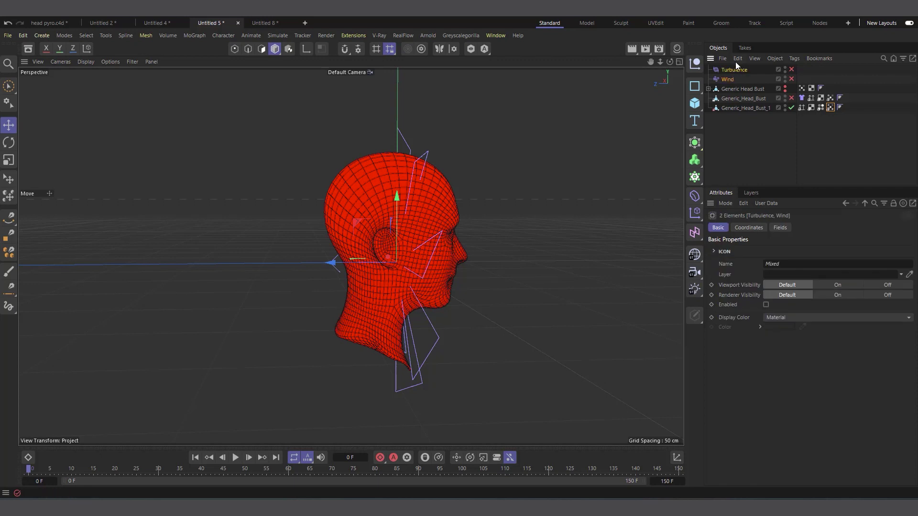
left_click(737, 58)
left_click(752, 98)
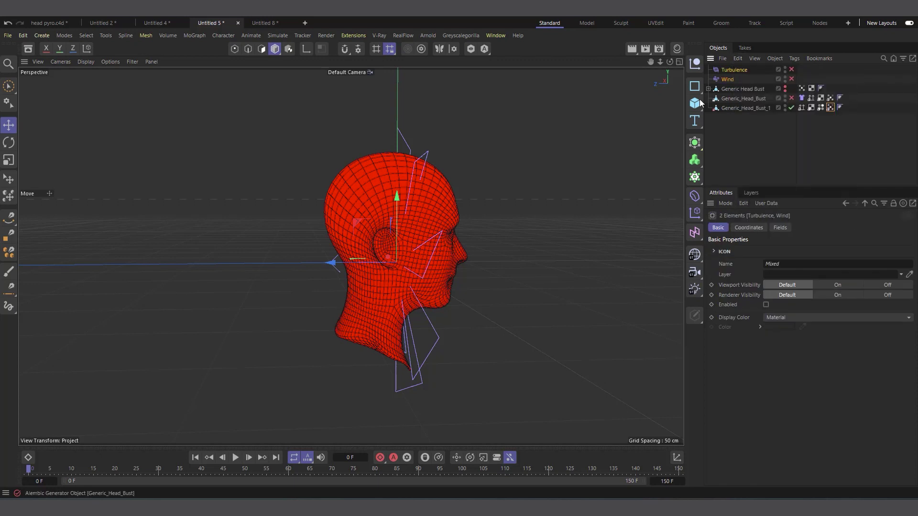
left_click(265, 23)
left_click(737, 58)
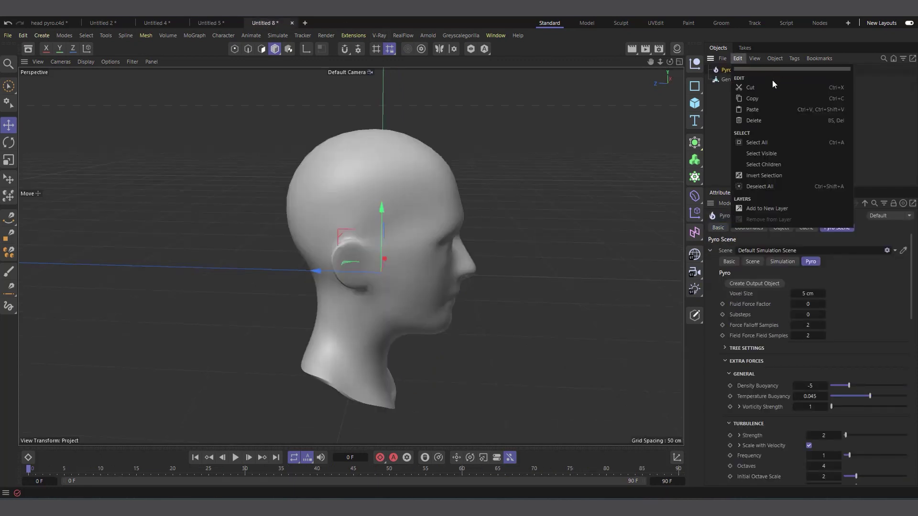
left_click(765, 108)
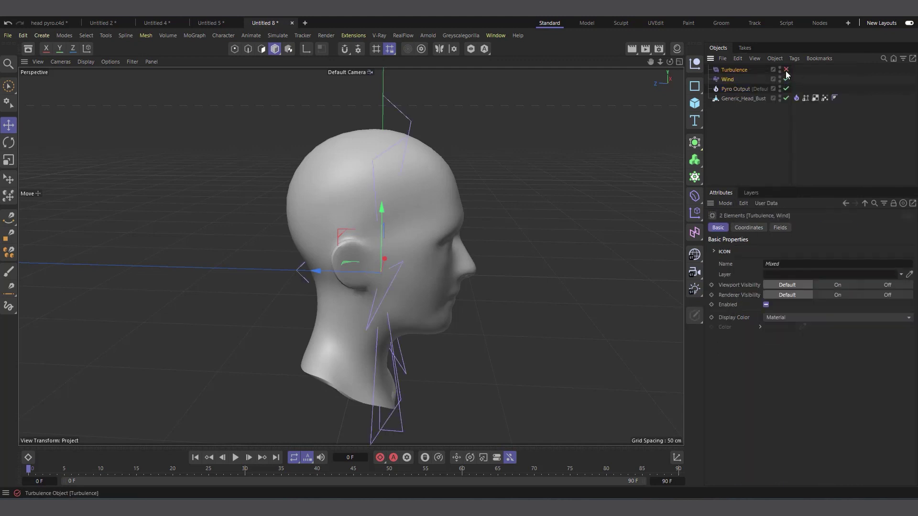
- Play the smoke simulation to check the effect of the Turbulence and Wind forces
left_click(235, 458)
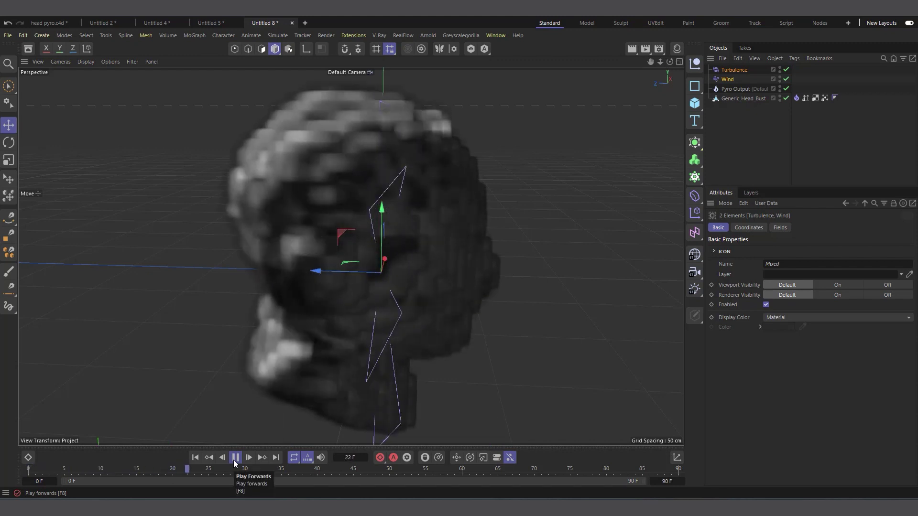
left_click(234, 460)
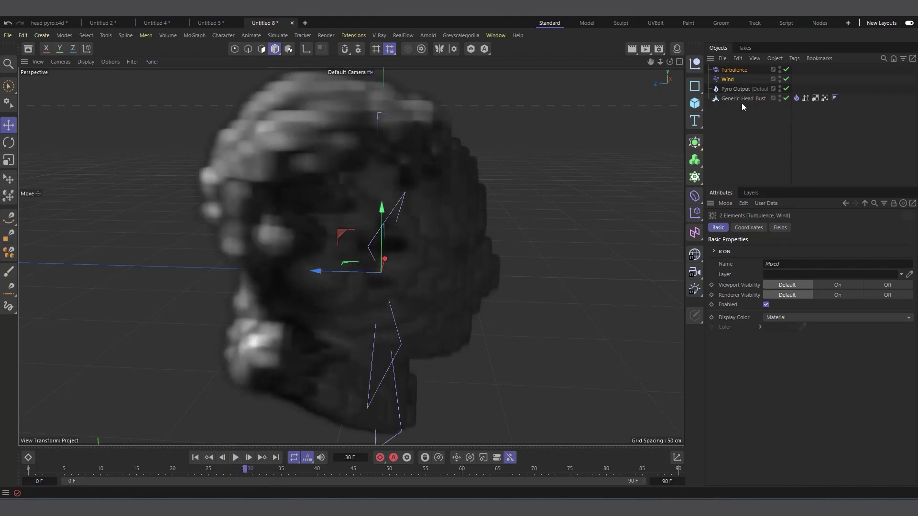
- Set the Voxel Size to 3 cm in the Pyro Output's Pyro scene settings
left_click(736, 88)
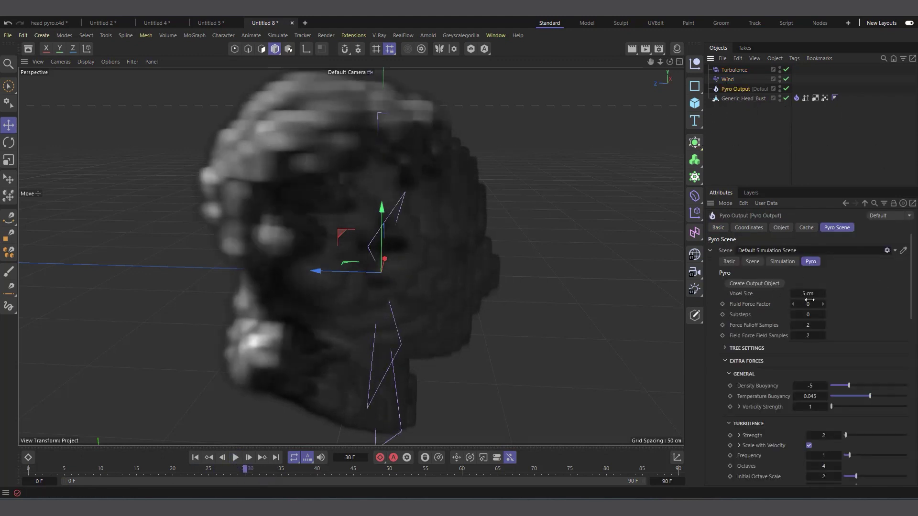
left_click_drag(352, 260, 434, 318, "alt")
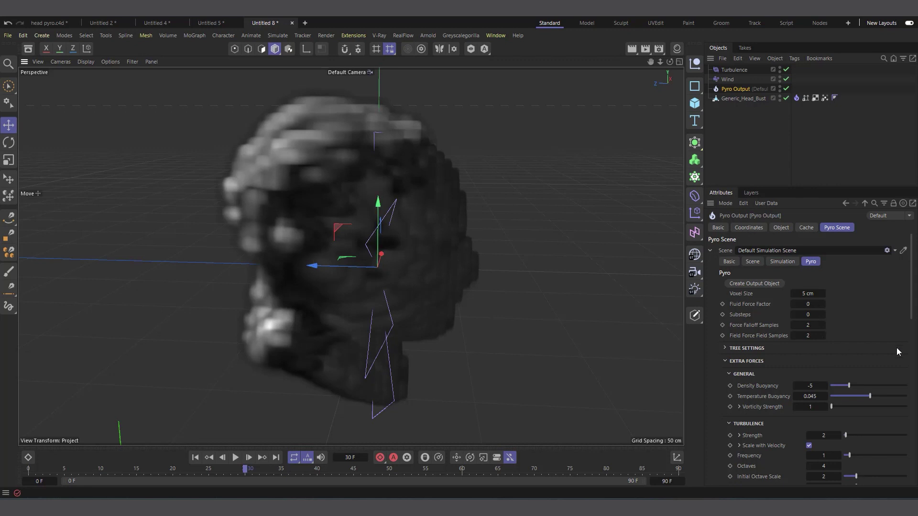
left_click(807, 294)
type("3")
key("Return")
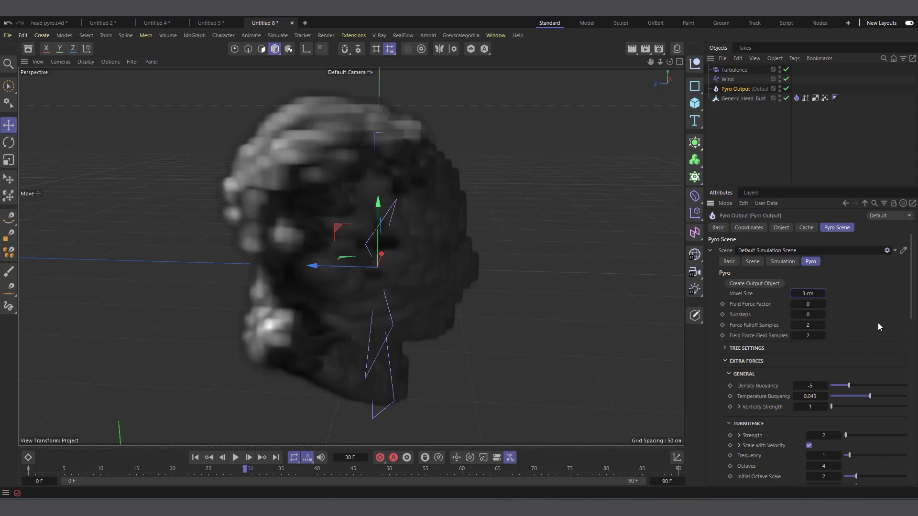
- Replay the simulation from the first frame to check the finer voxels, and return to the start
left_click(195, 457)
left_click(234, 458)
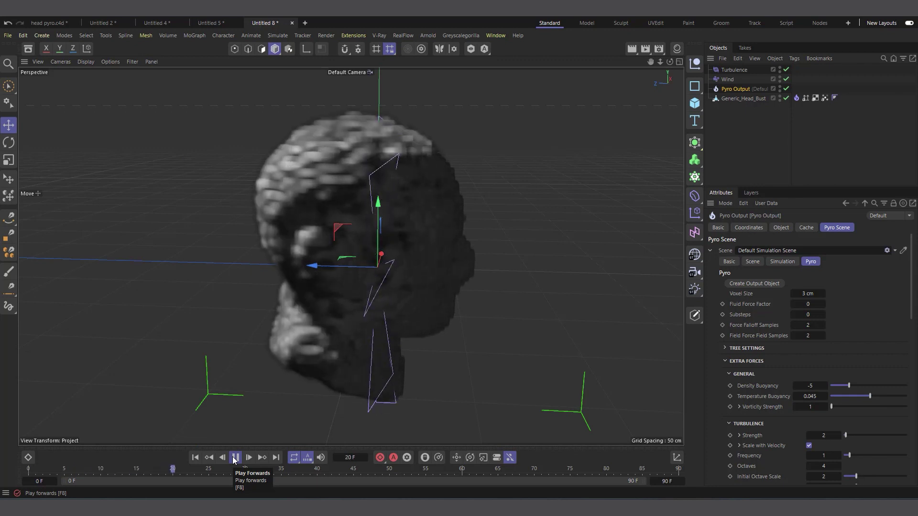
left_click(235, 458)
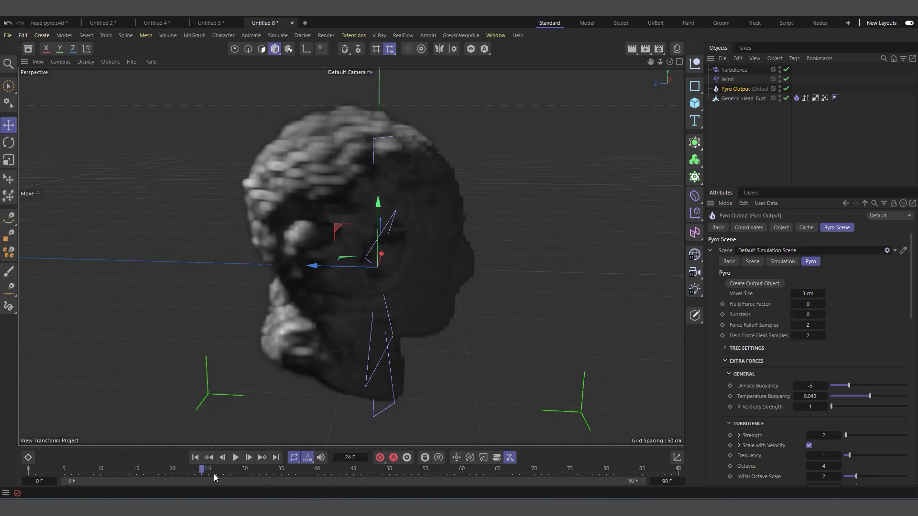
left_click(195, 458)
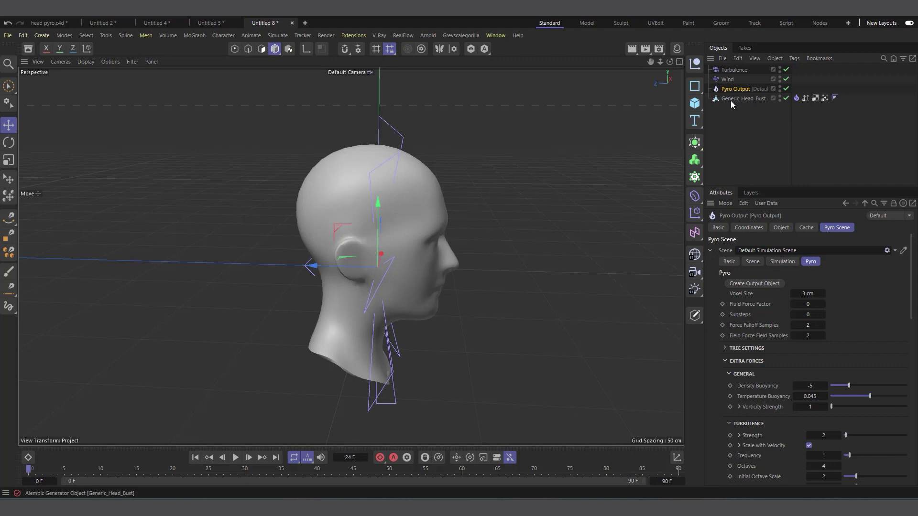
- Reveal the Density Map setting in the head's Pyro Emitter tag
left_click(796, 98)
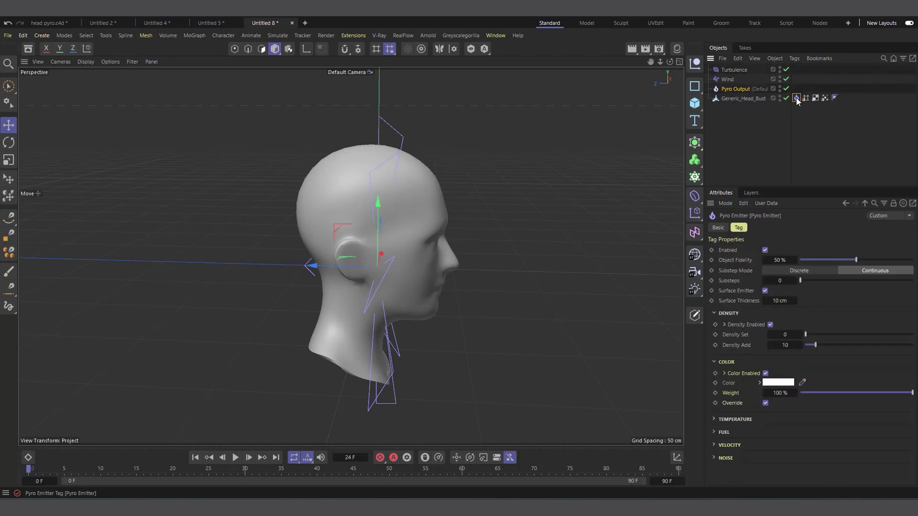
left_click(724, 324)
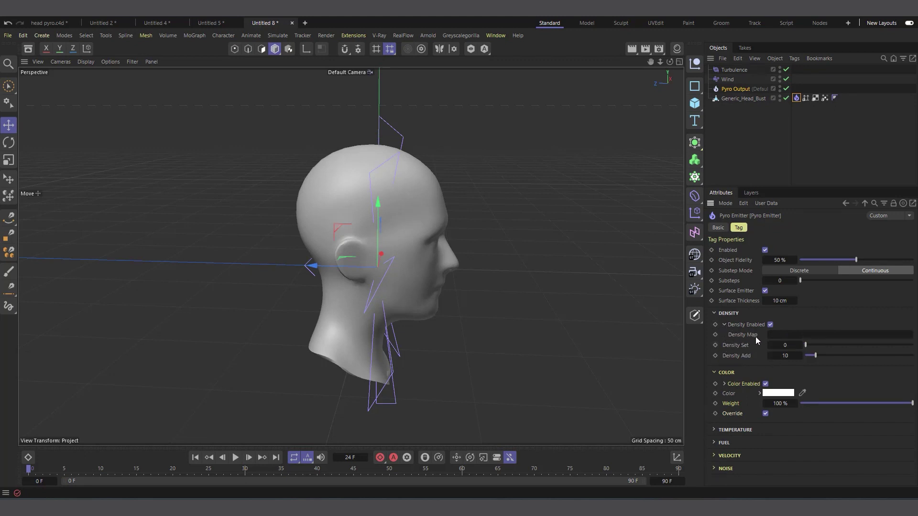
- Display the head's vertex map, disable the Pyro Output and jump along the timeline to preview the map
left_click(824, 98)
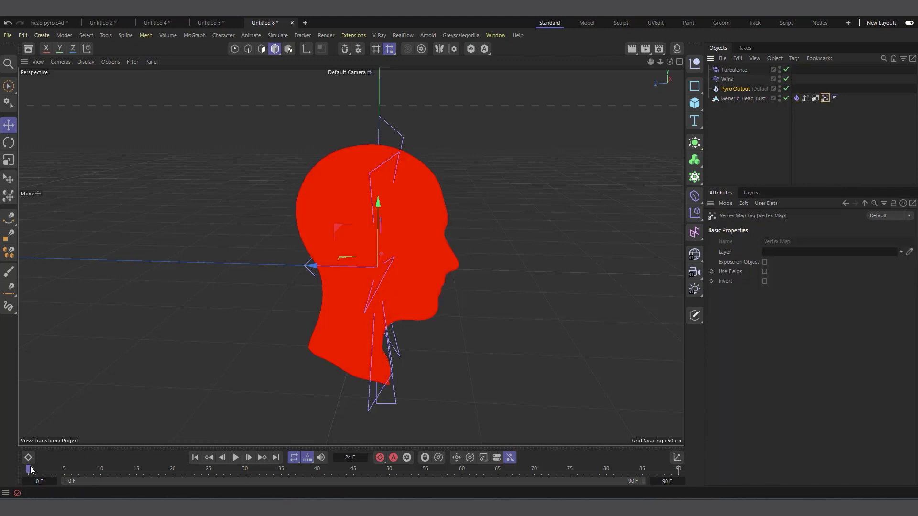
left_click(161, 469)
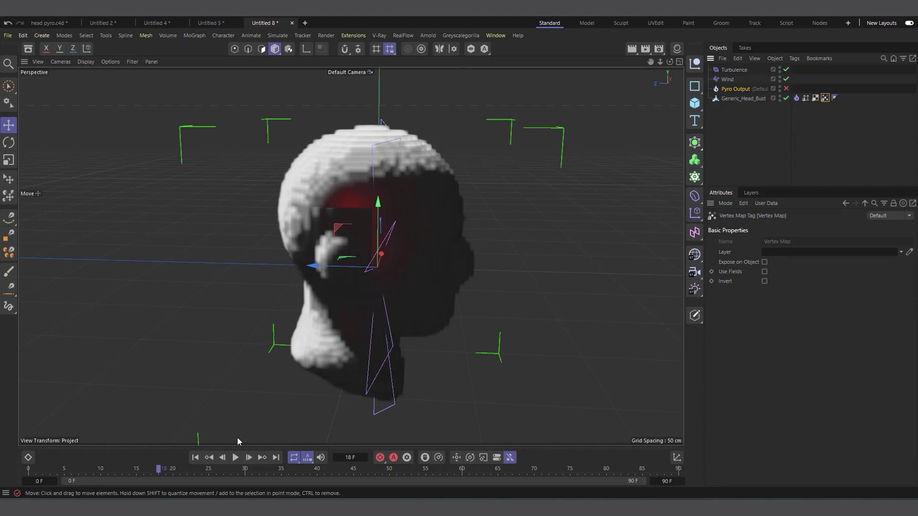
left_click(194, 458)
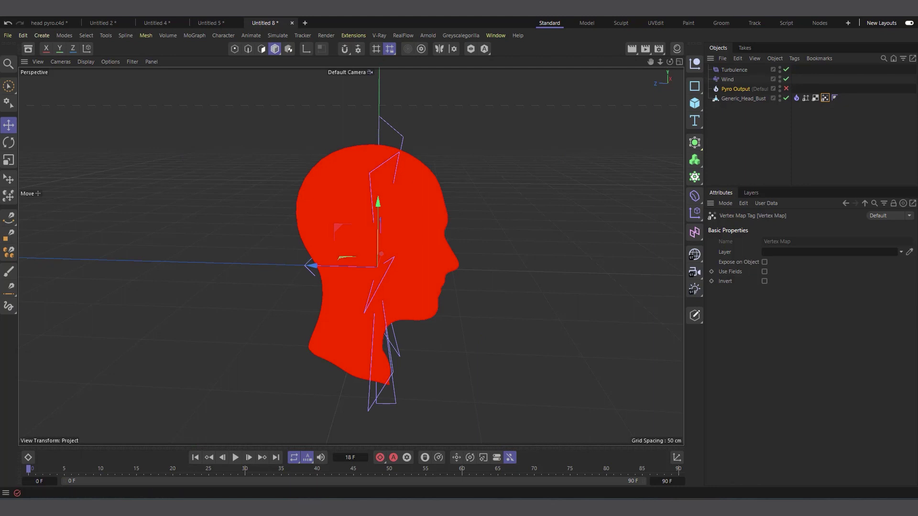
left_click(118, 467)
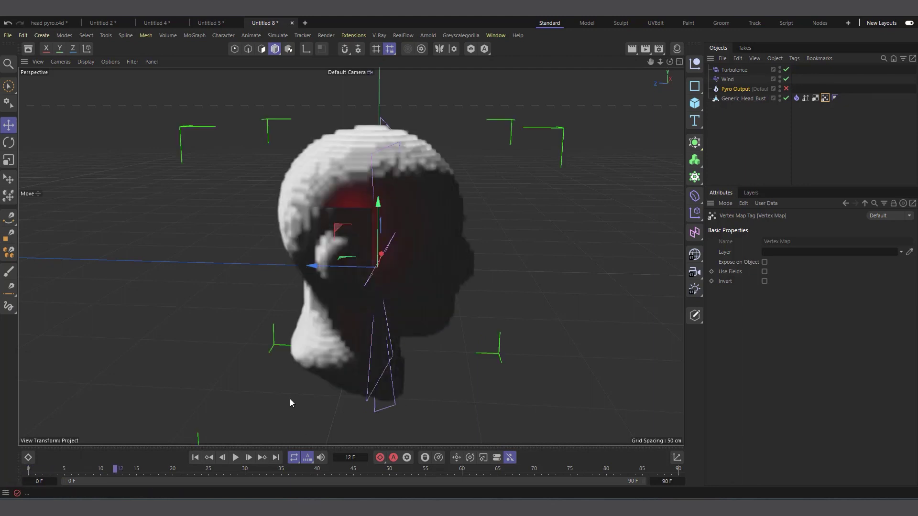
- Disable the head's Pyro Emitter tag and play the timeline from the first frame to check that no smoke is emitted
left_click(795, 99)
left_click(718, 228)
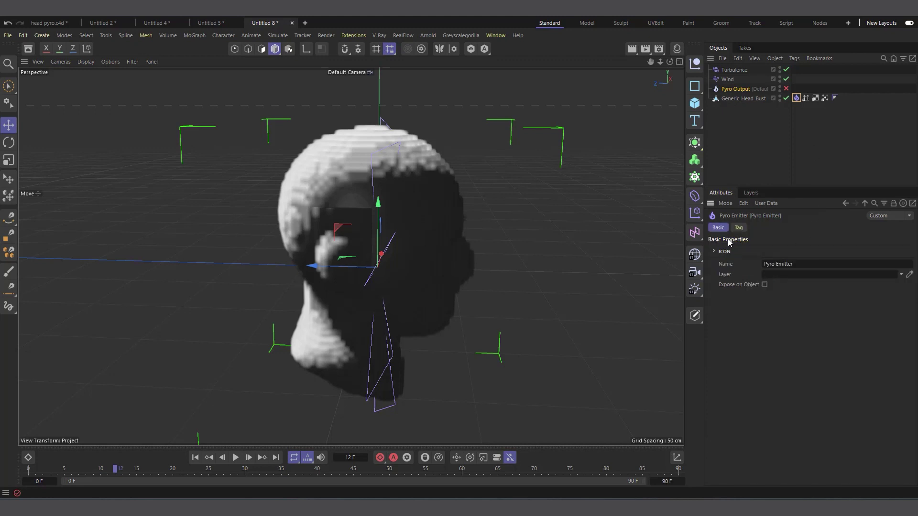
left_click(740, 228)
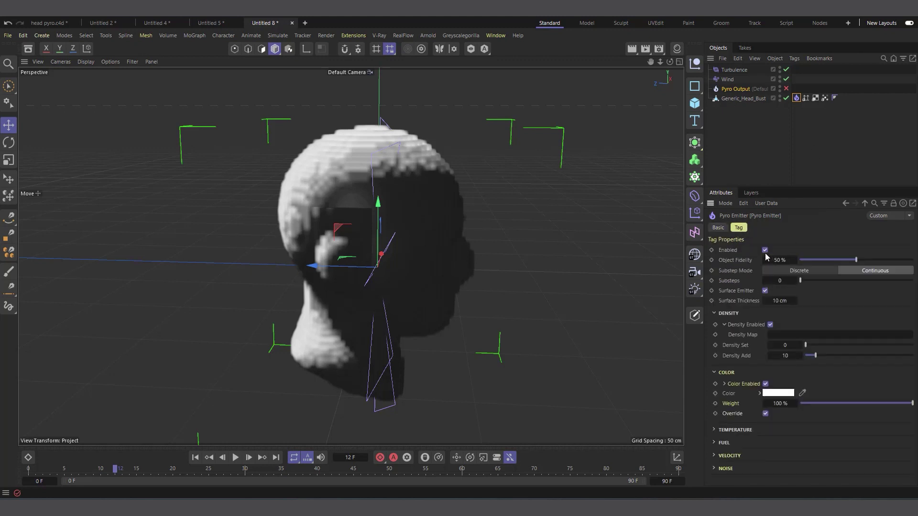
left_click(195, 457)
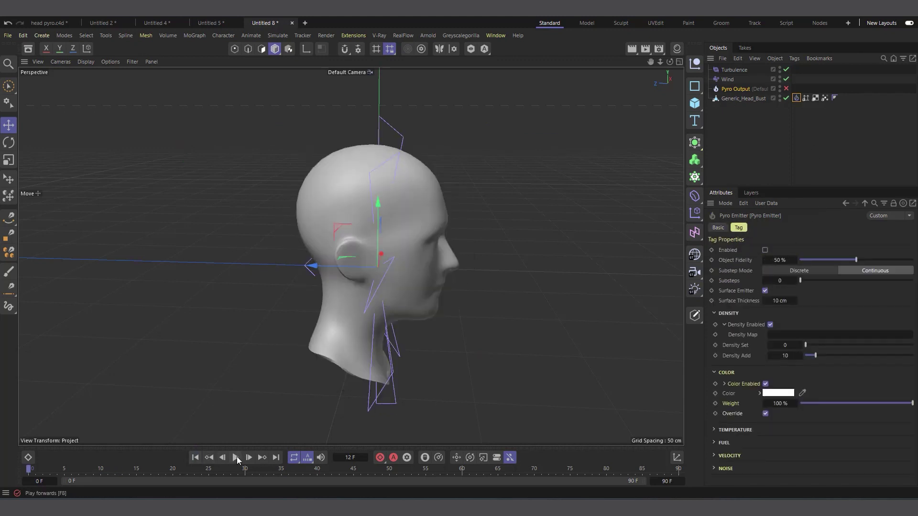
left_click(236, 458)
left_click(236, 457)
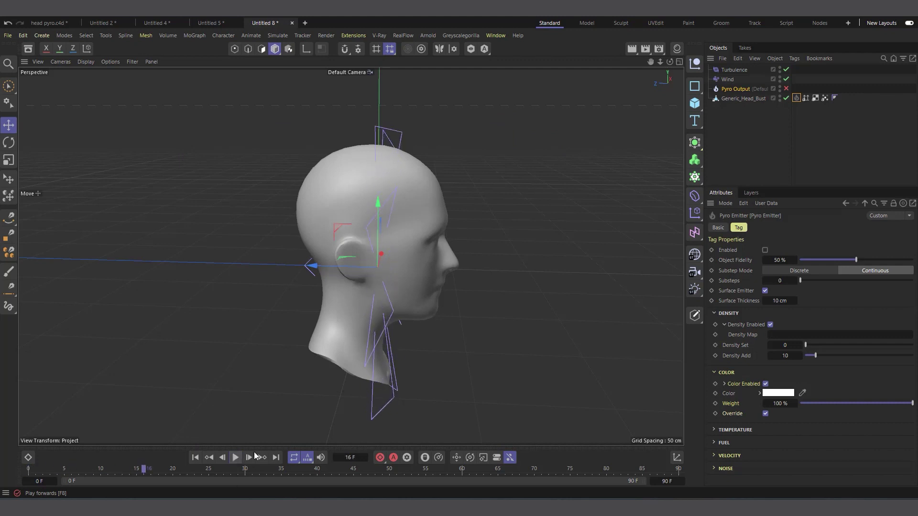
- Extend the timeline to 203 frames and scrub through the head's vertex map animation, returning to frame 0
left_click(825, 98)
mouse_move(139, 469)
left_mouse_down()
mouse_move(641, 454)
mouse_move(669, 459)
mouse_move(679, 483)
mouse_move(691, 483)
left_mouse_up()
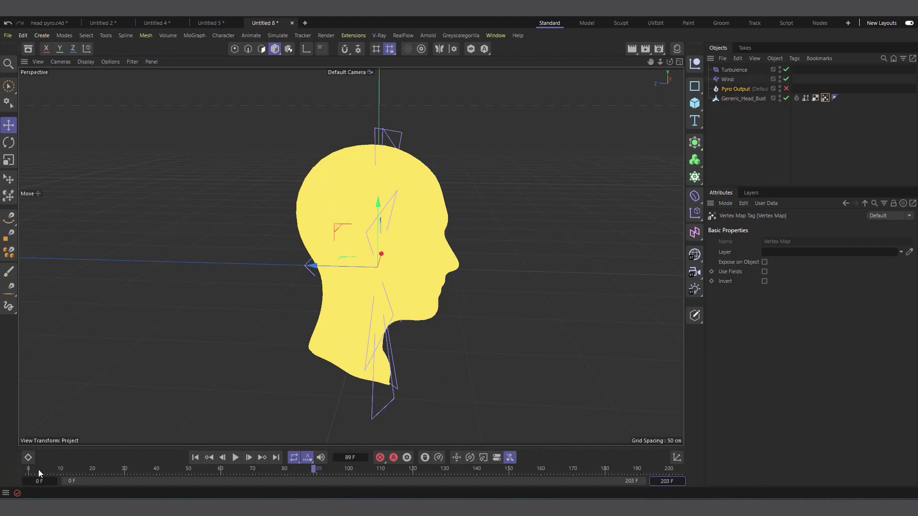
left_click_drag(39, 473, 124, 473)
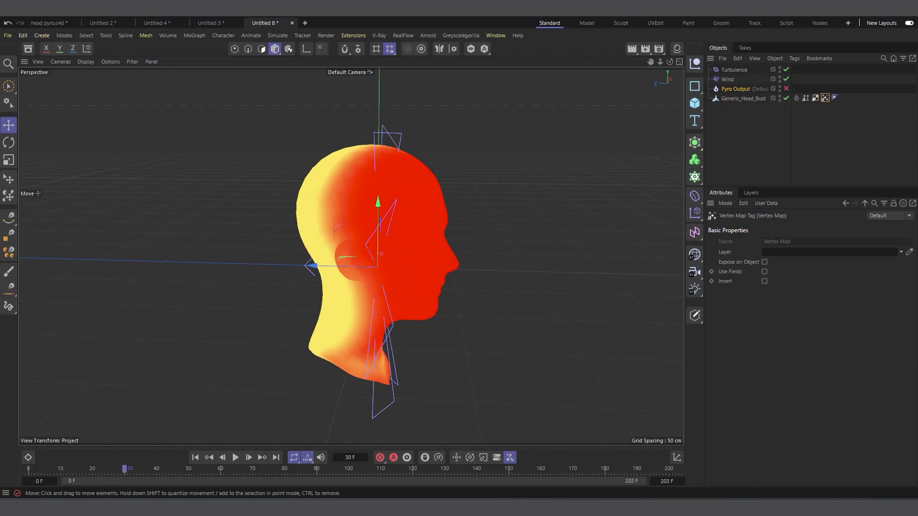
left_click_drag(125, 472, 205, 472)
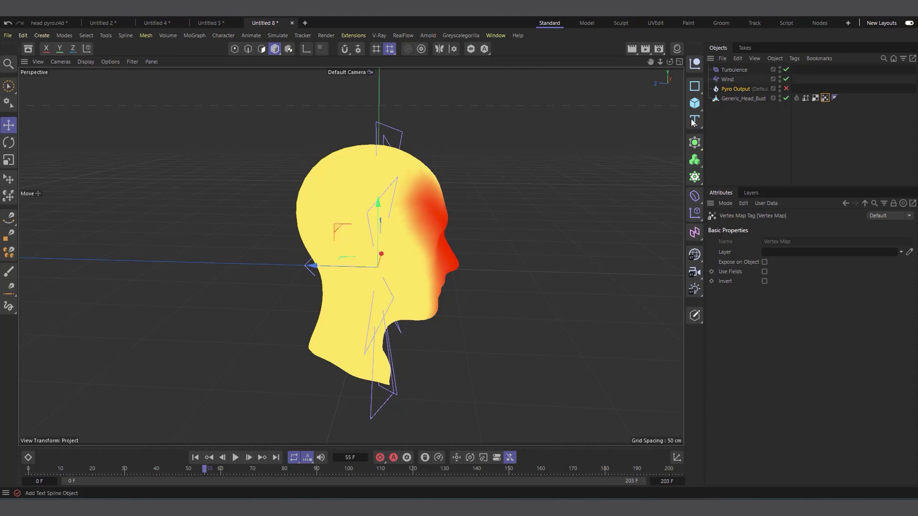
left_click_drag(193, 470, 28, 470)
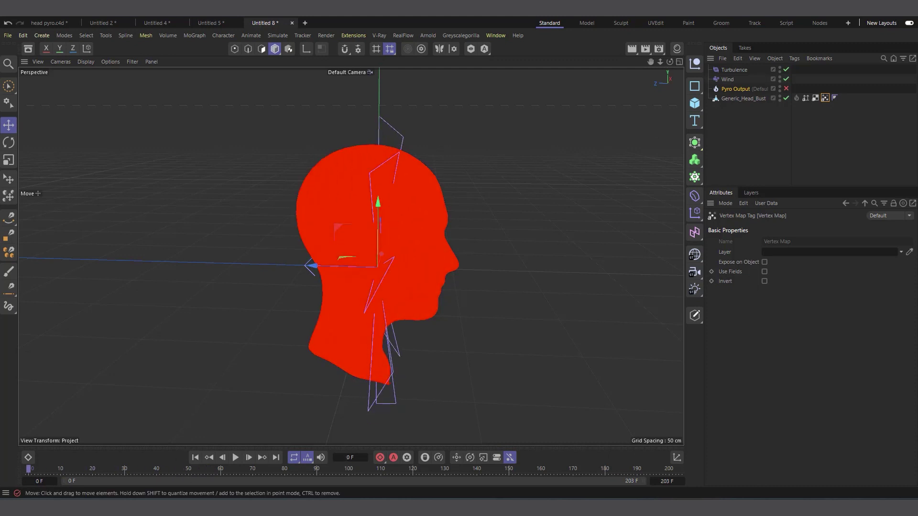
- Add a Vertex Map tag that uses fields to Generic_Head_Bust and name it Vertex Map 2
left_click(741, 99)
right_click(747, 98)
mouse_move(782, 150)
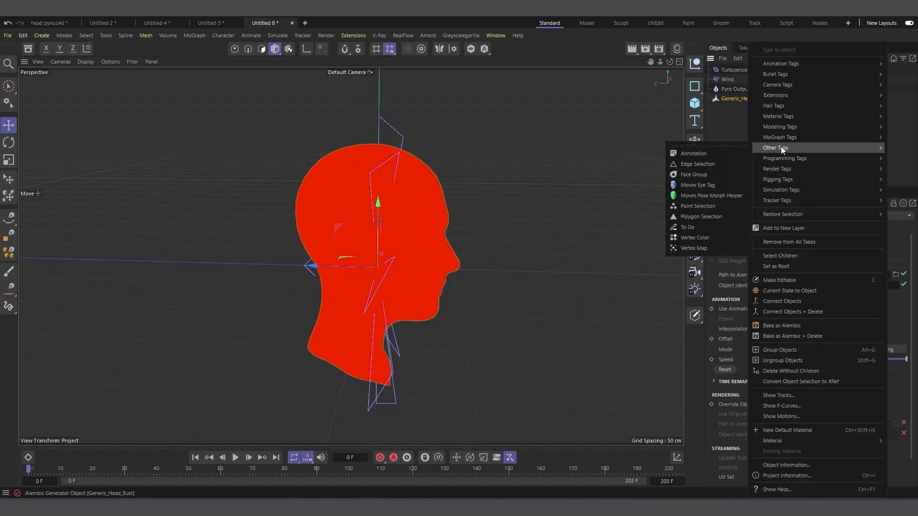
left_click(696, 248)
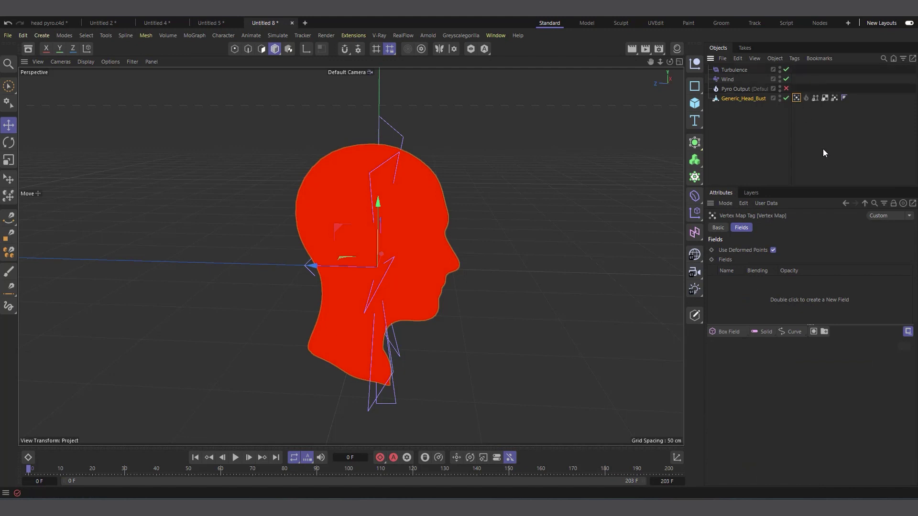
left_click(720, 229)
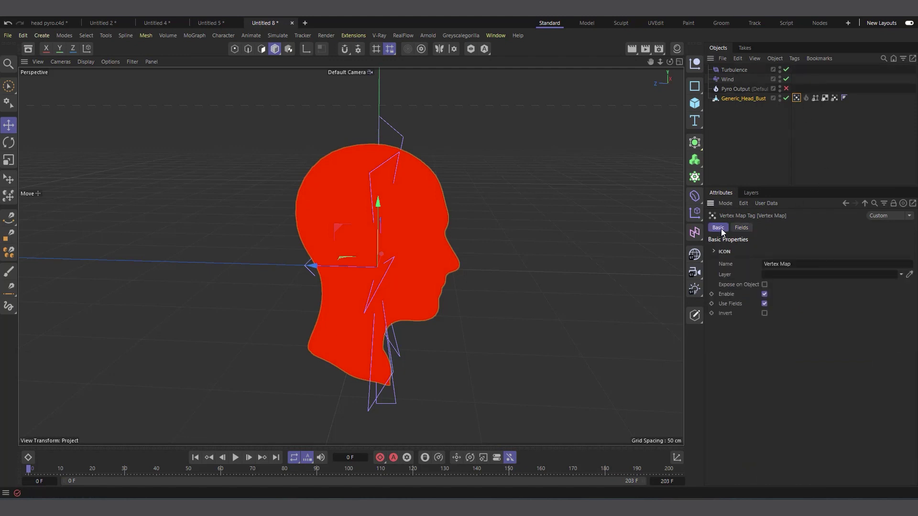
left_click(817, 263)
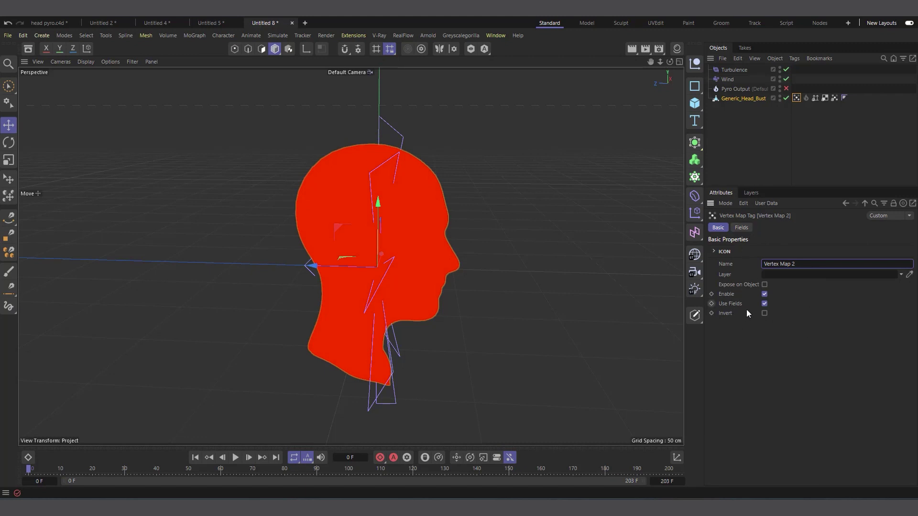
- Add the original Vertex Map as a field layer in Vertex Map 2 and run the timeline to check it
left_click(741, 228)
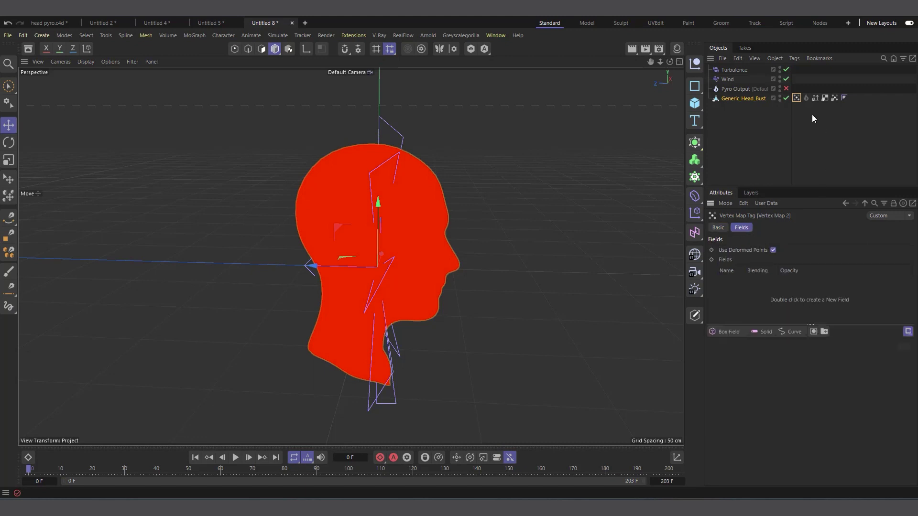
left_click_drag(833, 98, 756, 310)
left_click(757, 285)
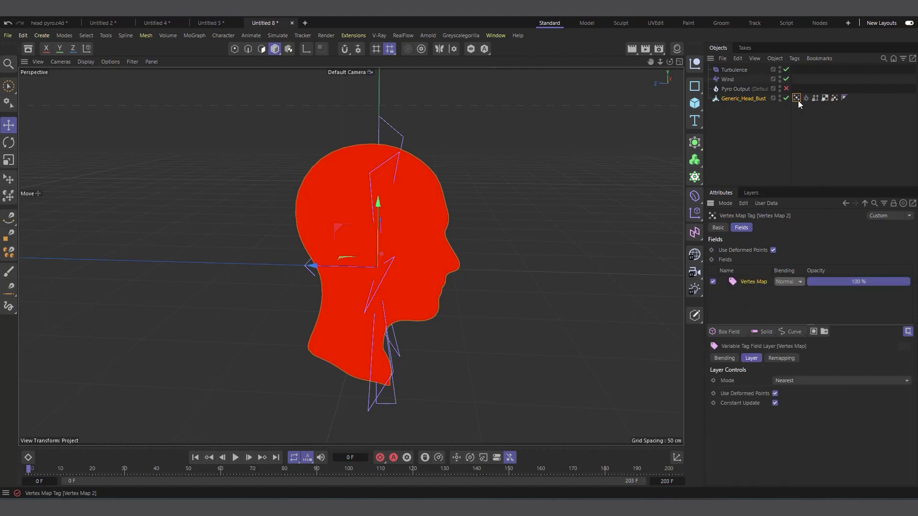
key("F8")
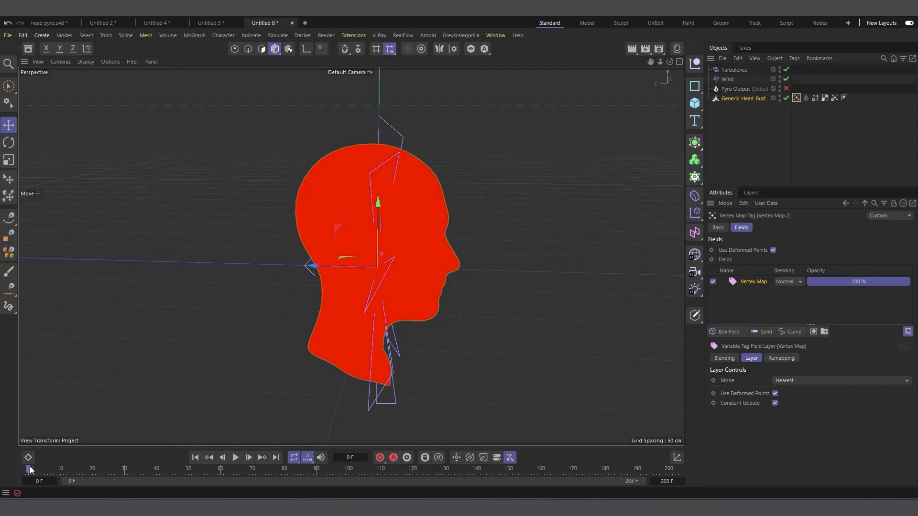
key("F8")
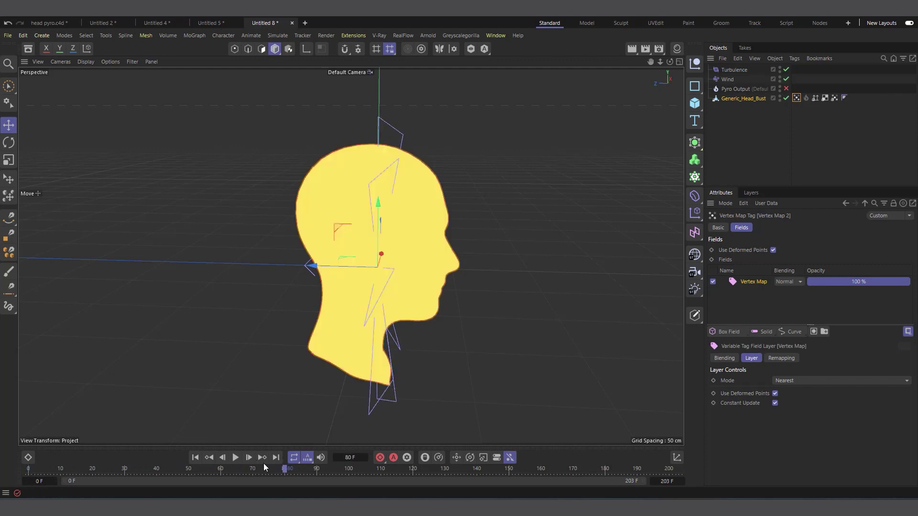
- At frame 43, add a Curve layer to Vertex Map 2's fields and shape it as a bell peaking midway with both ends at zero
left_click_drag(239, 468, 92, 473)
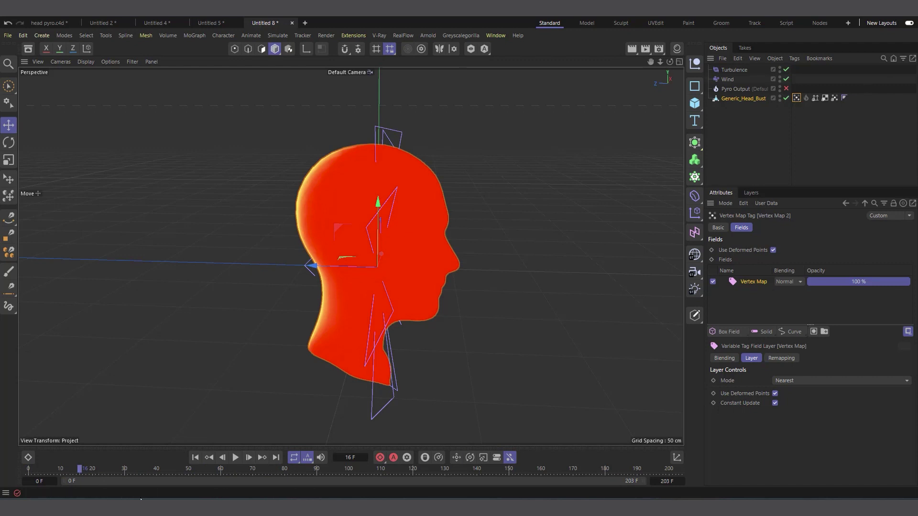
left_click_drag(151, 469, 166, 470)
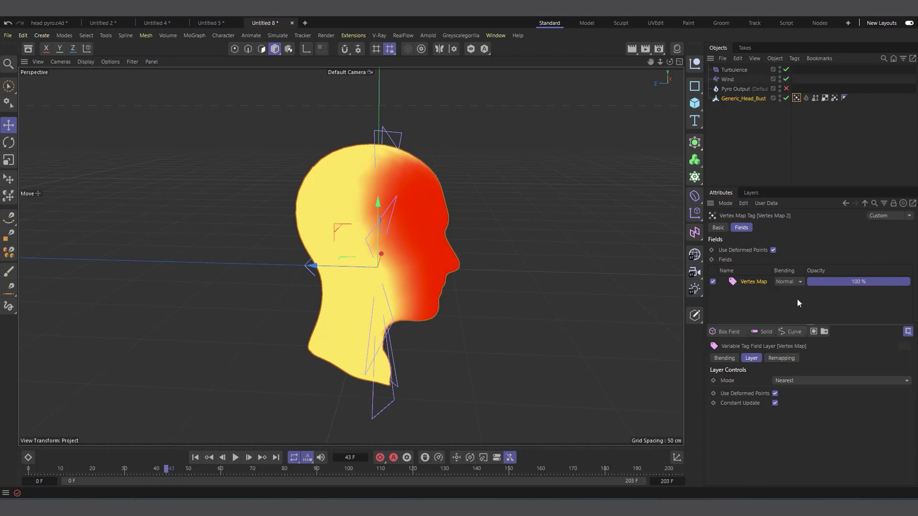
left_click(787, 331)
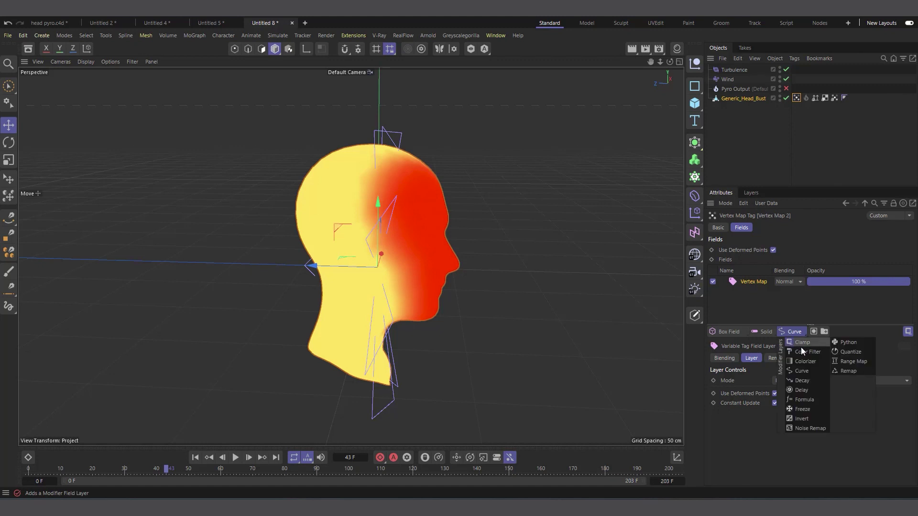
left_click(802, 370)
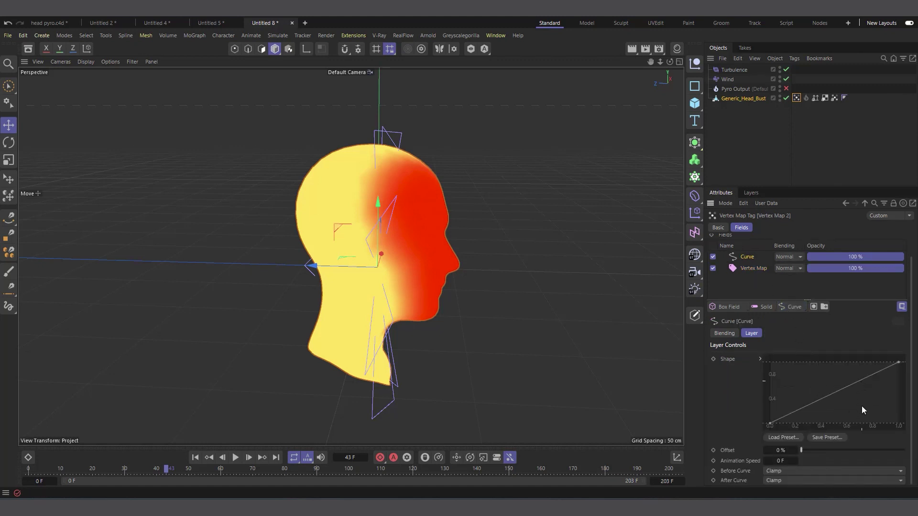
left_click(833, 392, "ctrl")
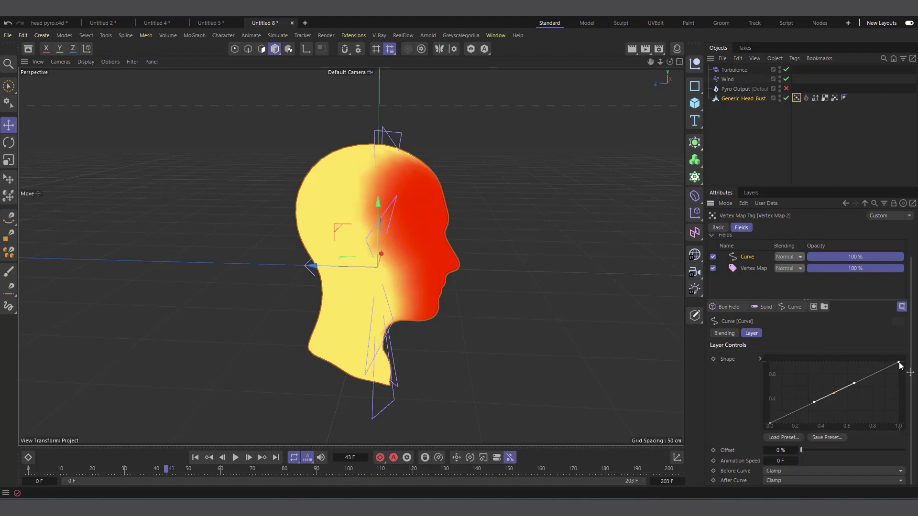
left_click_drag(899, 362, 894, 425)
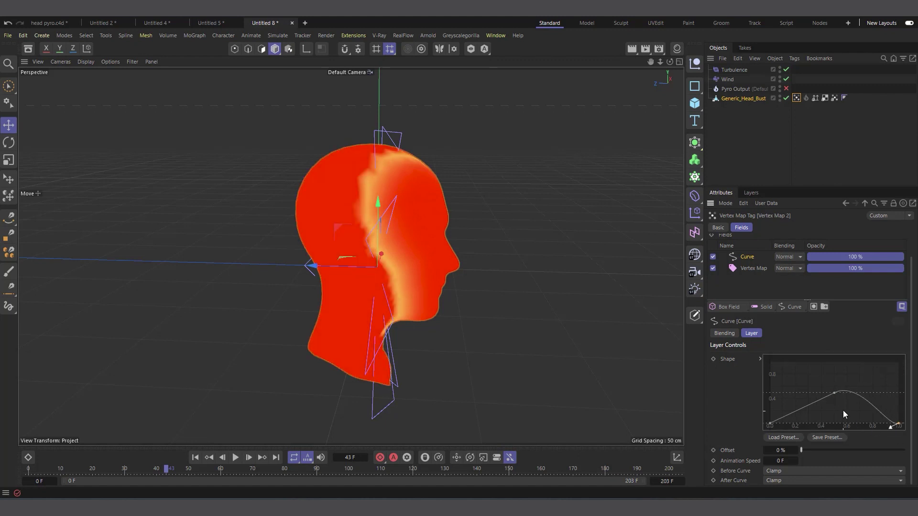
left_click_drag(834, 392, 810, 363)
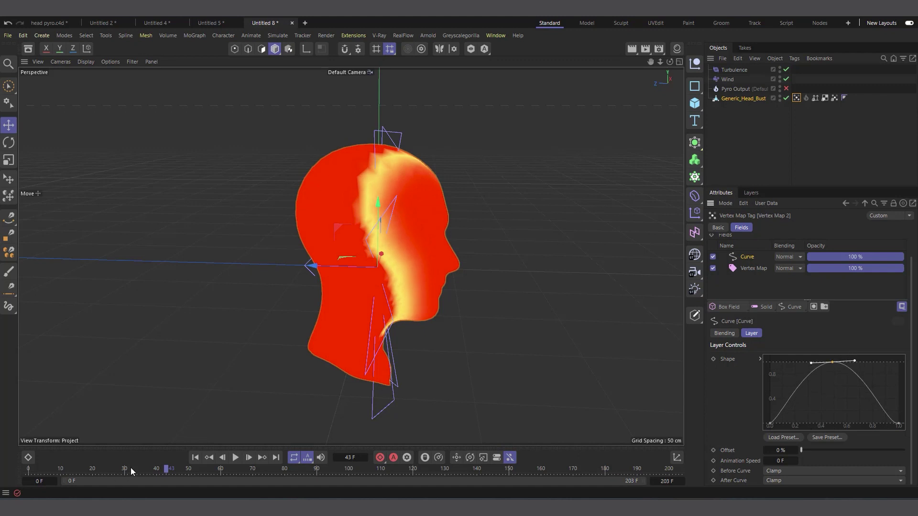
- Play the timeline from the first frame to check the moving band of Vertex Map 2, and return to frame 0
left_click(195, 457)
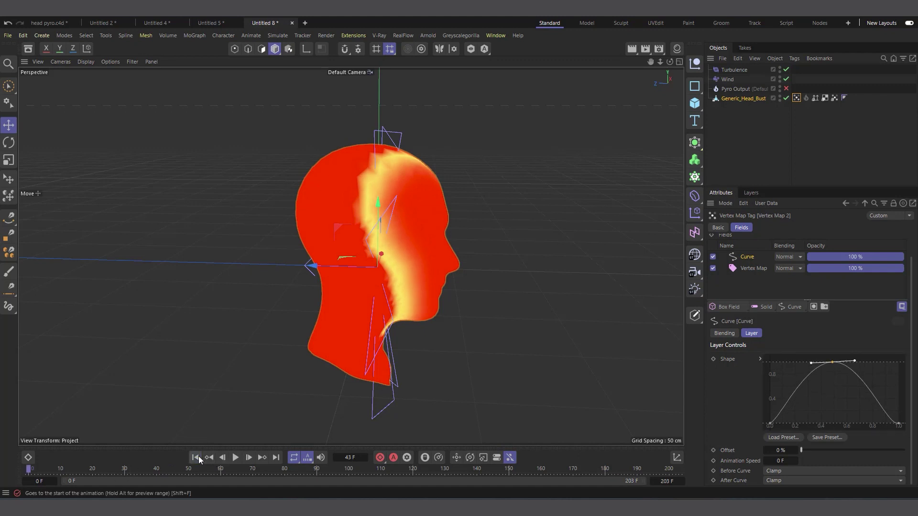
left_click(235, 457)
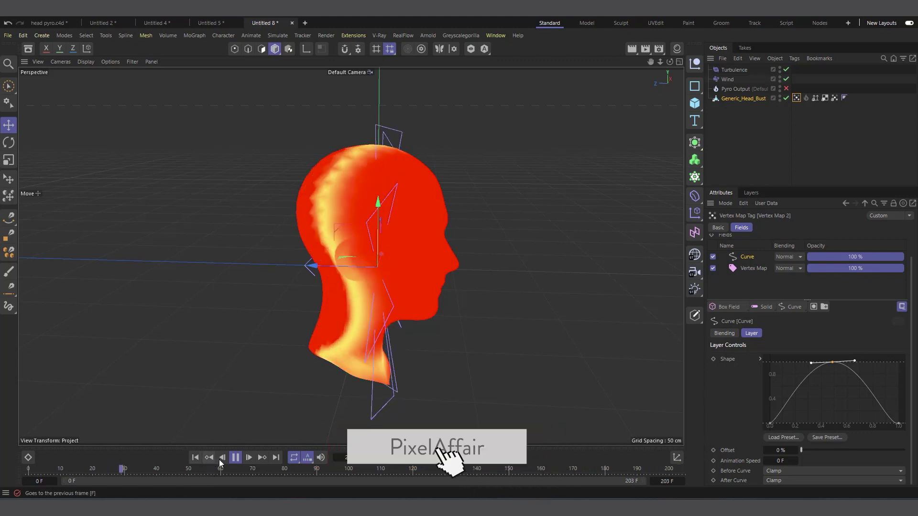
left_click(235, 457)
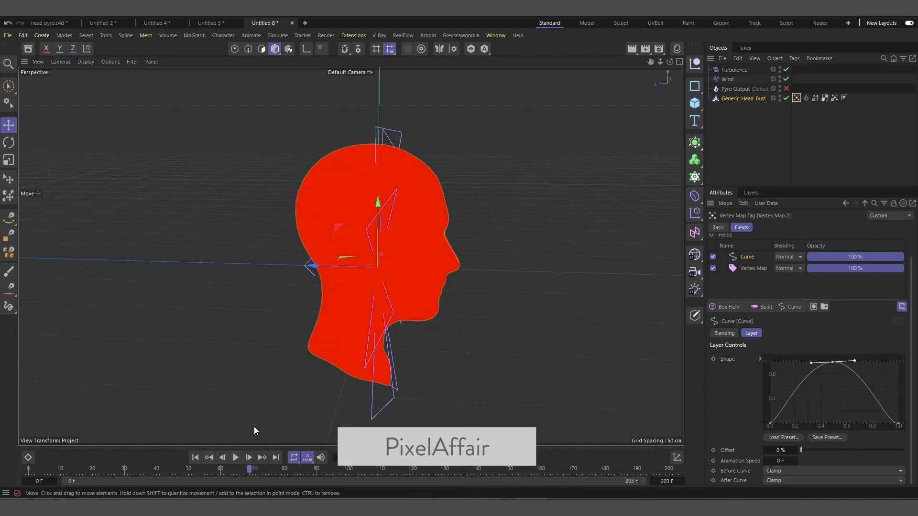
left_click_drag(97, 471, 30, 473)
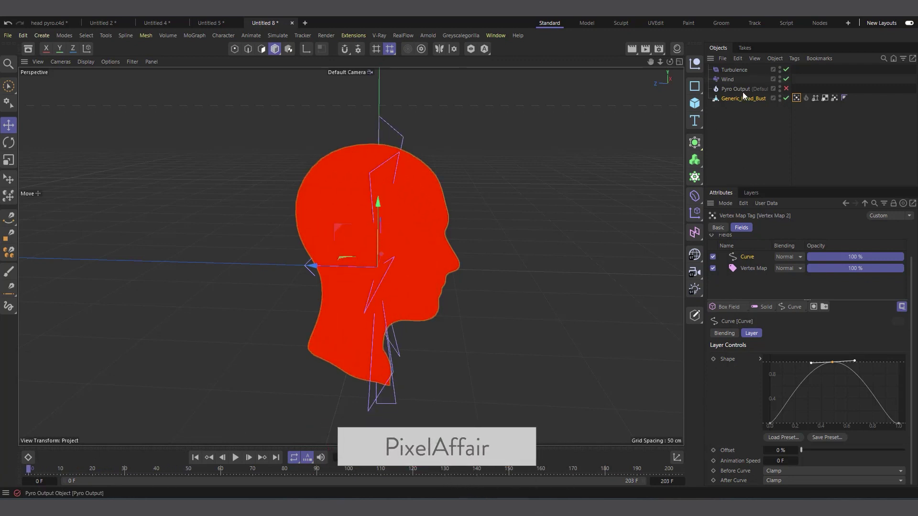
- Enable the Pyro Output object and the head's Pyro Emitter tag, test the first frame of smoke, and rewind to the start
left_click(785, 88)
left_click(806, 97)
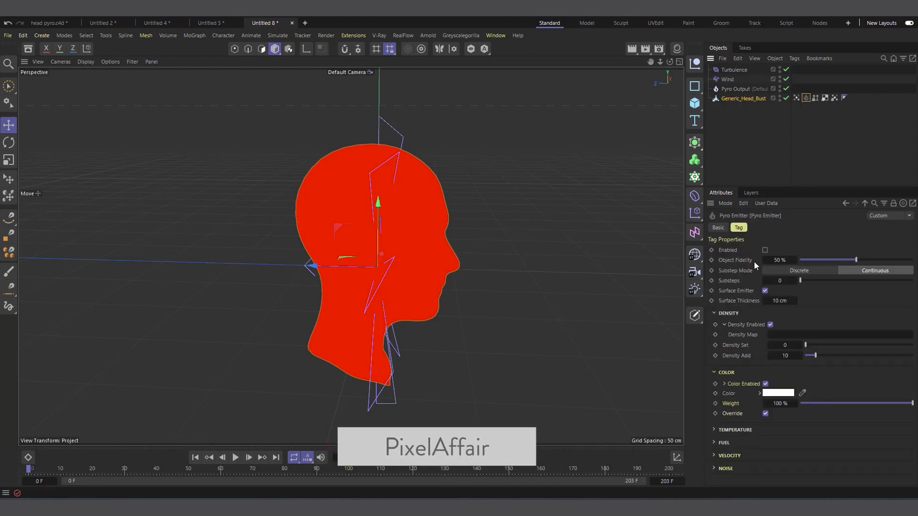
left_click(765, 250)
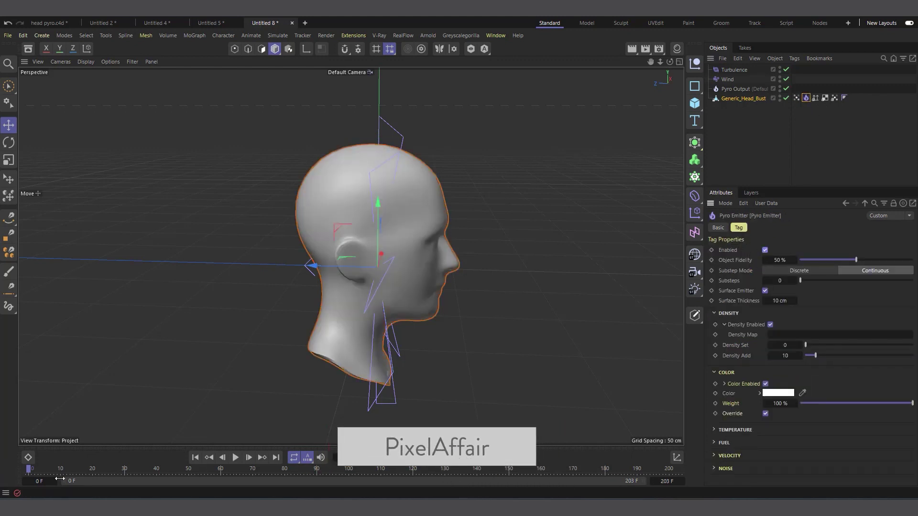
left_click(32, 471)
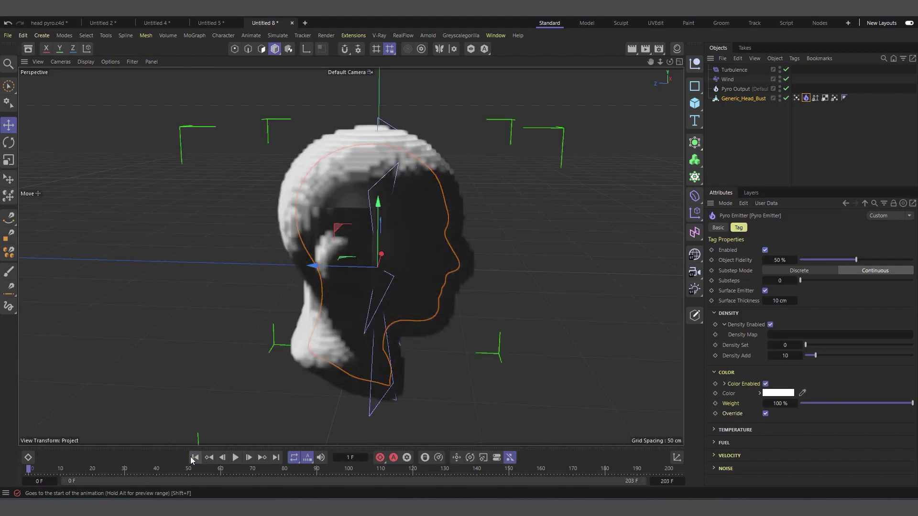
left_click(192, 458)
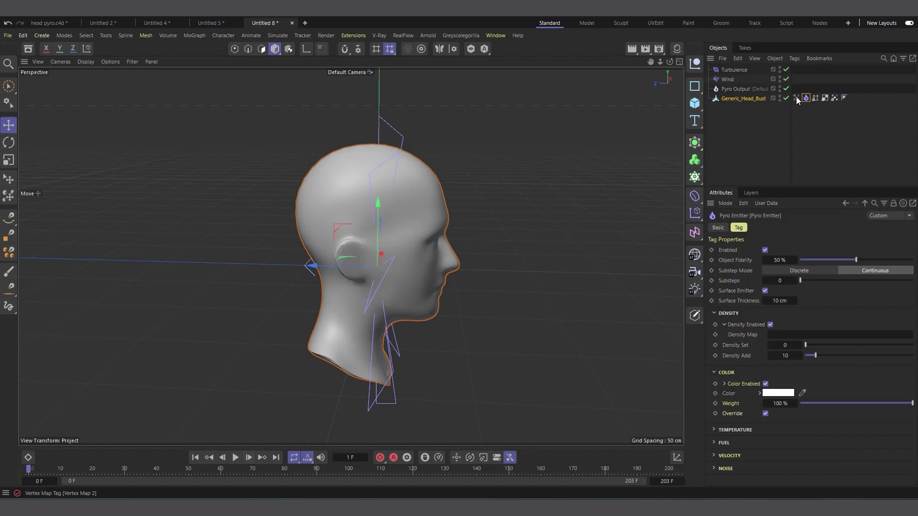
- Assign Vertex Map 2 as the Pyro Emitter's Density Map and run the smoke simulation to about frame 22
left_click_drag(796, 98, 790, 337)
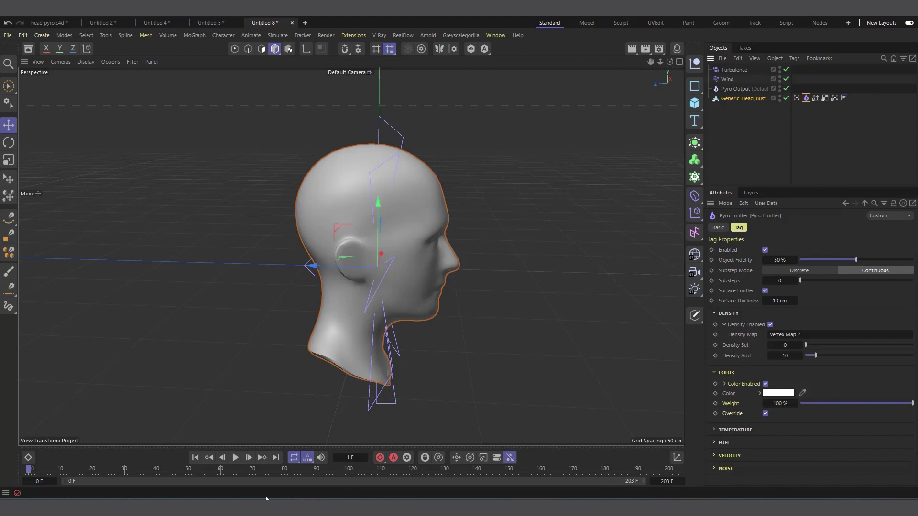
left_click(235, 458)
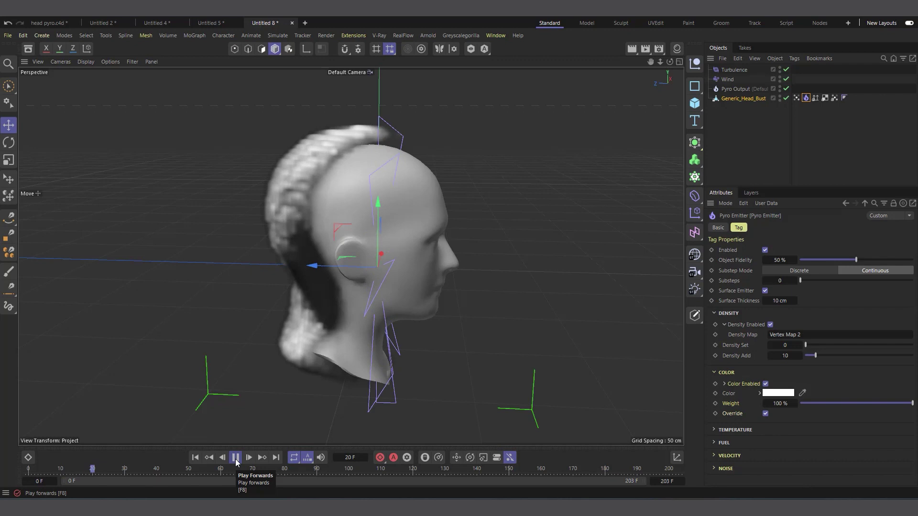
left_click(235, 458)
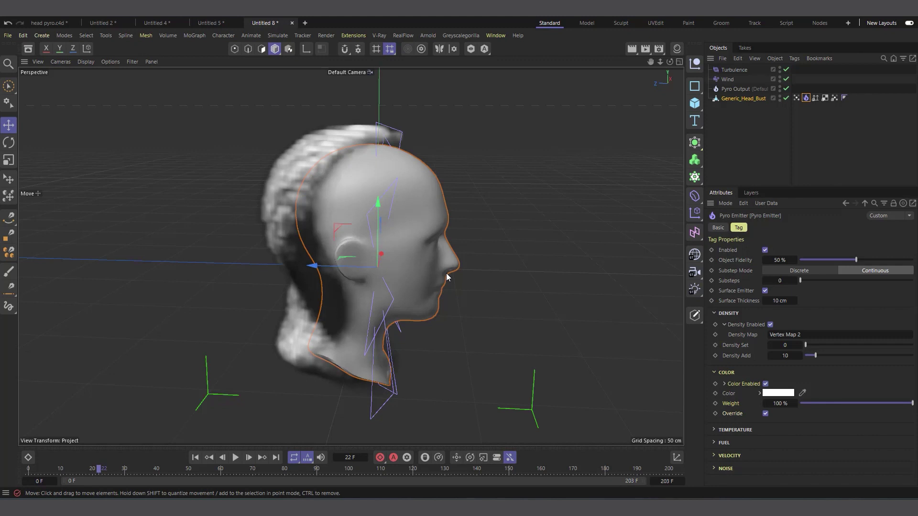
- Review the Wind object's properties and switch to the head pyro.c4d project
left_click(734, 79)
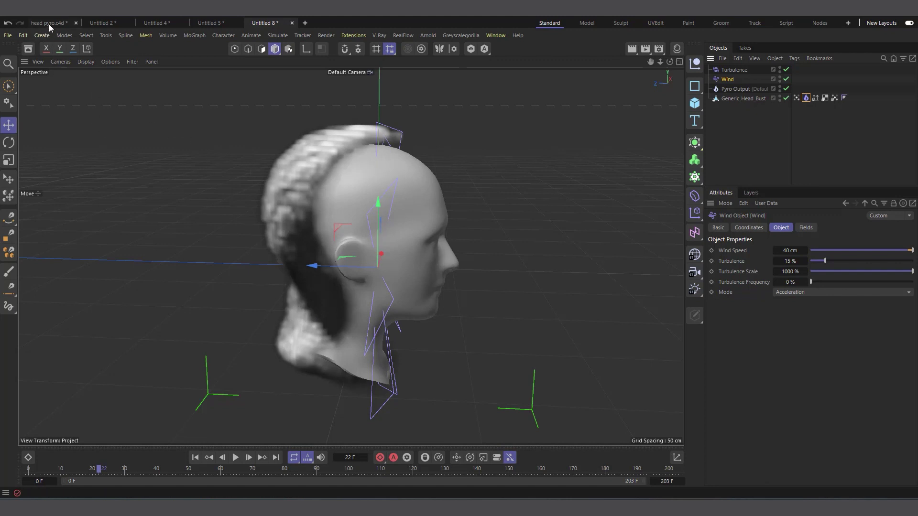
key("o")
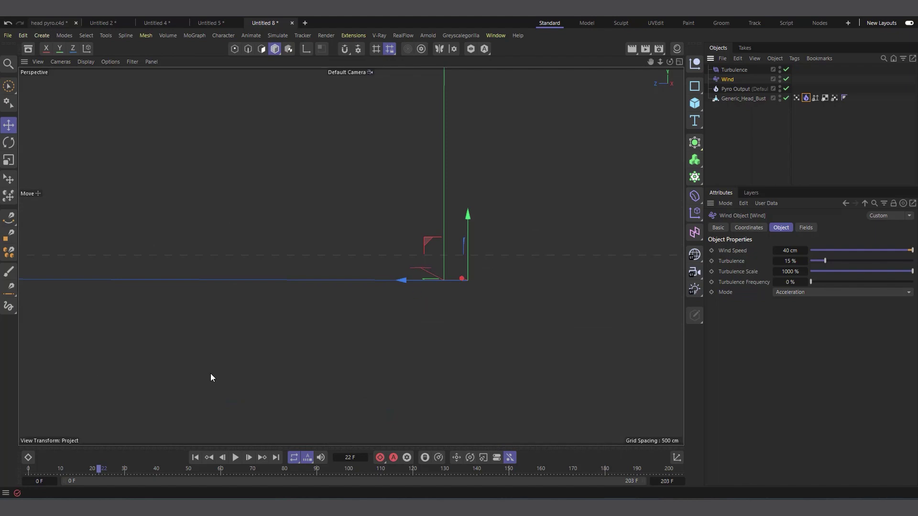
key("ctrl+Tab")
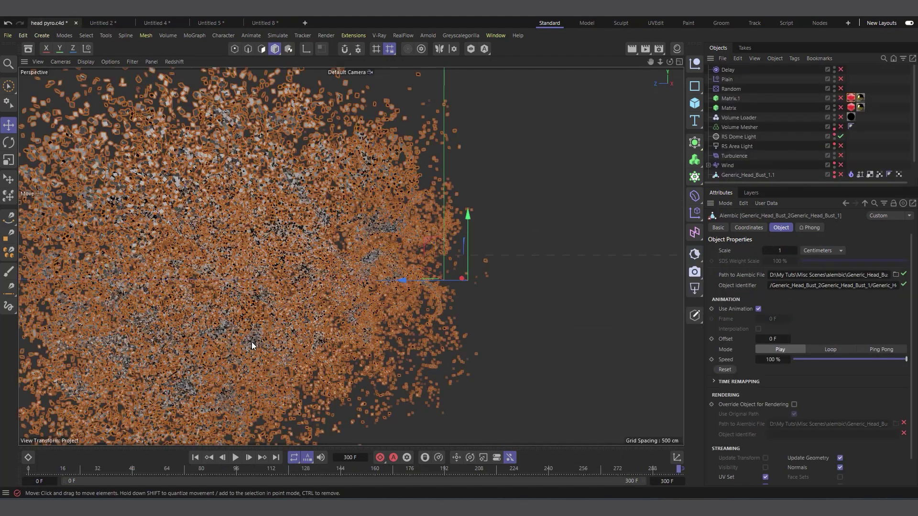
- Examine both vertex maps on the baked Generic_Head_Bust Alembic object between frames 70 and 76
left_click(180, 467)
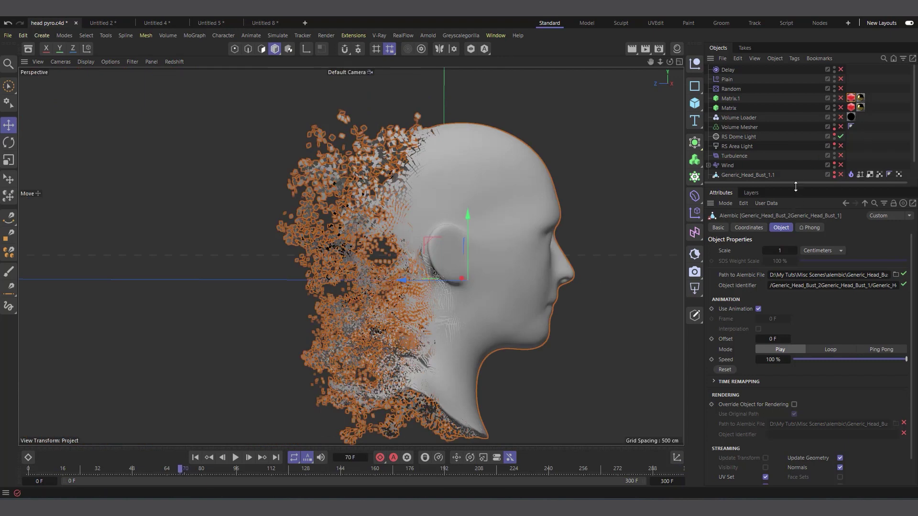
left_click_drag(796, 189, 796, 269)
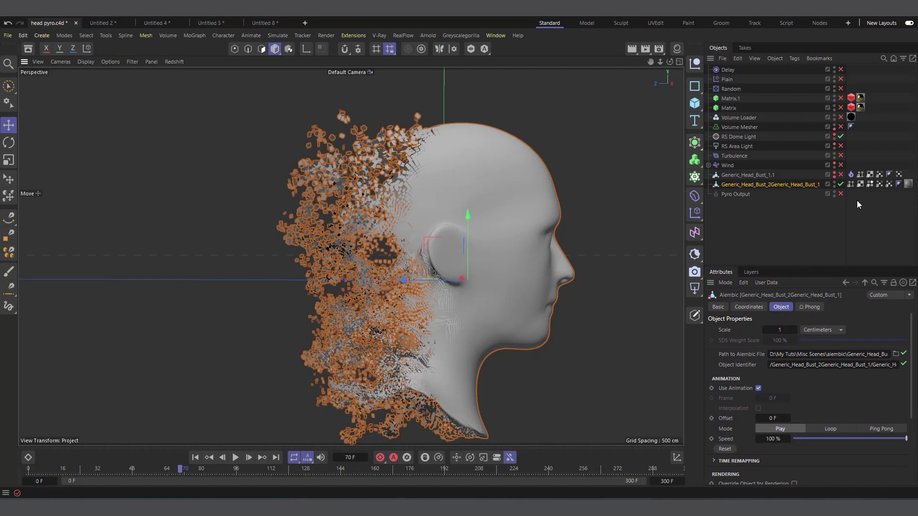
left_click(889, 184)
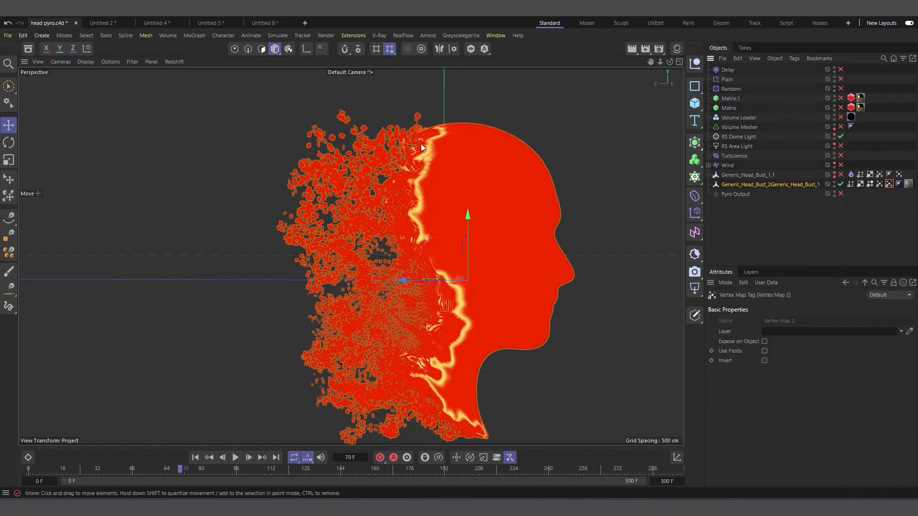
left_click(879, 184)
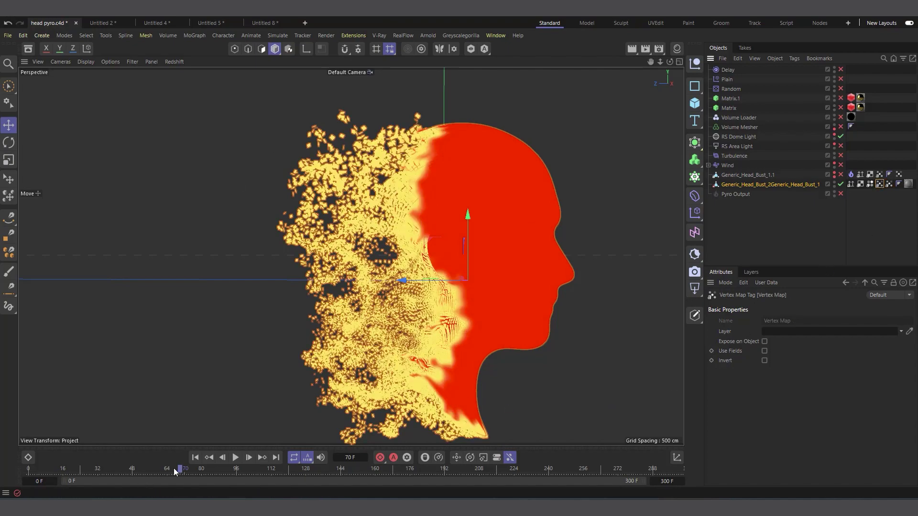
mouse_move(180, 469)
left_mouse_down()
mouse_move(336, 464)
mouse_move(194, 470)
left_mouse_up()
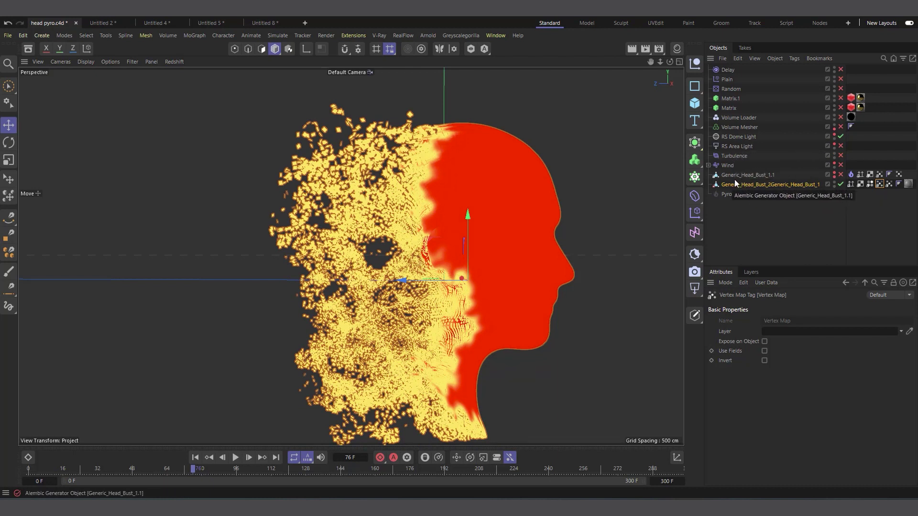
- Enable the Volume Loader, disable the baked Alembic head, and scrub the cached smoke to frame 130
left_click(739, 118)
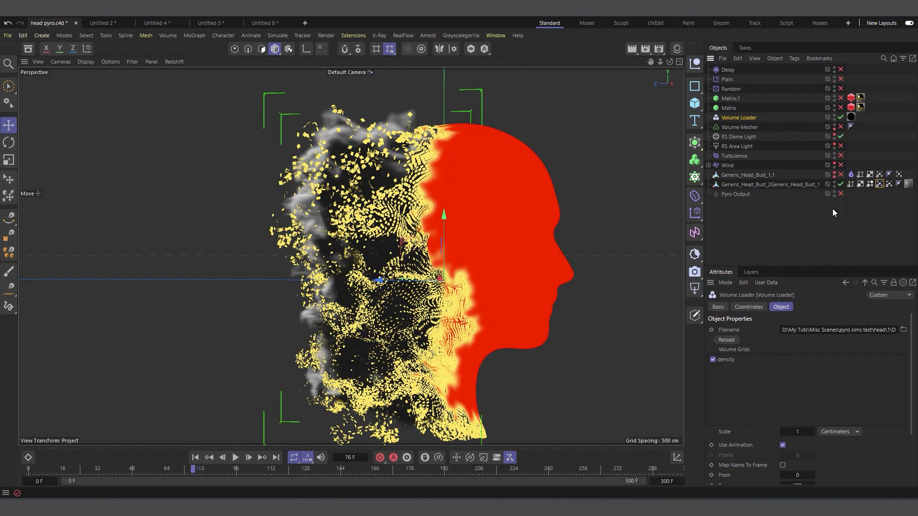
left_click(840, 185)
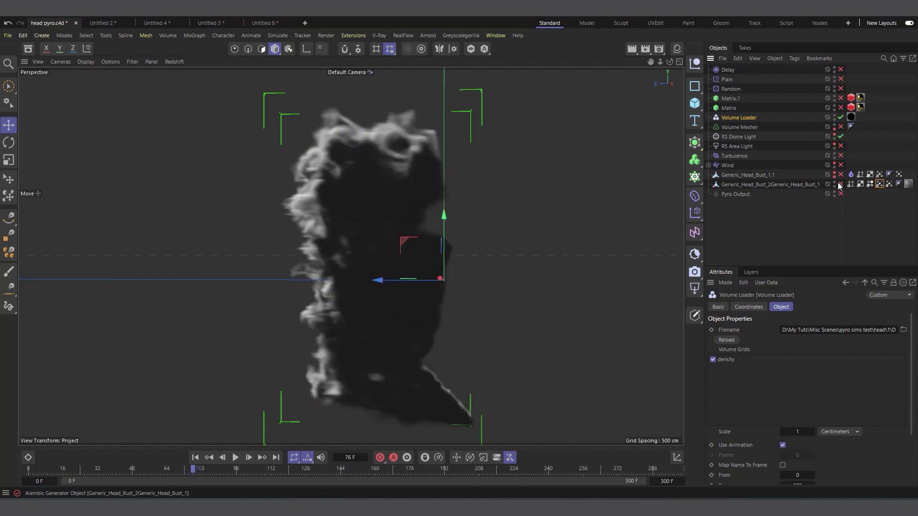
left_click_drag(202, 478, 310, 466)
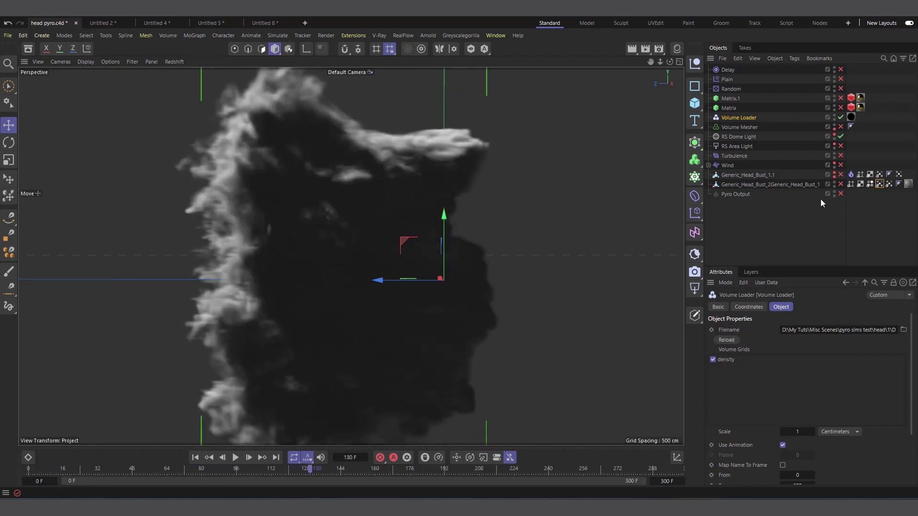
- Check the Pyro Emitter settings on Generic_Head_Bust_1.1, and turn off Surface Emitter for the head in the Untitled 8 project
left_click(850, 175)
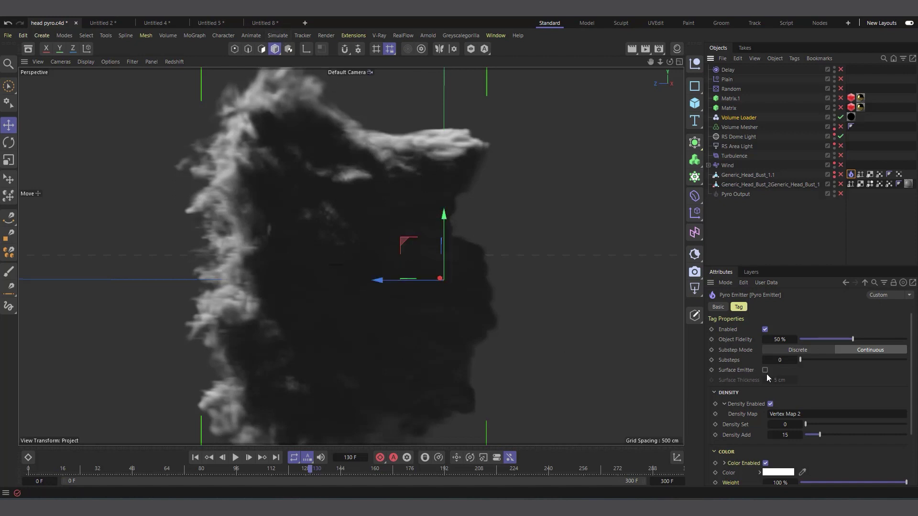
left_click(263, 23)
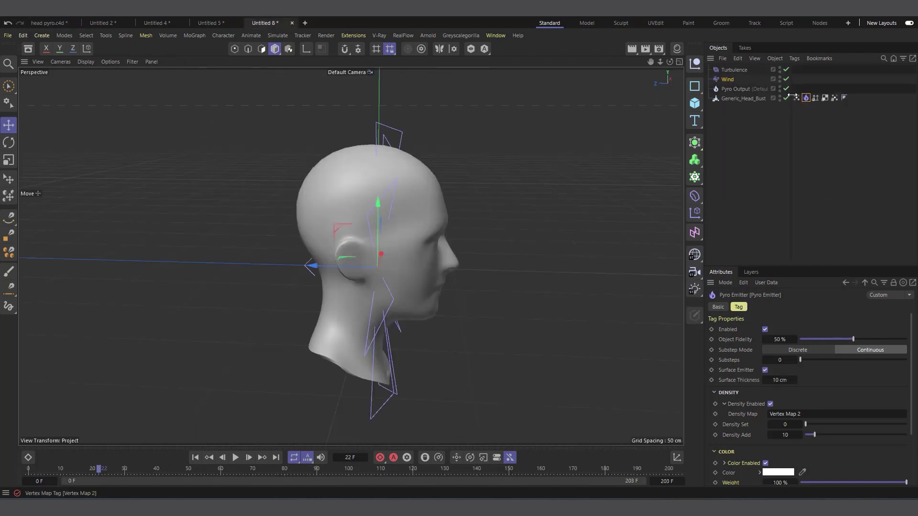
left_click(764, 370)
- Return to head pyro.c4d, review the Pyro Emitter's density and color settings, and scrub the cached smoke to frame 190
left_click(45, 24)
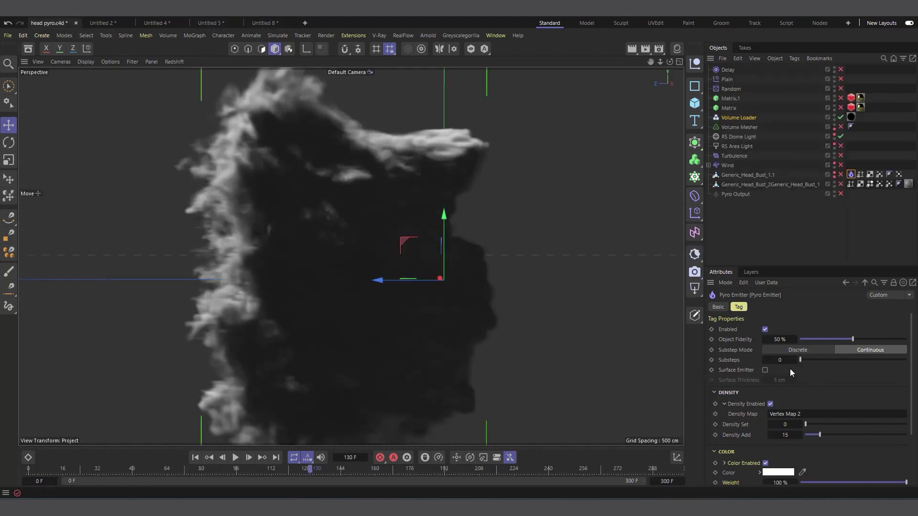
scroll(742, 372, "down", 3)
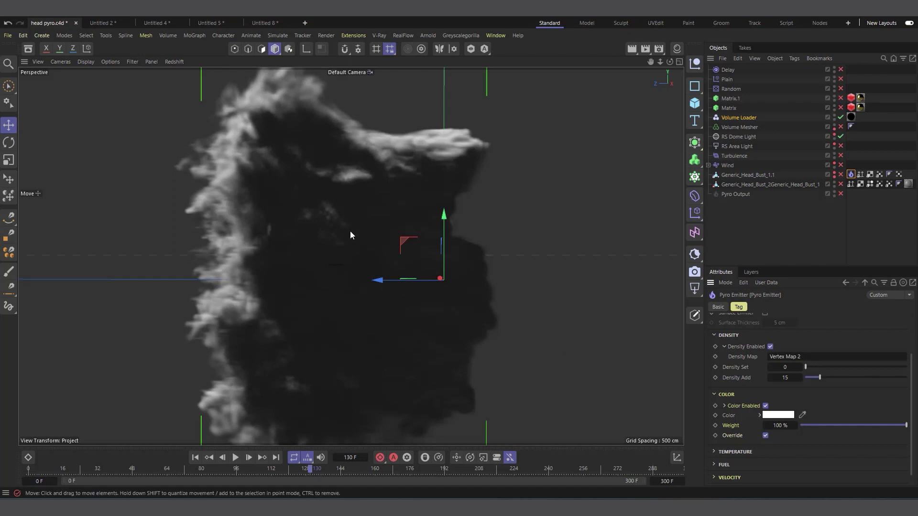
left_click_drag(310, 468, 439, 470)
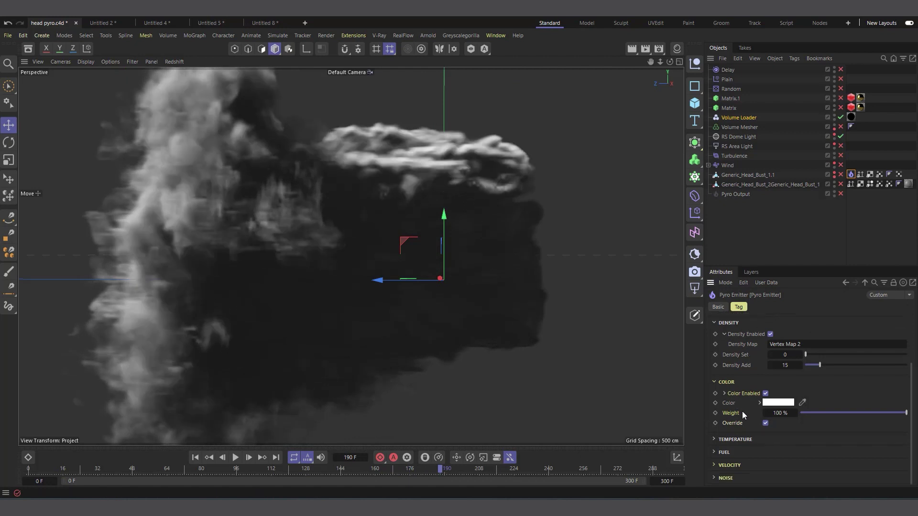
scroll(743, 414, "up", 3)
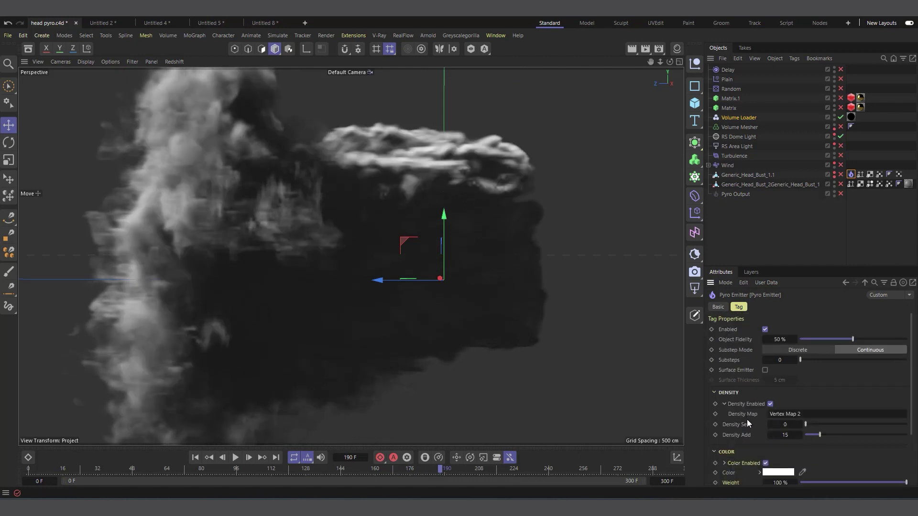
- Review the Pyro Output's scene and cache settings, and check the Volume Loader's object and coordinate settings
left_click(739, 195)
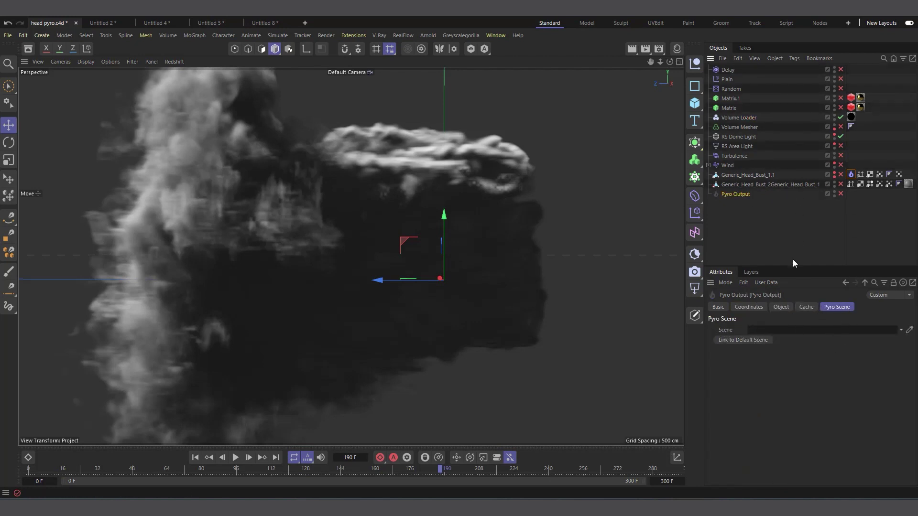
left_click(808, 307)
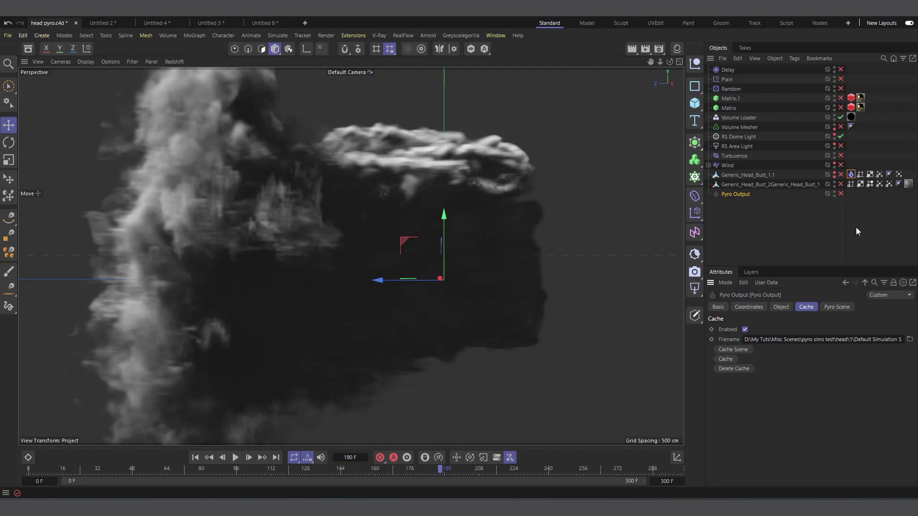
left_click(739, 120)
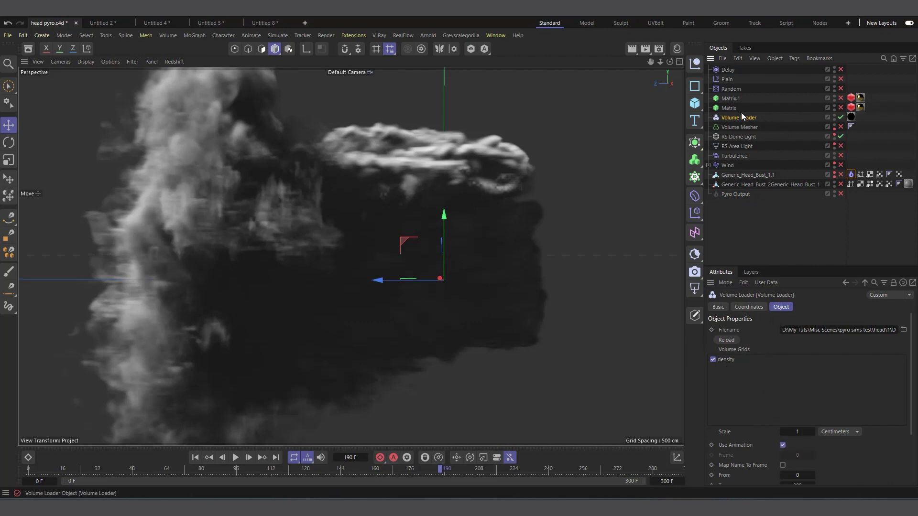
left_click(746, 307)
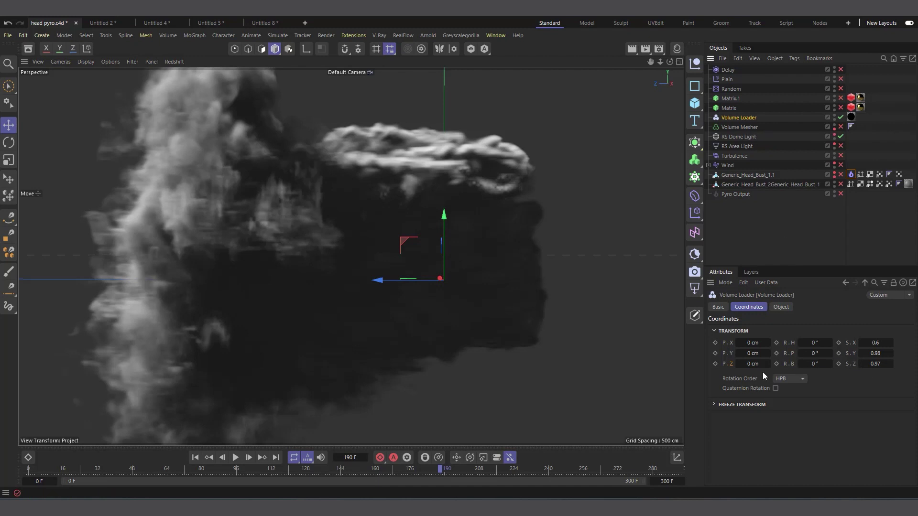
- Try stretching the cached smoke with a Volume Loader Y scale of 1.19, and restore the Y scale to 0.98
double_click(875, 353)
type("0.78")
key("Return")
mouse_move(890, 353)
left_mouse_down()
mouse_move(890, 363)
mouse_move(890, 349)
left_mouse_up()
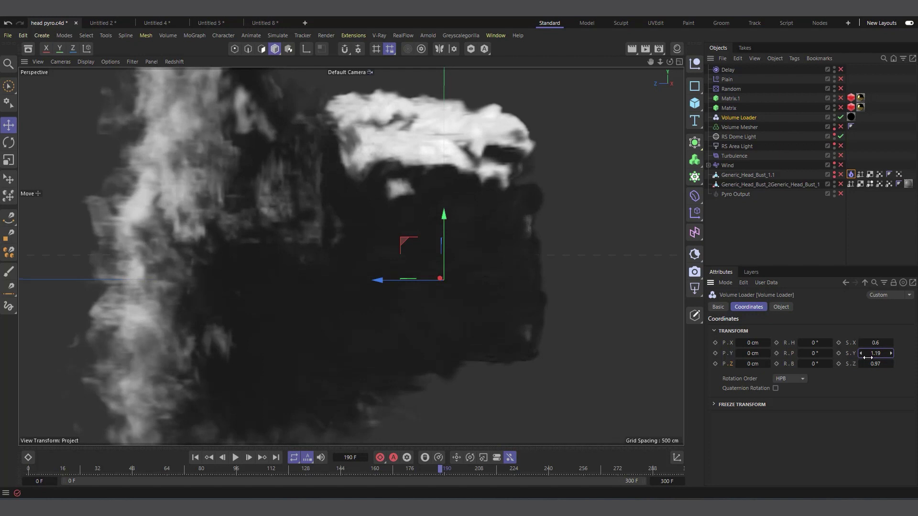
left_click_drag(867, 354, 552, 363)
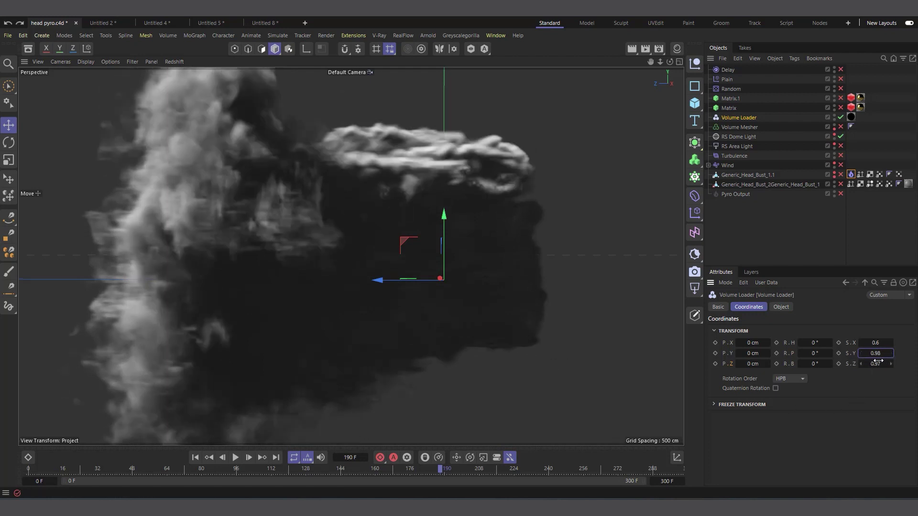
mouse_move(878, 363)
left_mouse_down()
mouse_move(678, 365)
mouse_move(874, 365)
left_mouse_up()
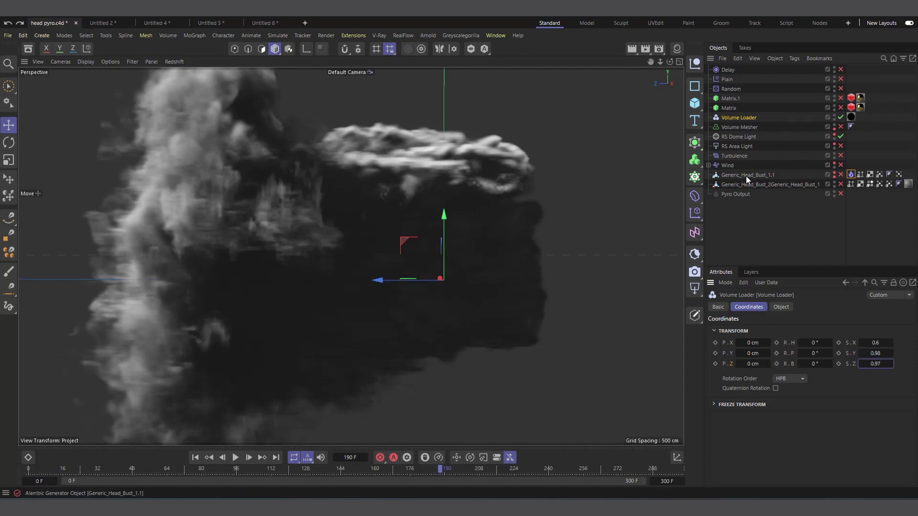
- Temporarily enable the Pyro Output, review its object and cache settings, and disable it again
left_click(736, 194)
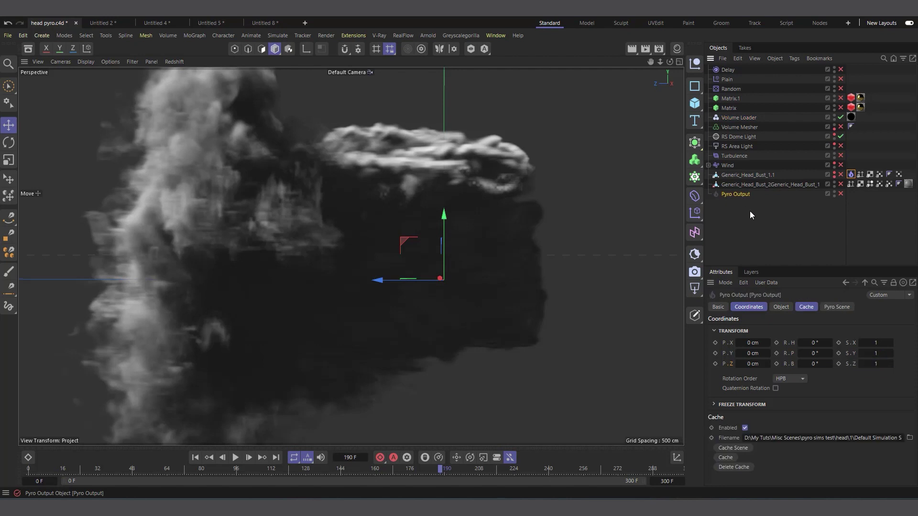
left_click(841, 194)
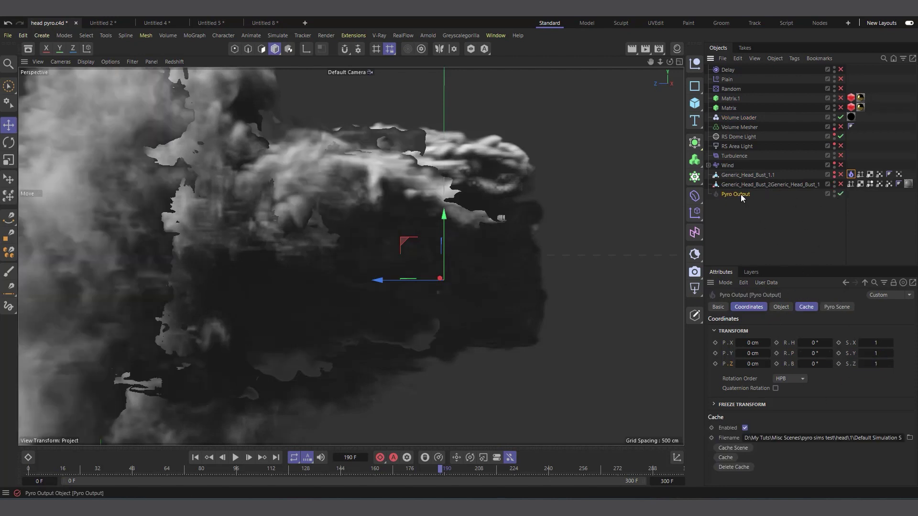
left_click(805, 308)
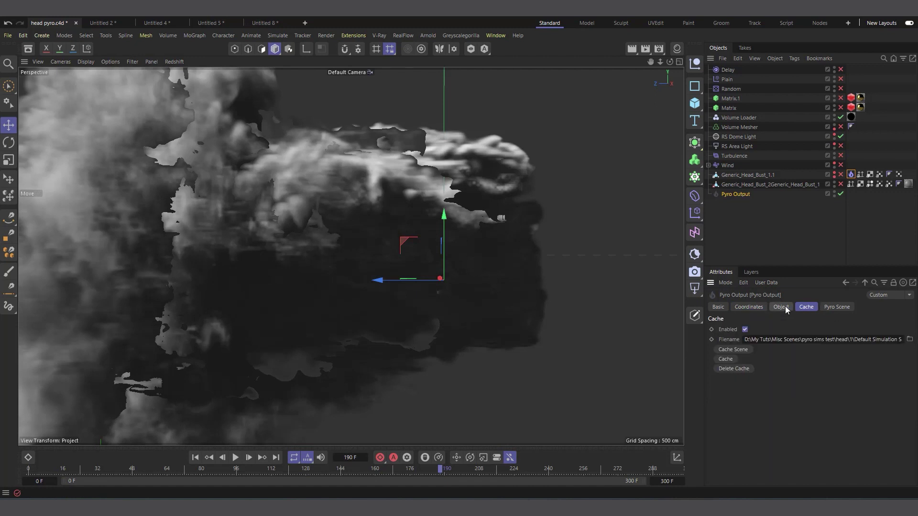
left_click(781, 307)
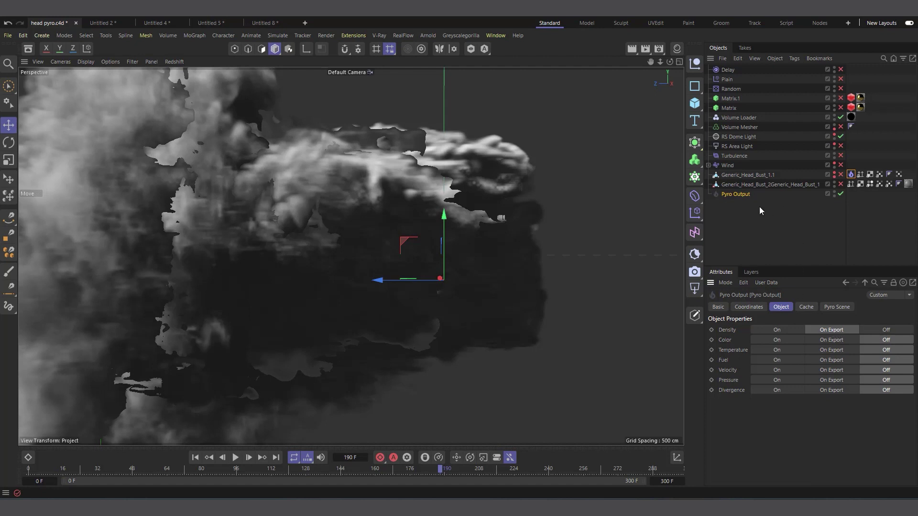
left_click(807, 308)
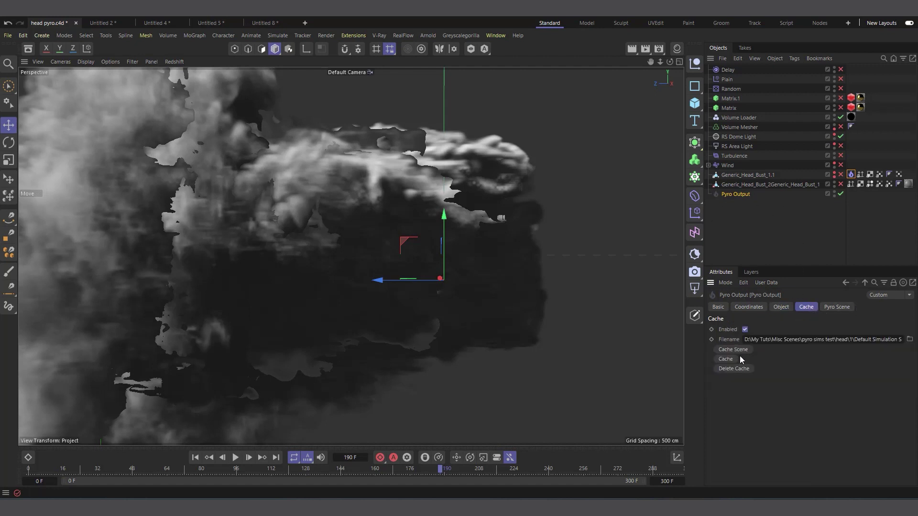
left_click(840, 194)
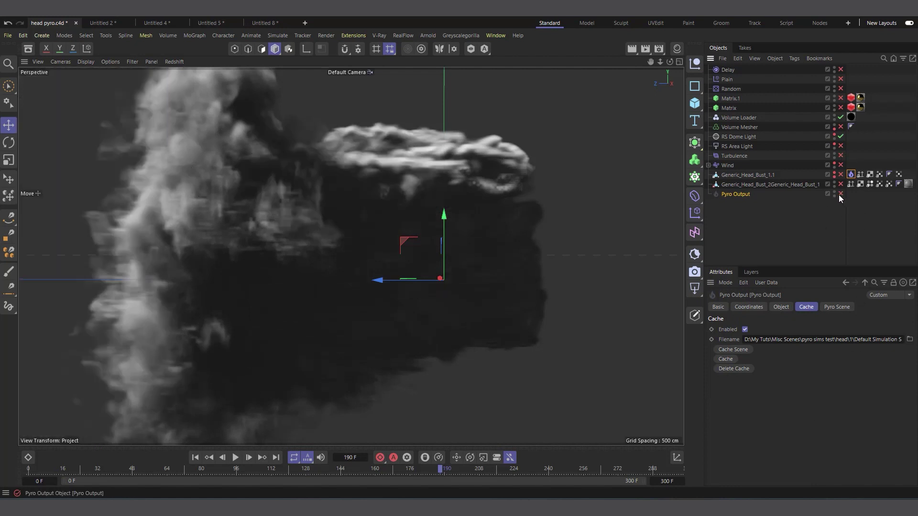
- Try rotating the Volume Loader's heading to 20° and -73°, and restore the heading to 0°
left_click(742, 119)
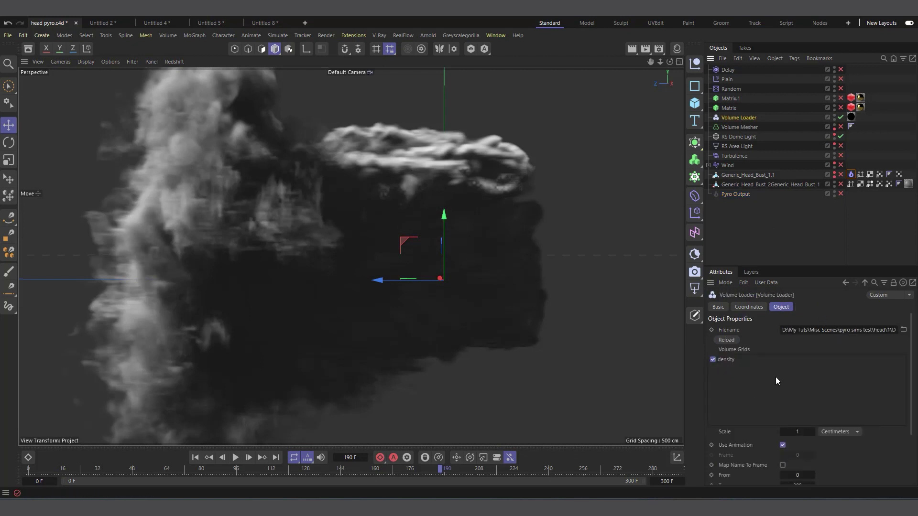
left_click(748, 306)
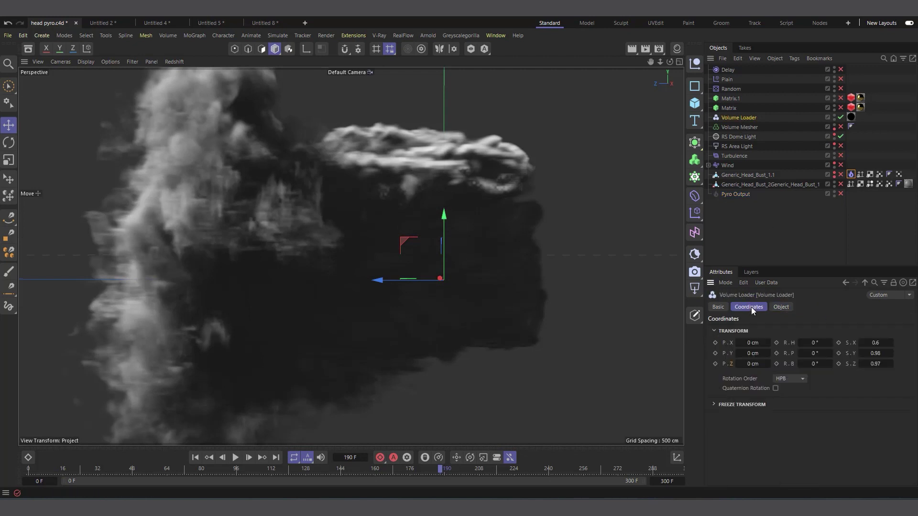
double_click(814, 343)
type("15")
key("Return")
type("-70")
key("Return")
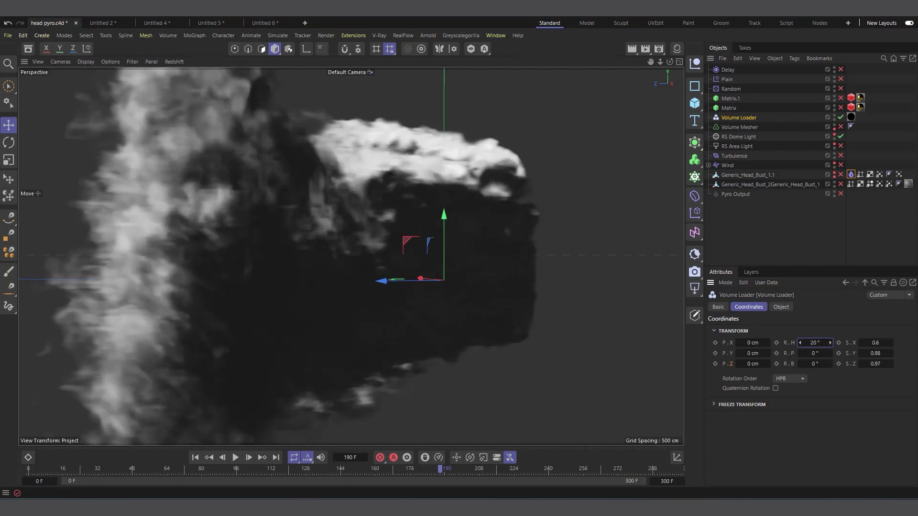
type("-63")
key("Return")
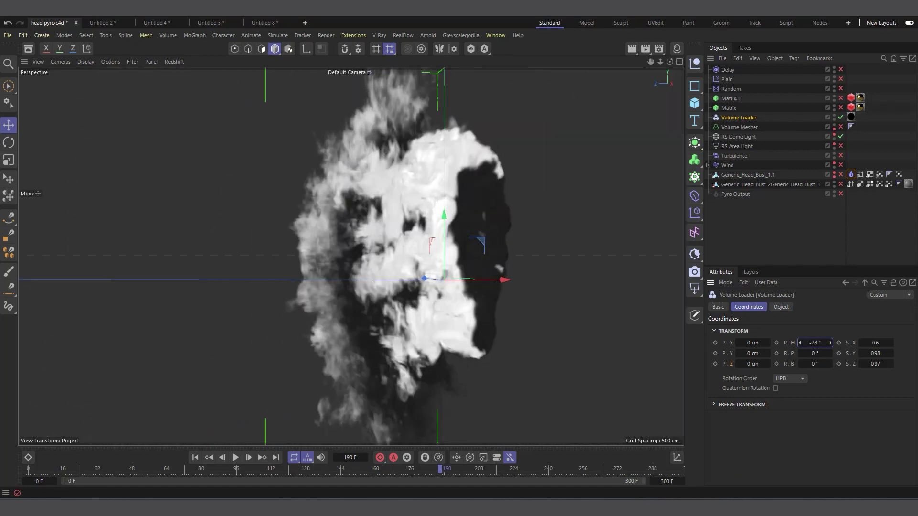
type("0")
key("Return")
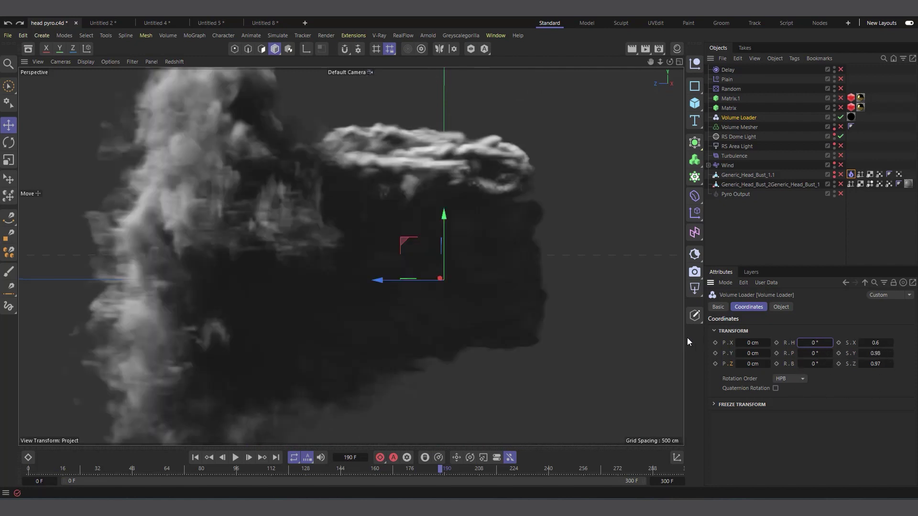
- Enable the baked Generic_Head_Bust_2Generic_Head_Bust_1 Alembic head and disable the Volume Loader
left_click(839, 185)
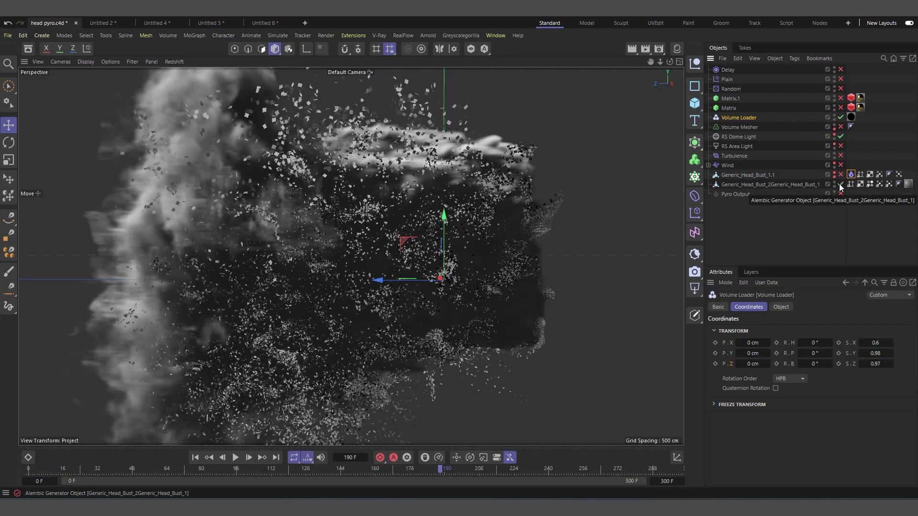
left_click(753, 184)
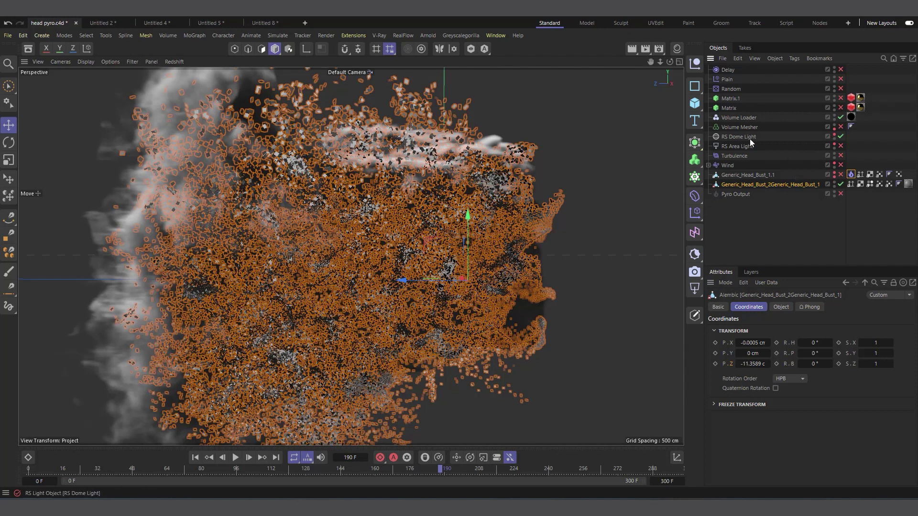
left_click(840, 117)
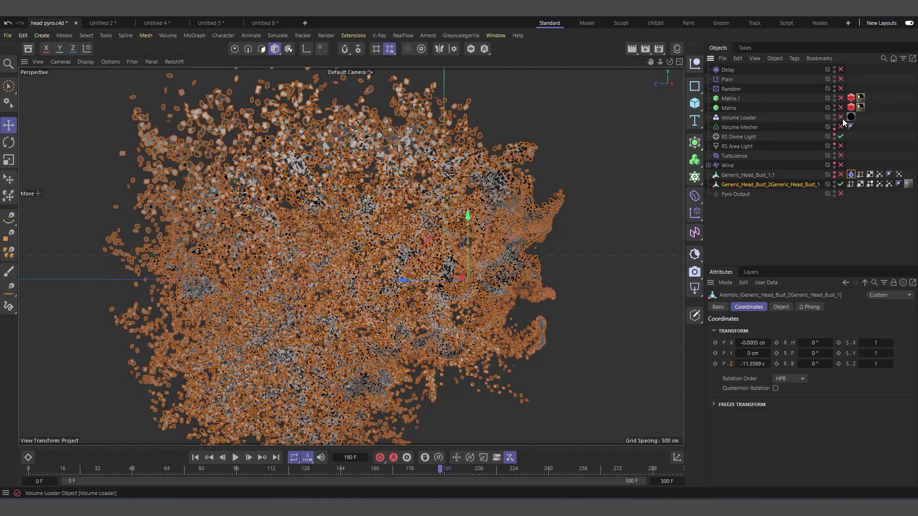
- Enable the Matrix object, briefly toggle Matrix.1, and review which source object the Matrix distributes onto
left_click(728, 108)
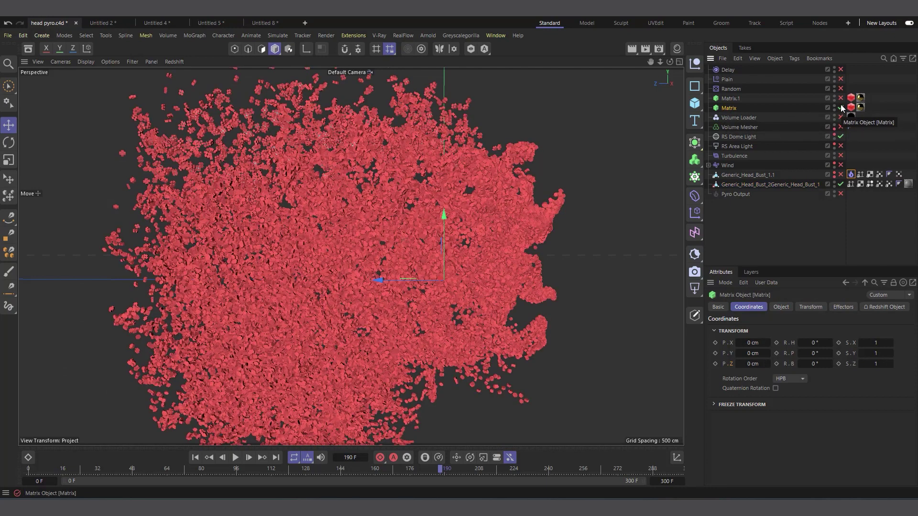
left_click(840, 98)
left_click(840, 98)
left_click(780, 307)
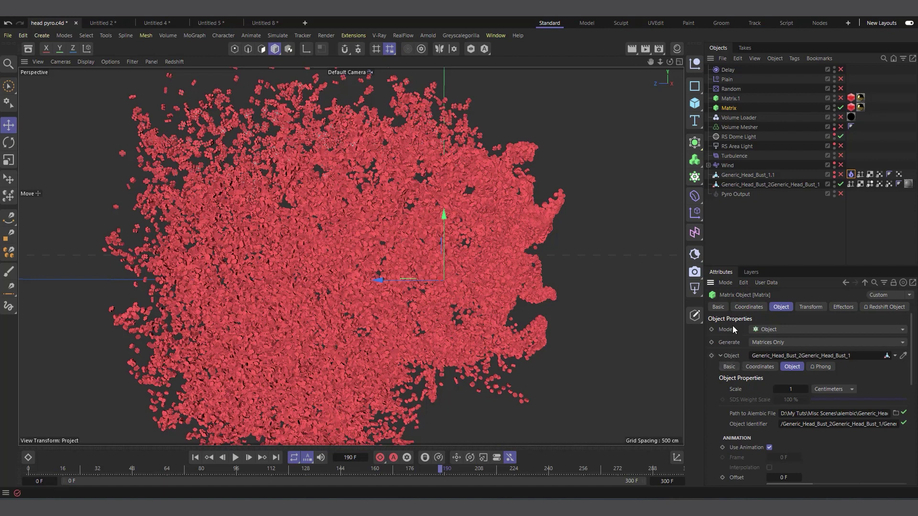
- Examine the Vertex Map tag of the baked Alembic head at frame 93 with the Matrix disabled
left_click(756, 185)
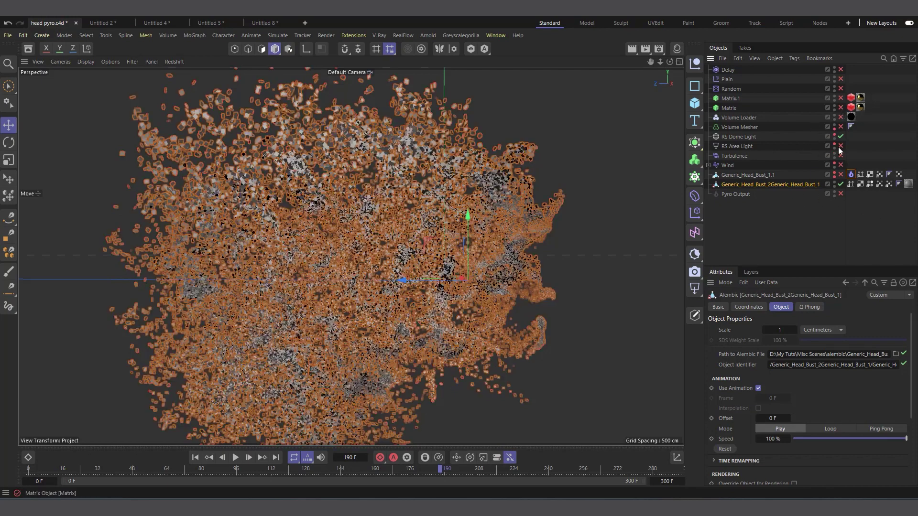
left_click(880, 183)
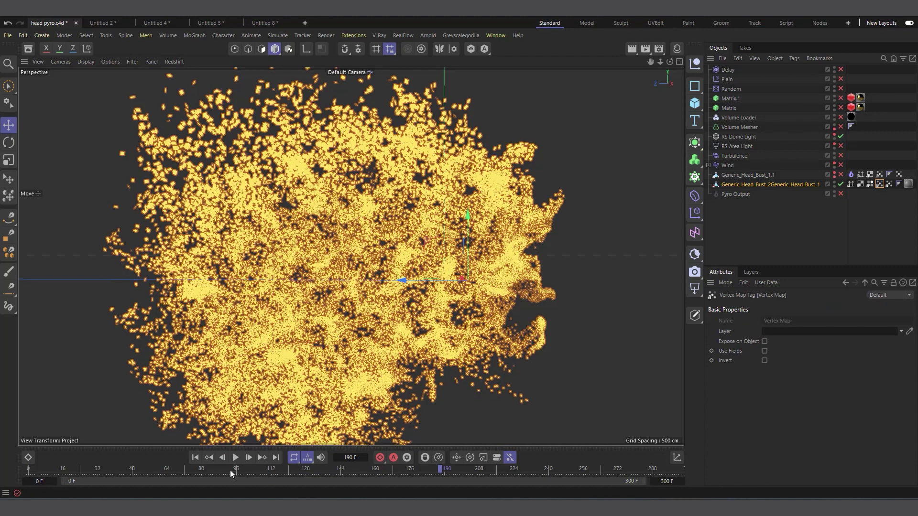
left_click(230, 471)
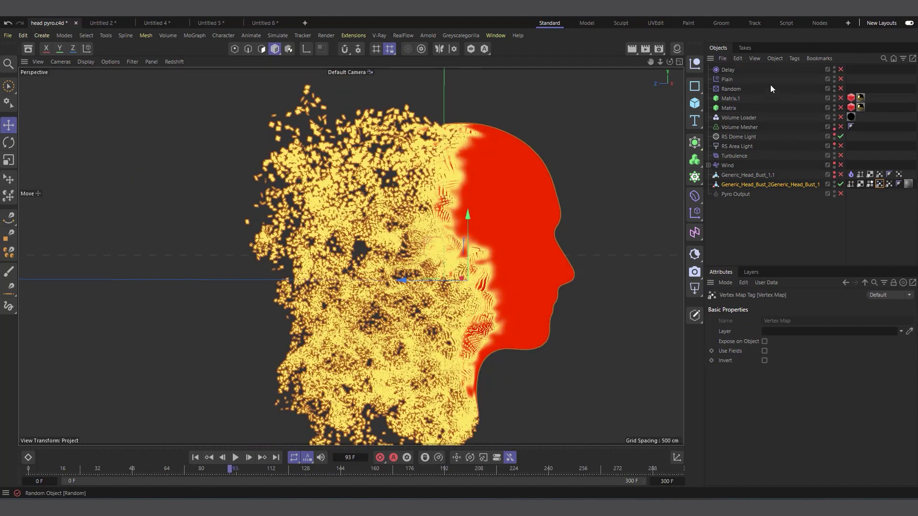
- Enable the Matrix object and the Plain effector that limits its clones to the disintegrated area
left_click(728, 108)
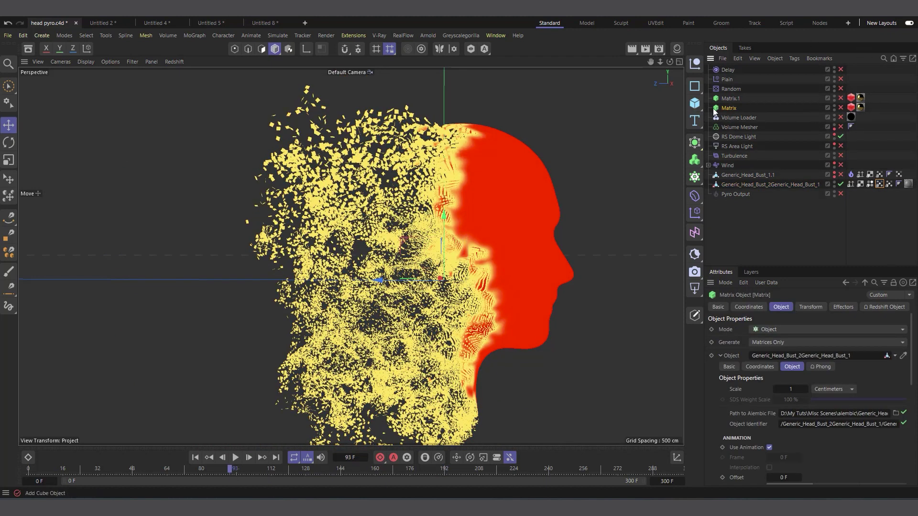
left_click(840, 108)
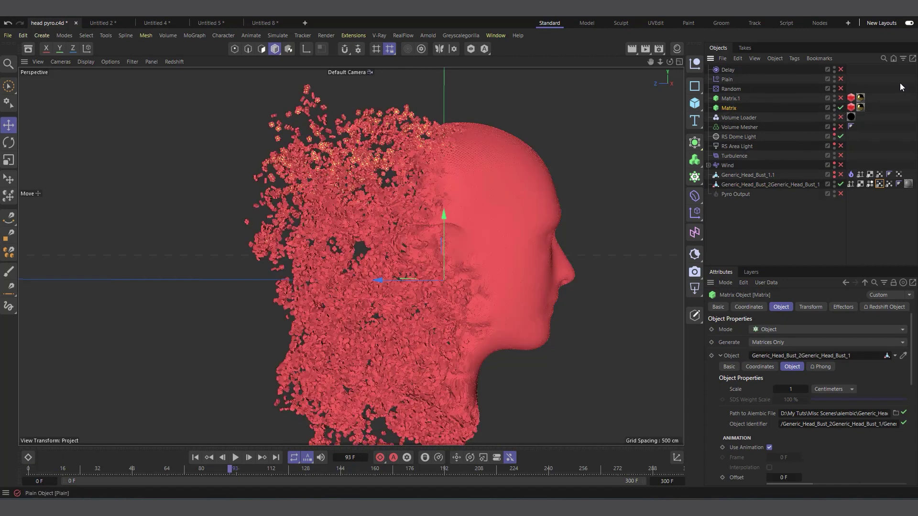
left_click(840, 79)
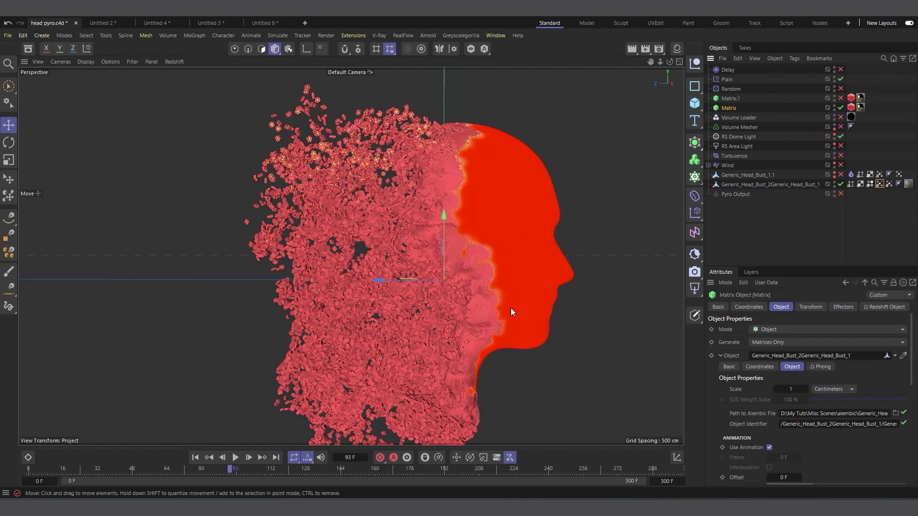
- Review the Invert and Vertex Map layers in the Plain effector's fields, and scrub the clones to frame 113
left_click(726, 79)
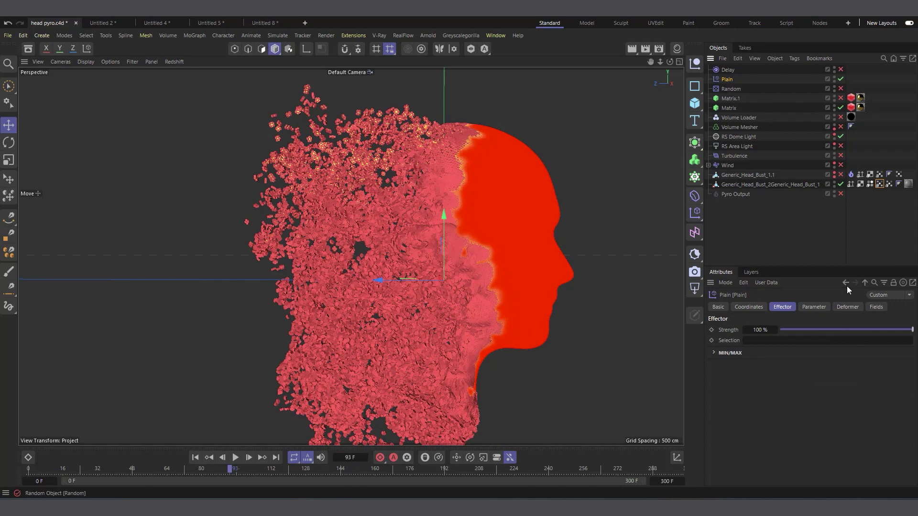
left_click(875, 307)
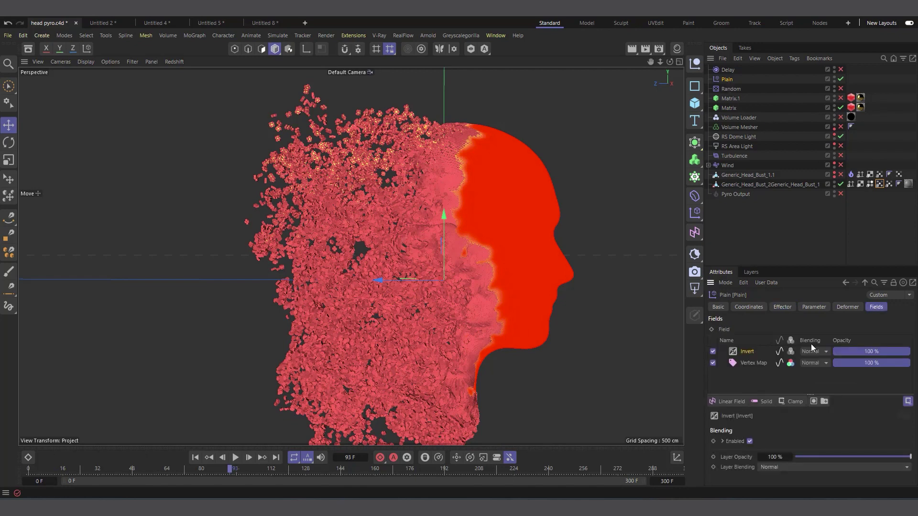
left_click(754, 363)
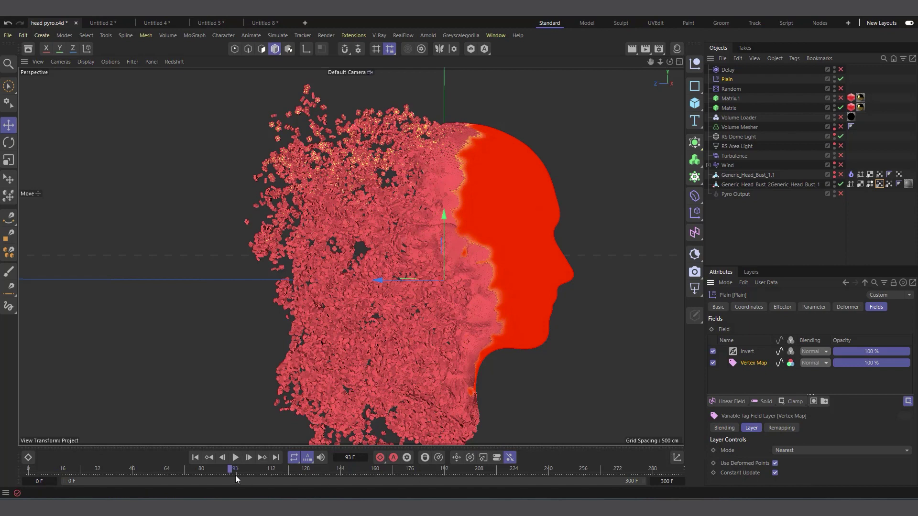
left_click_drag(235, 478, 271, 472)
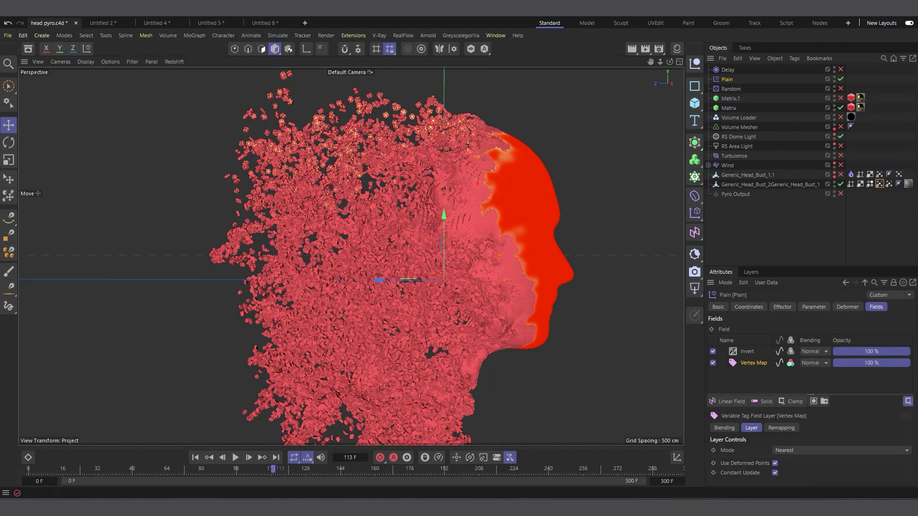
- Compare the rendered sequences, viewing h2a.png at frame 101 and h2_.png at frame 38, and return to the scene
left_click(723, 455)
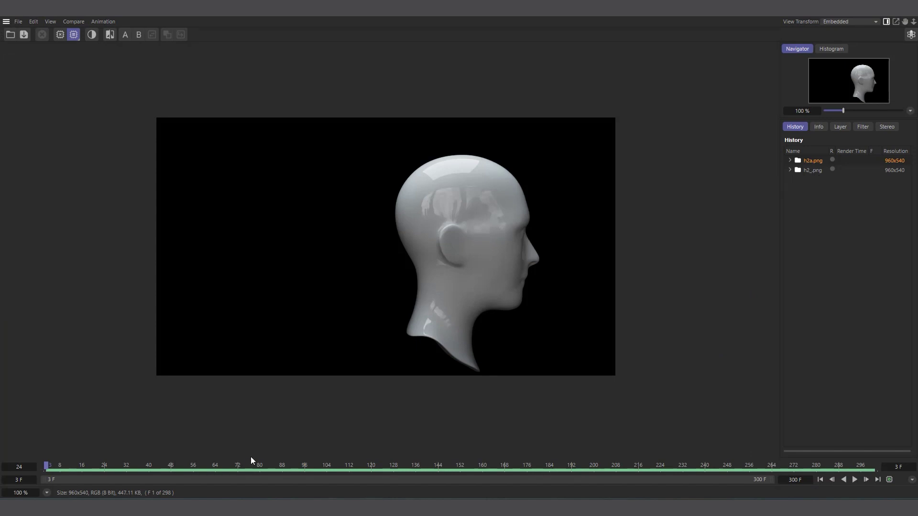
left_click_drag(270, 467, 318, 468)
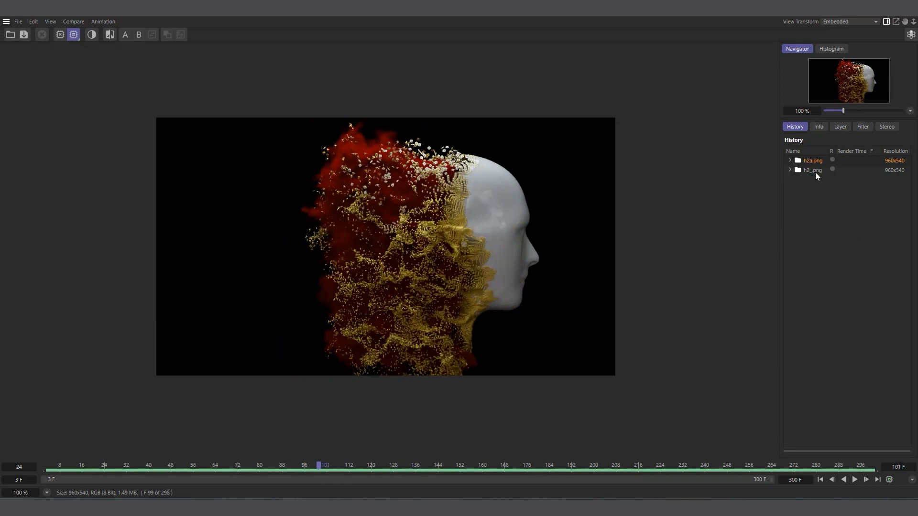
left_click(814, 171)
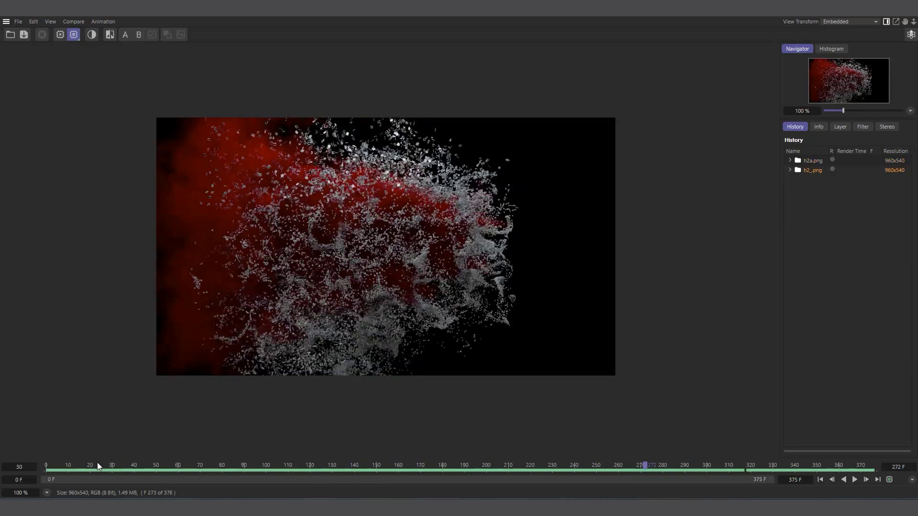
left_click_drag(98, 466, 130, 464)
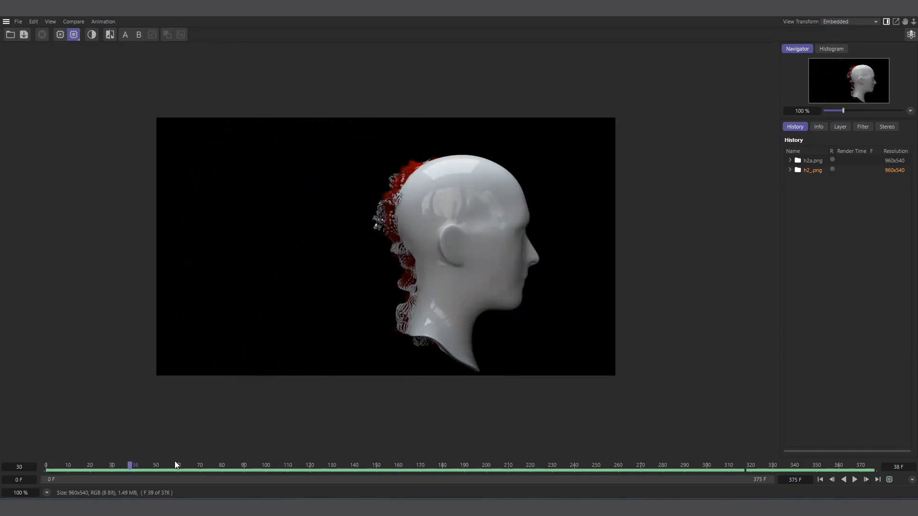
left_click(860, 16)
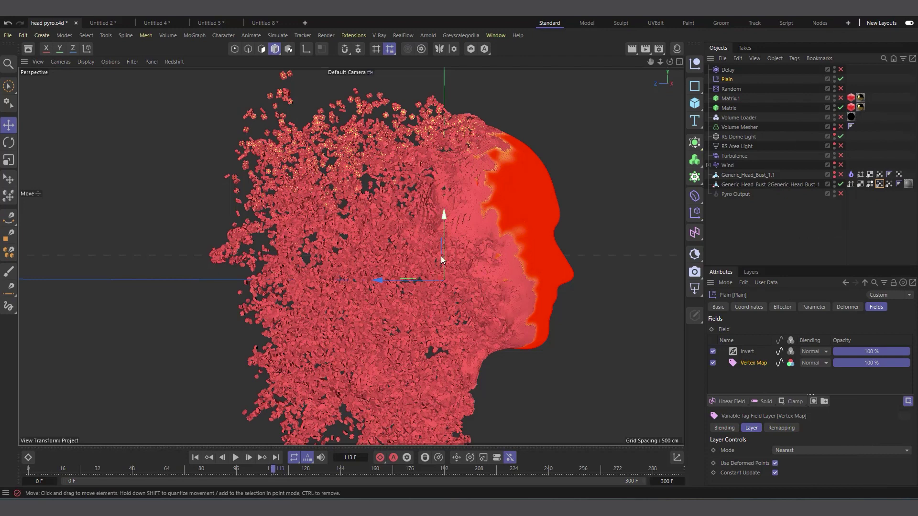